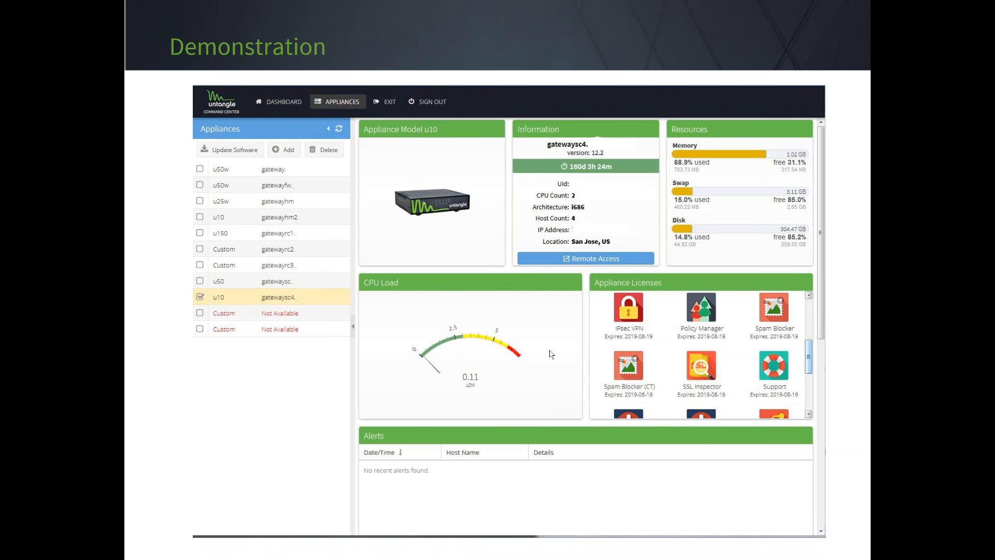
- Switch to the Chrome window showing the Untangle website, maximize it and display it full screen
key(super)
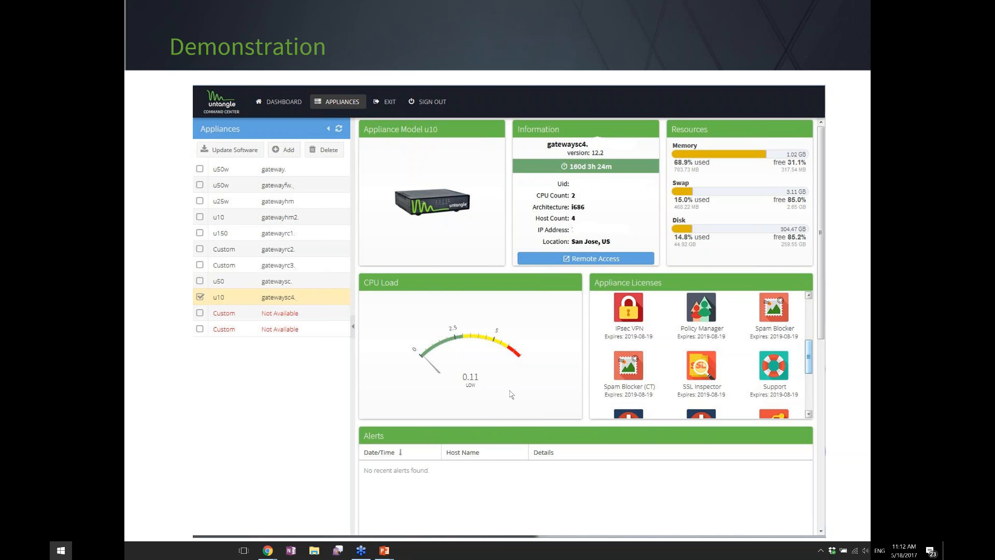
mouse_move(271, 554)
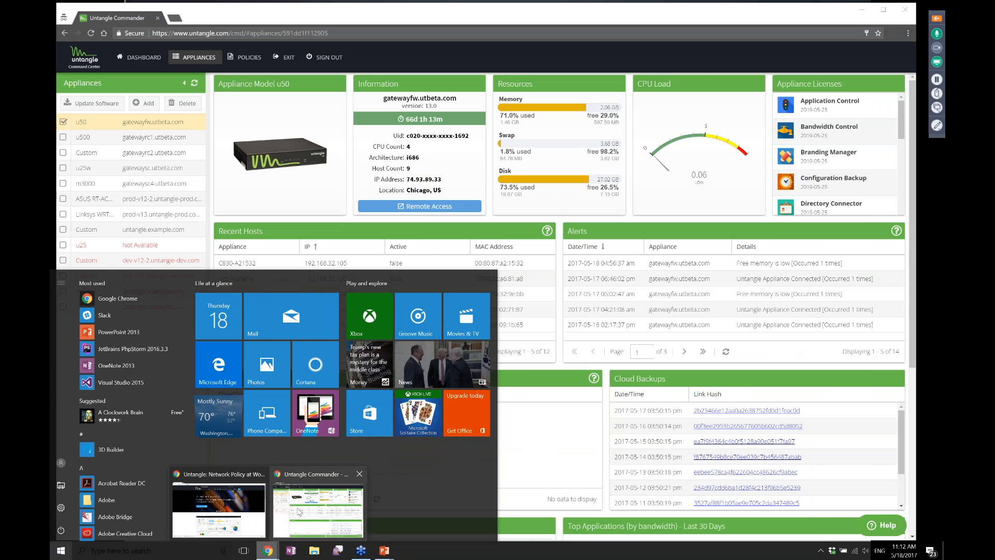
click(299, 511)
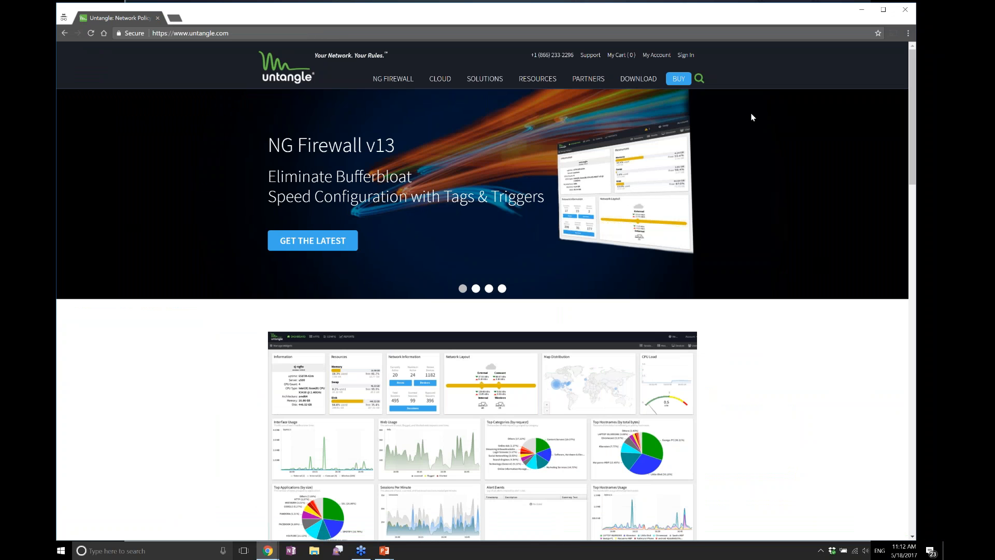
double_click(533, 16)
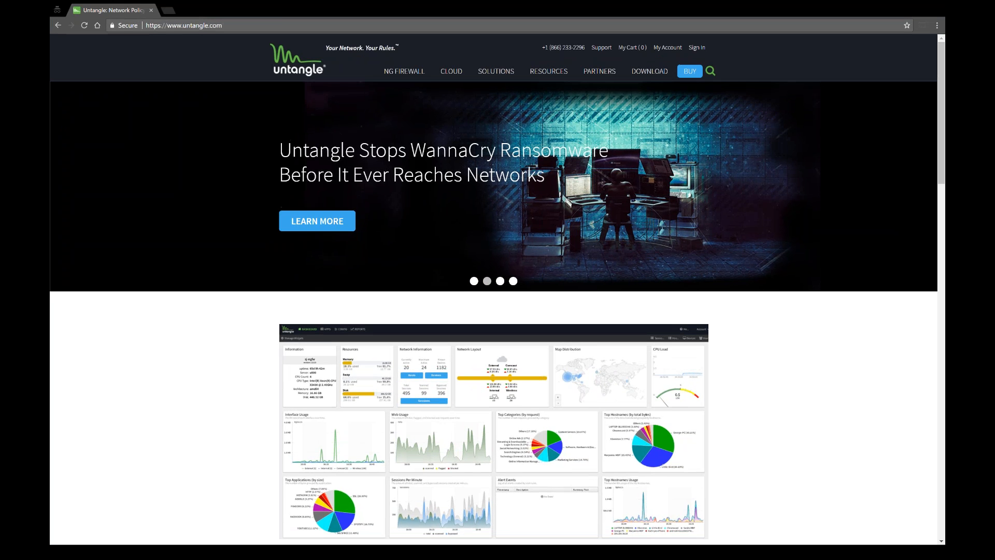
key(F11)
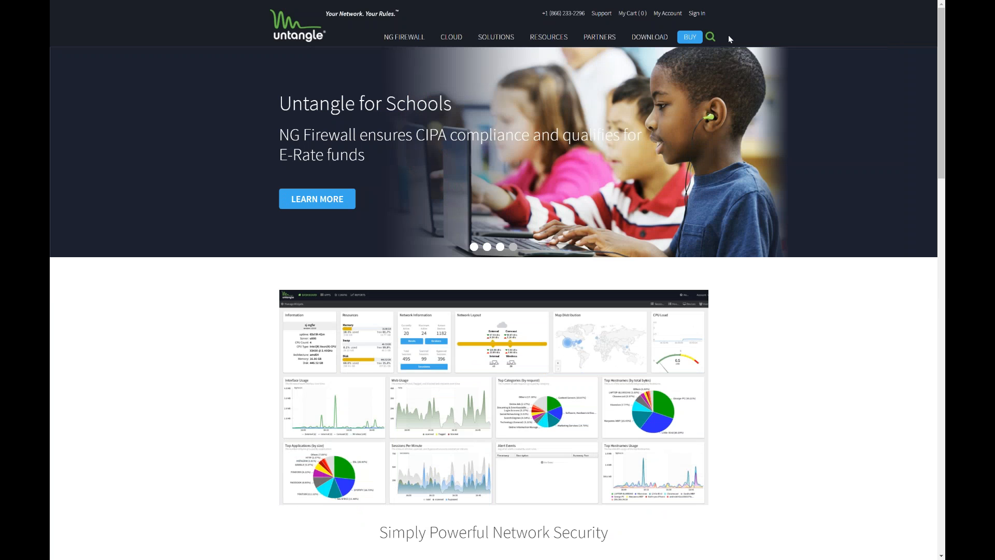
- Sign in to the Untangle account with the saved cloud engineering e-mail and open Command Center
click(698, 13)
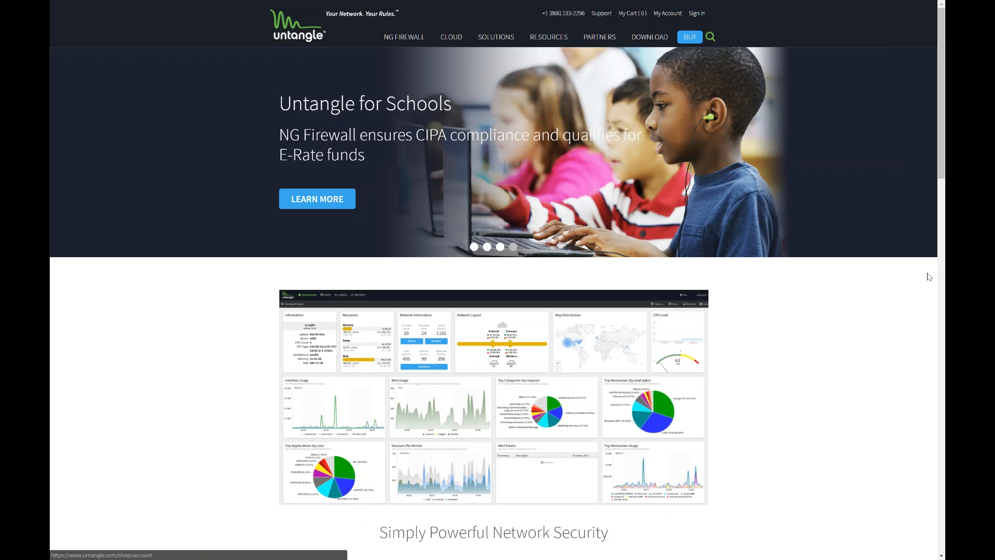
click(633, 175)
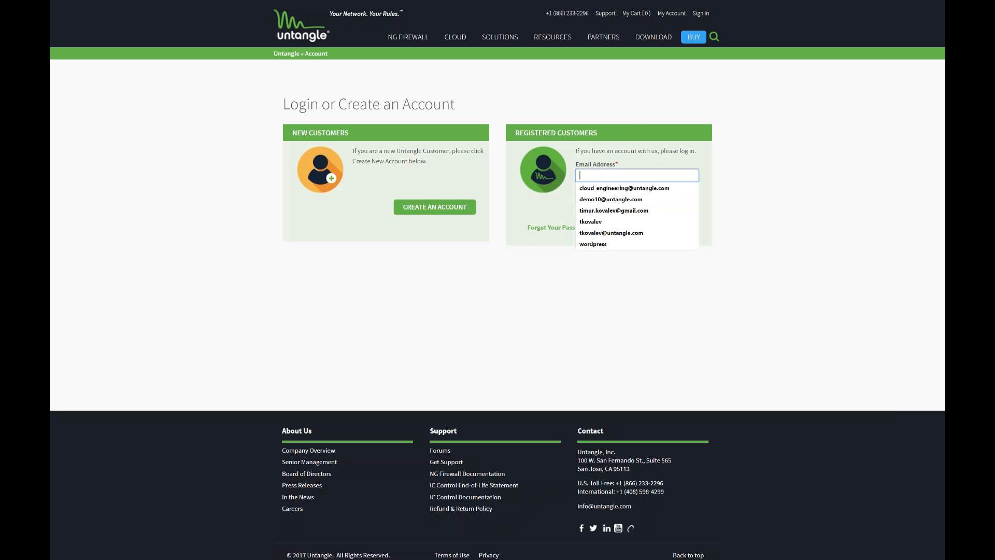
key(Down)
key(Return)
click(673, 232)
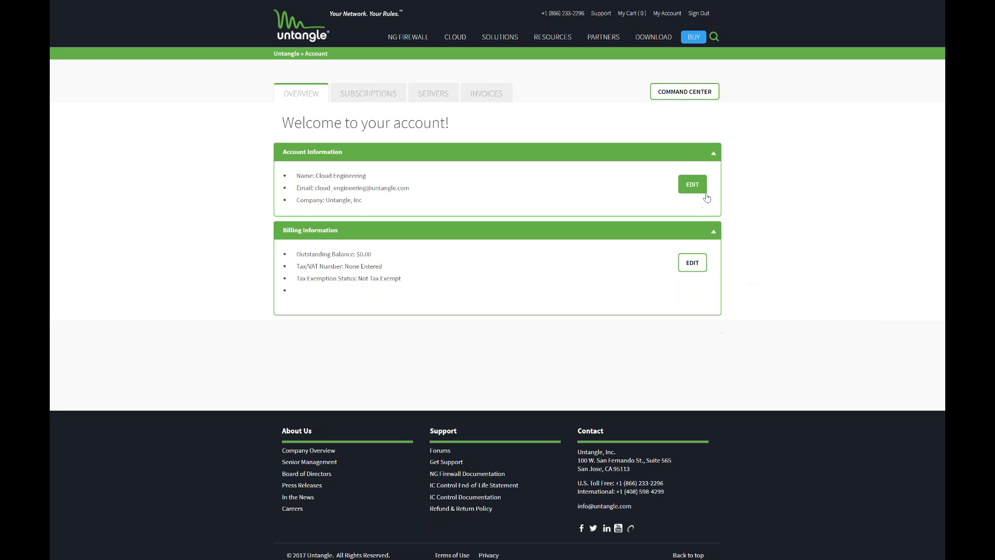
click(693, 96)
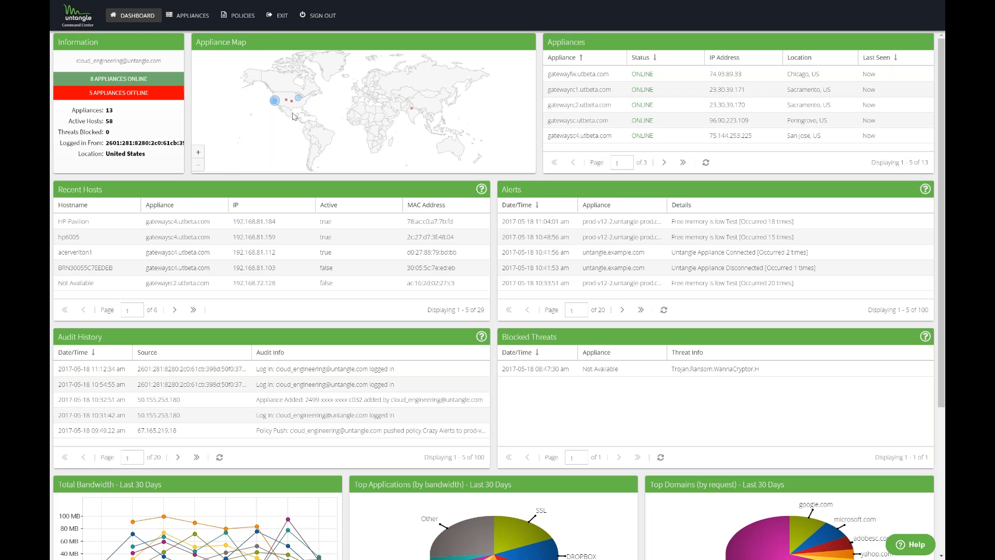
- Inspect an appliance marker's details on the Appliance Map, zooming the map in and back out
mouse_move(278, 101)
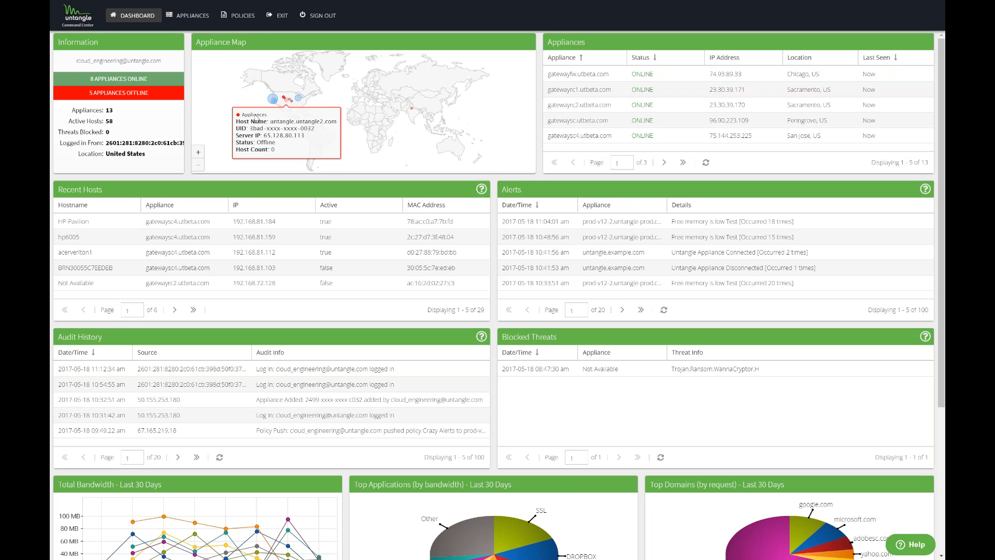
click(200, 154)
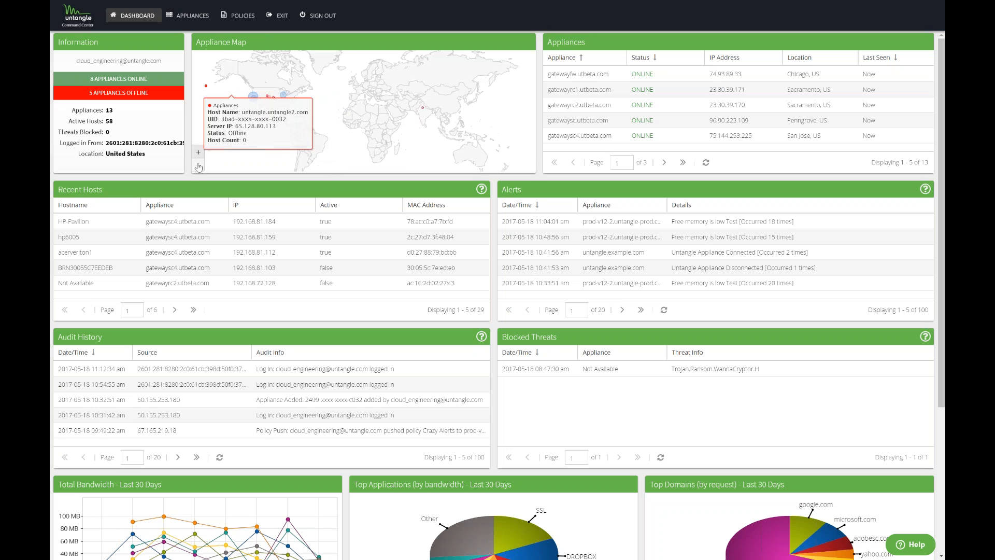
click(199, 165)
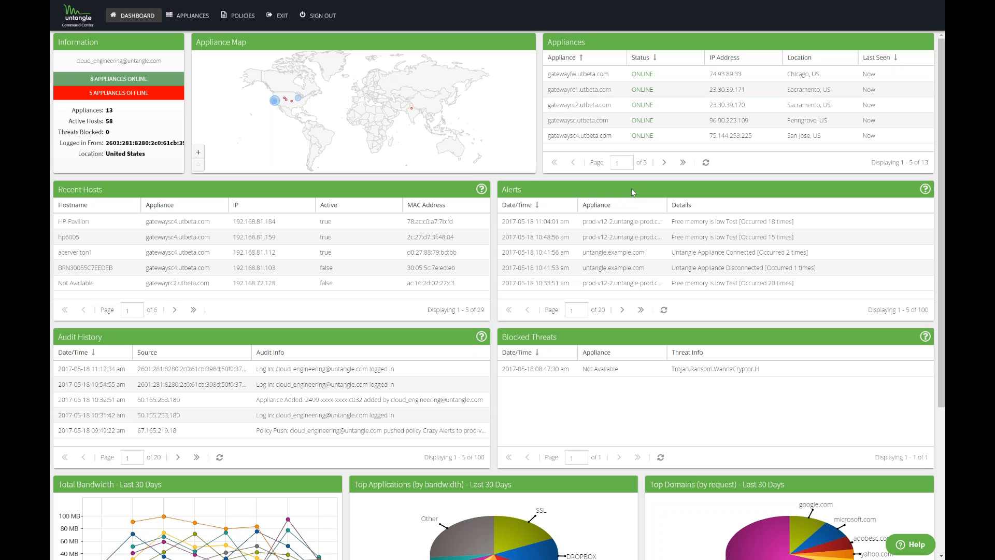
- Show the Host Count column in the dashboard's Appliances table
click(706, 77)
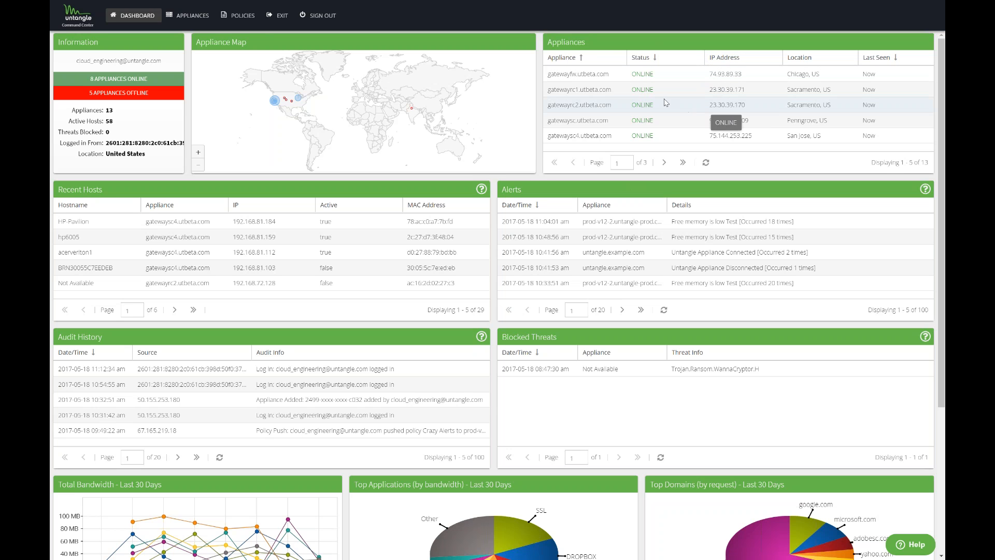
click(621, 59)
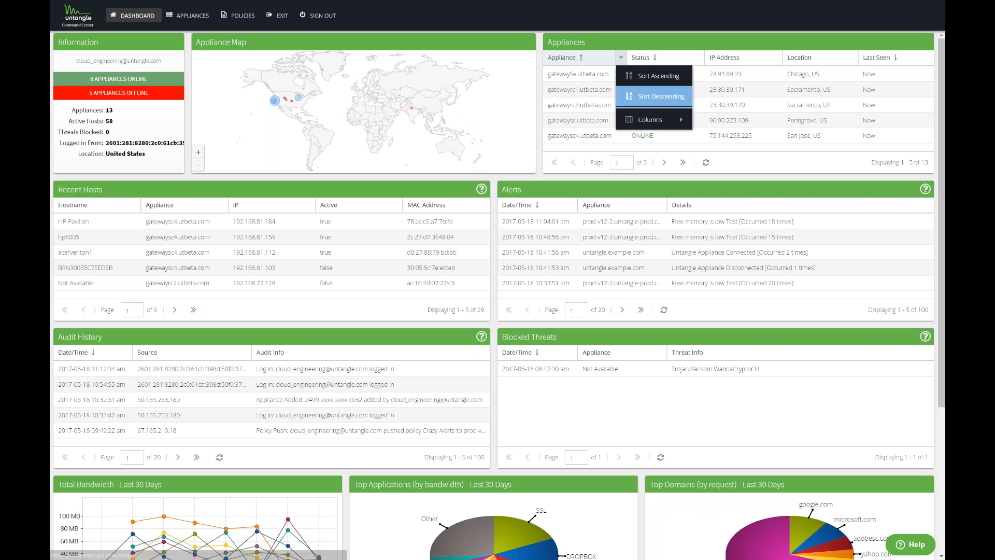
mouse_move(659, 125)
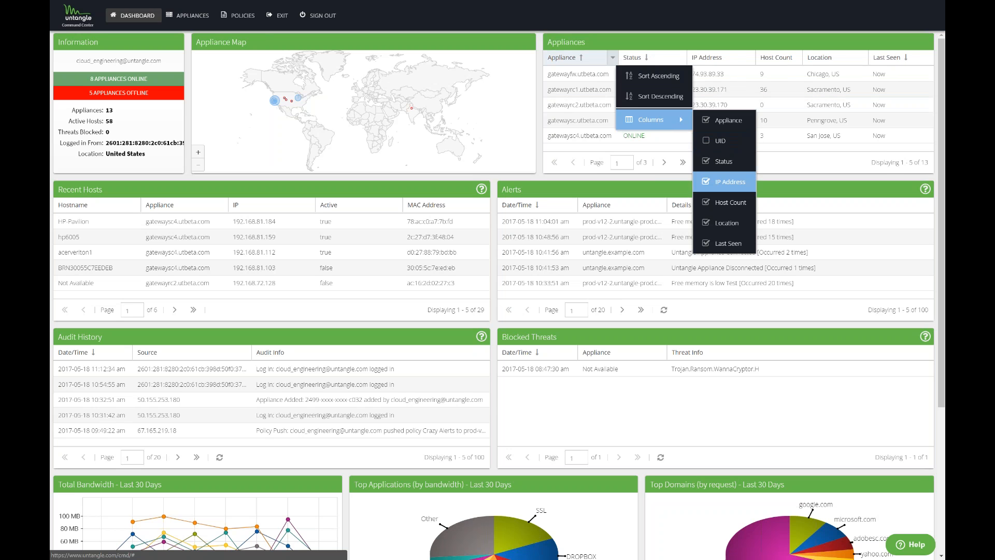
click(595, 38)
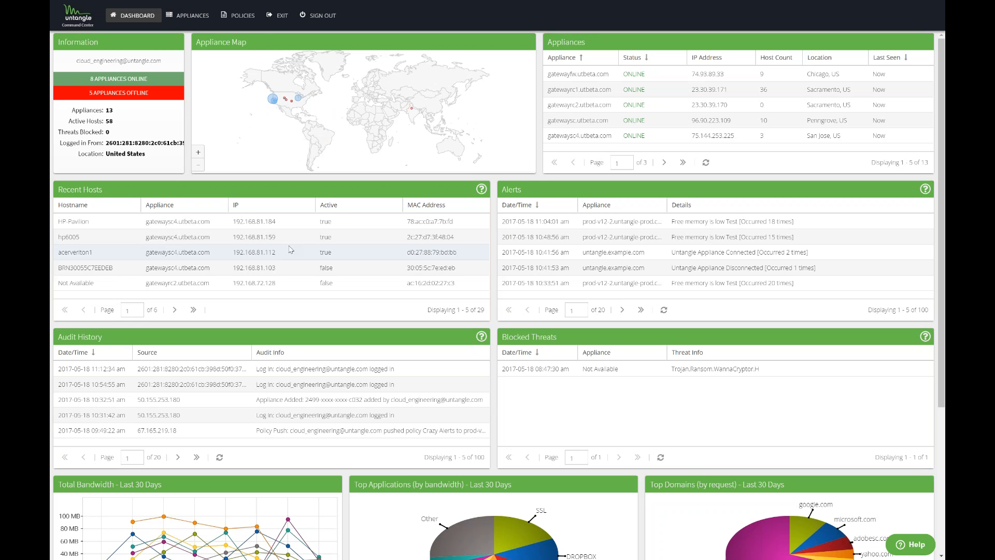
- Review the additional information for the recent host BRN30055C7EEDEB, then close its details
double_click(230, 273)
scroll(620, 280, down, 2)
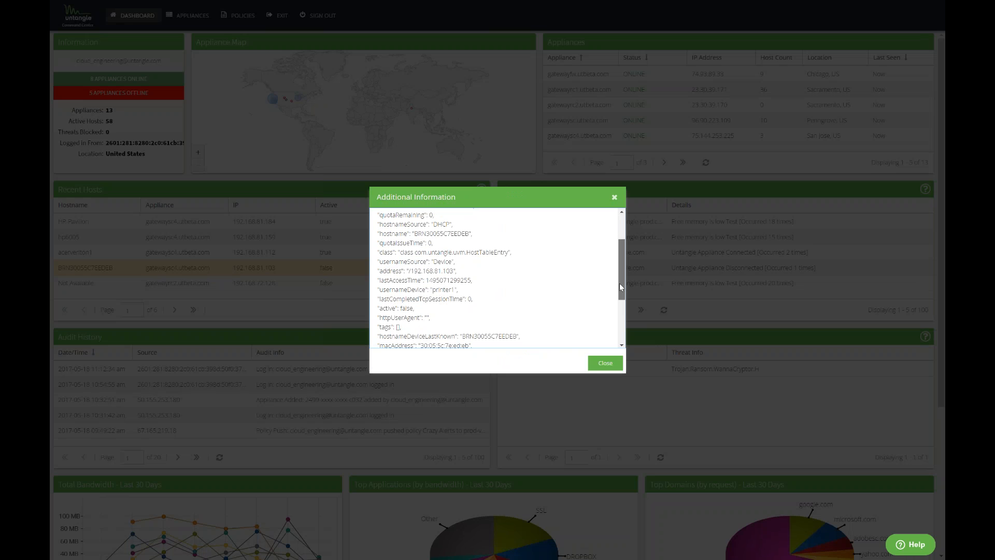
drag(620, 283, 619, 287)
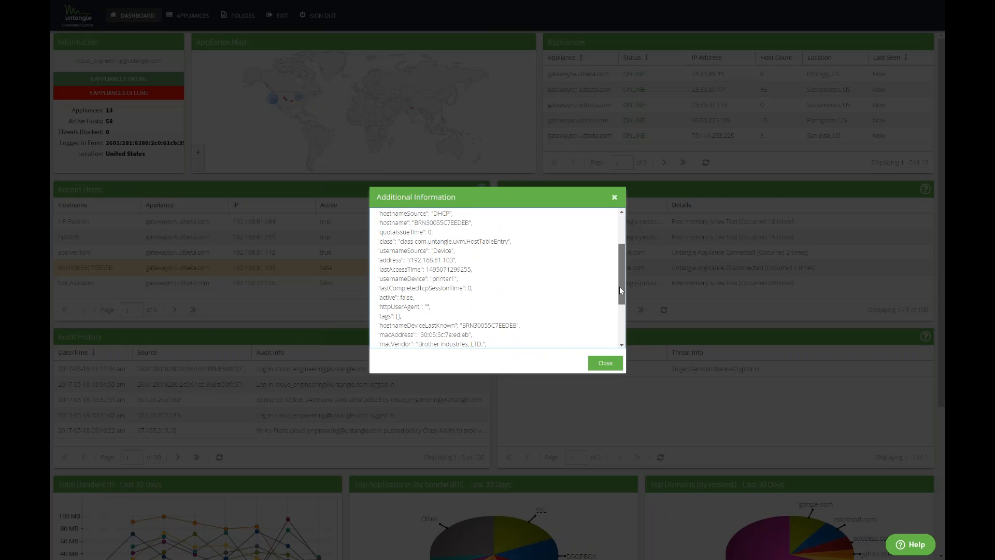
drag(620, 287, 620, 287)
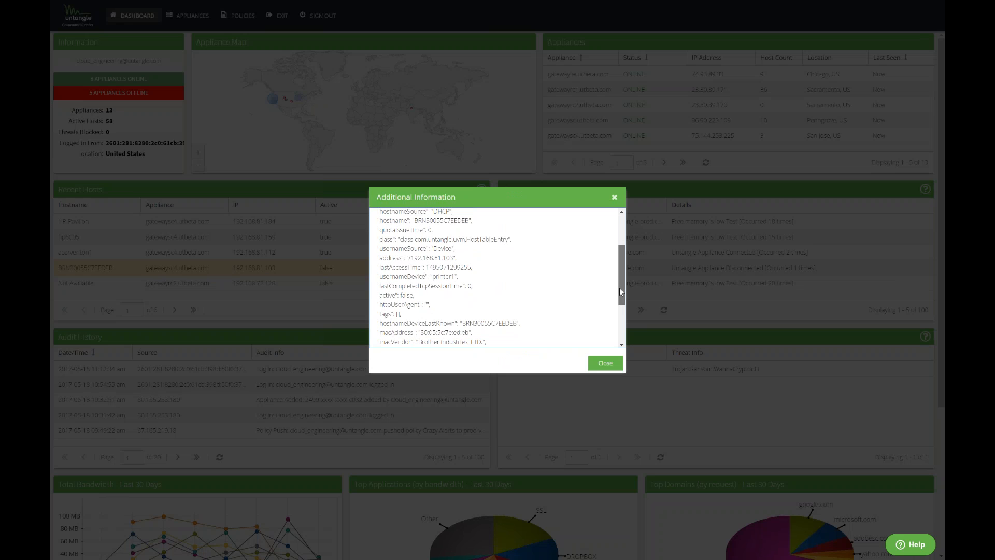
scroll(620, 288, down, 1)
key(Escape)
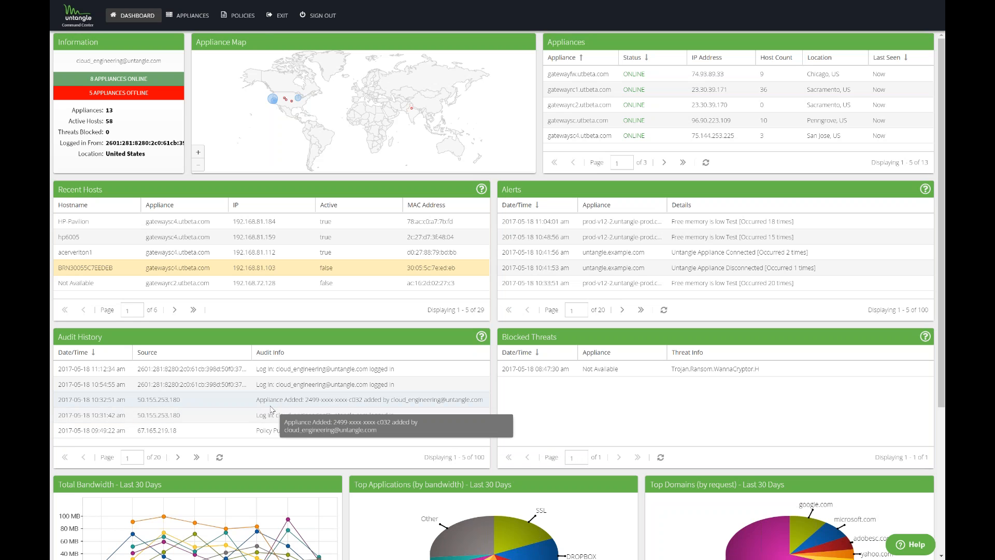
- View the additional information for the newest login entry in the Audit History, then close it
double_click(319, 376)
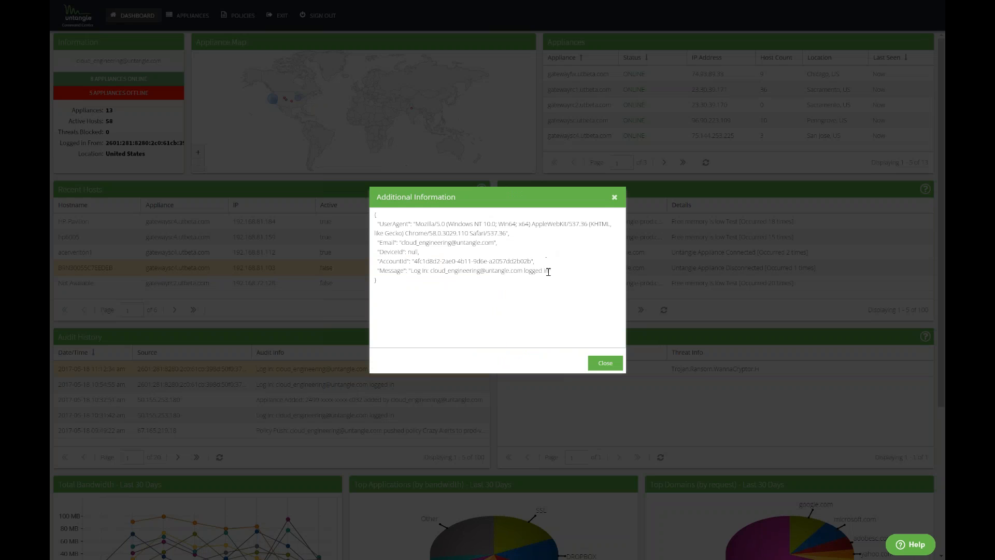
click(614, 197)
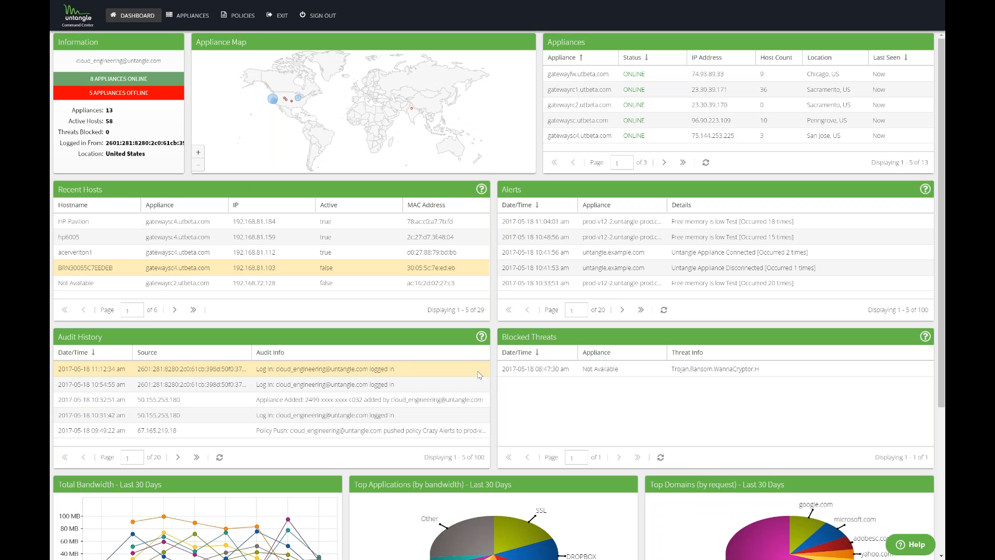
- Examine the 30-day bandwidth, application, domain and hostname charts, checking individual appliances' data points in the Total Bandwidth graph
scroll(479, 376, down, 1)
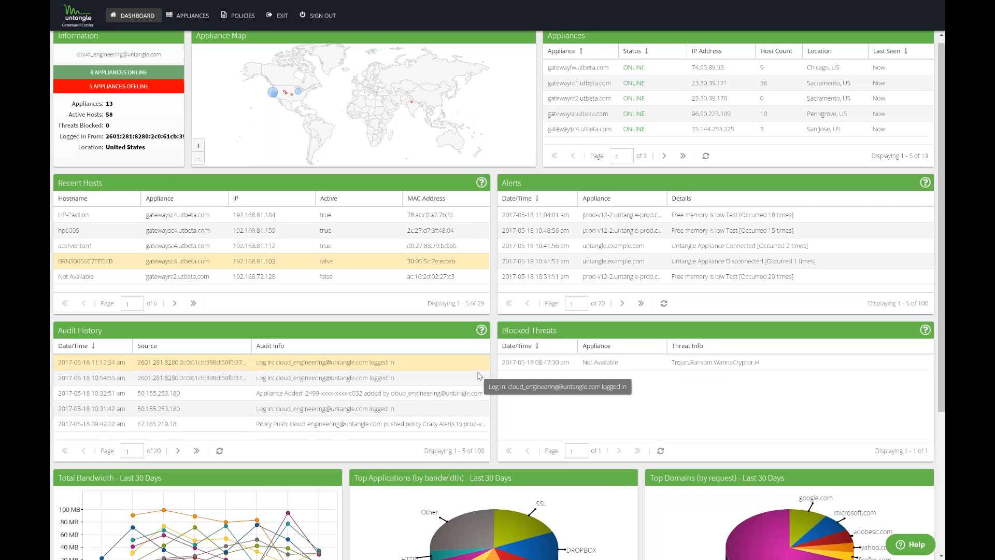
scroll(479, 376, down, 1)
scroll(355, 427, down, 1)
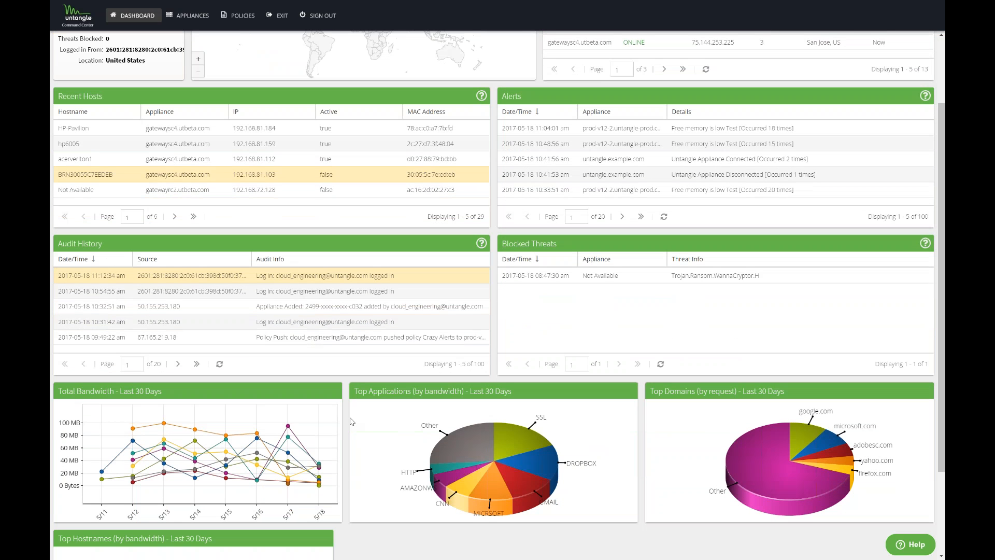
scroll(352, 421, down, 2)
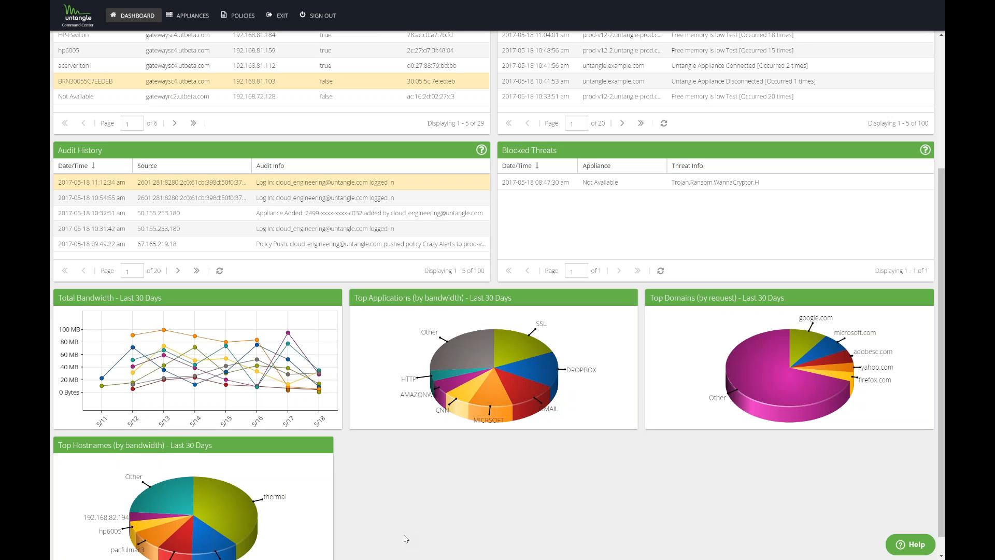
mouse_move(183, 499)
mouse_move(171, 333)
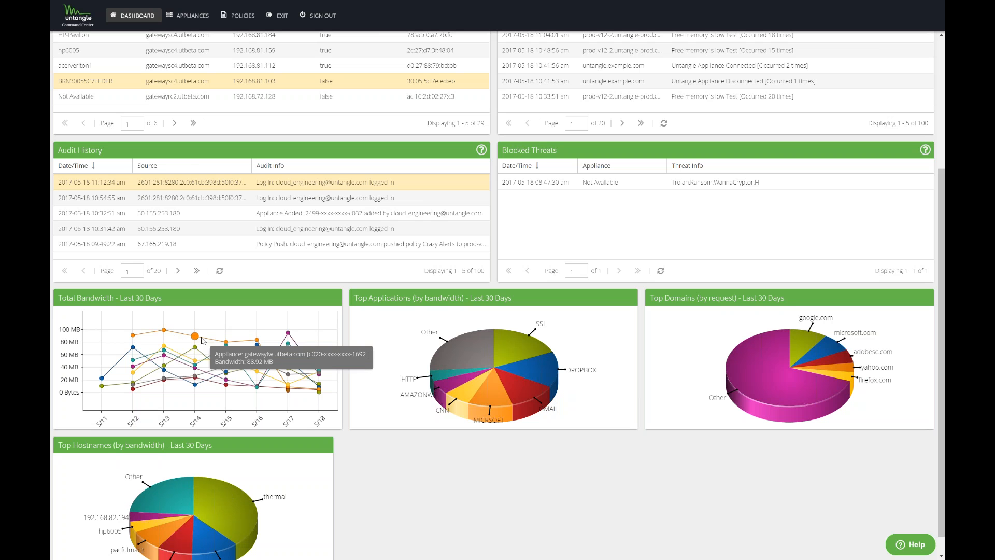
mouse_move(230, 343)
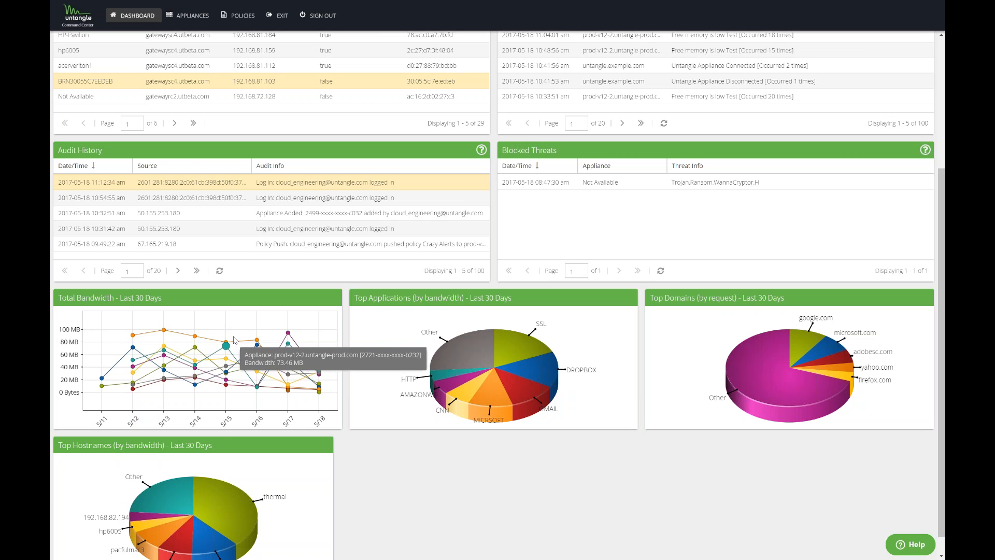
mouse_move(301, 326)
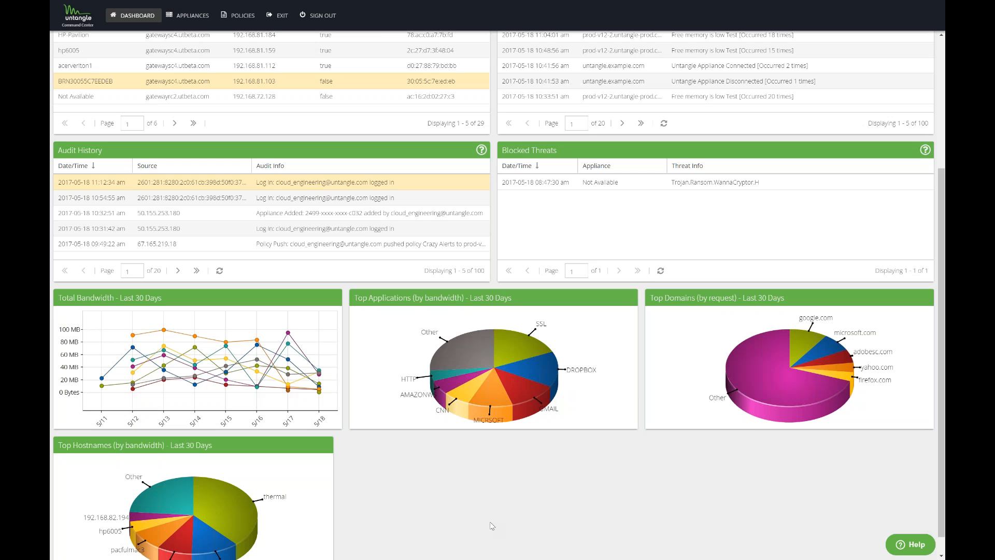
scroll(486, 522, down, 1)
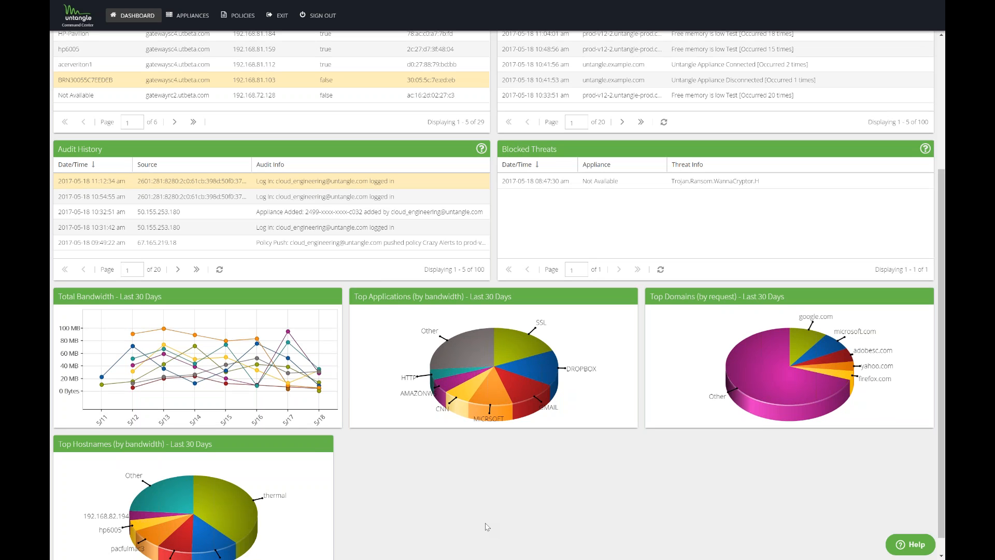
scroll(487, 527, down, 1)
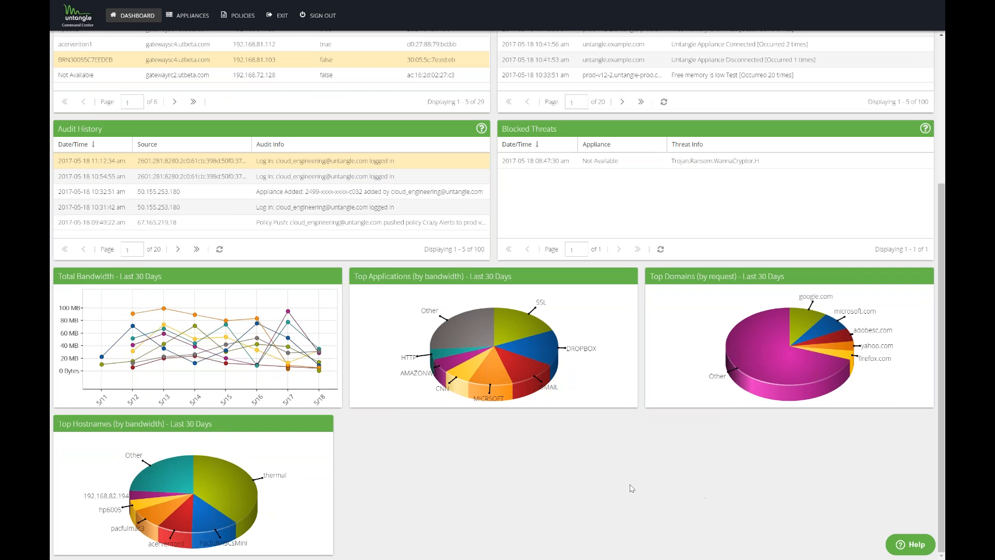
- Look at the help suggestions and the support contact form, then close the form without sending a request
click(914, 544)
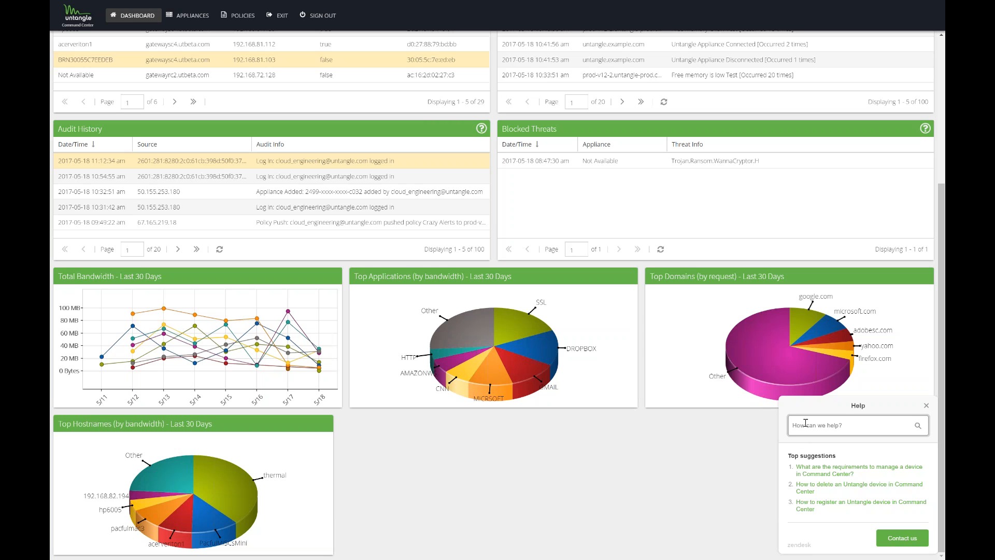
click(902, 538)
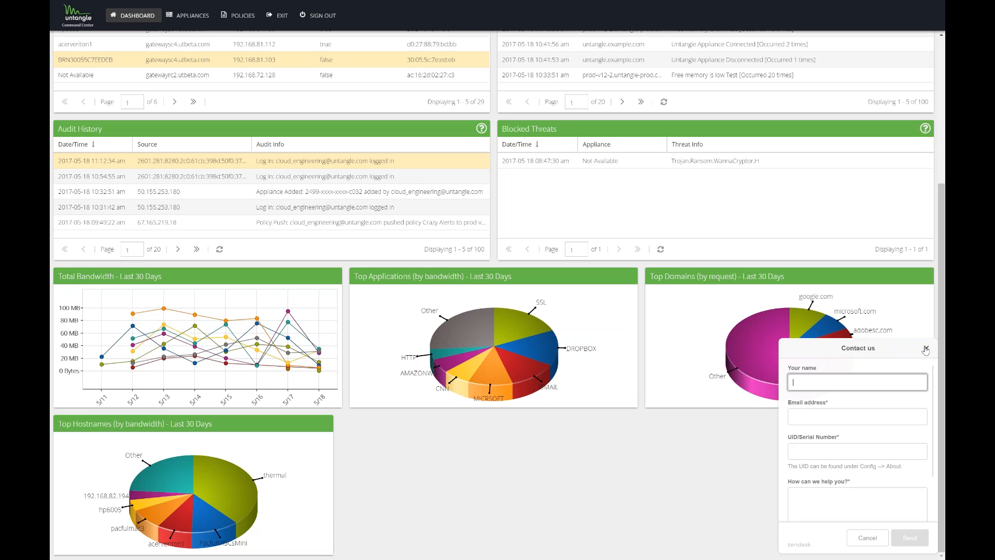
click(925, 349)
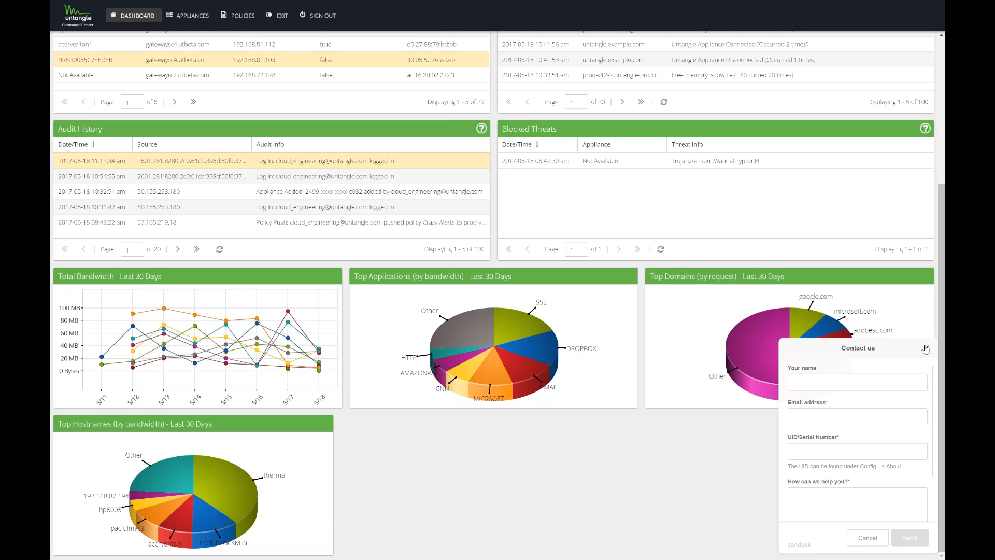
click(926, 349)
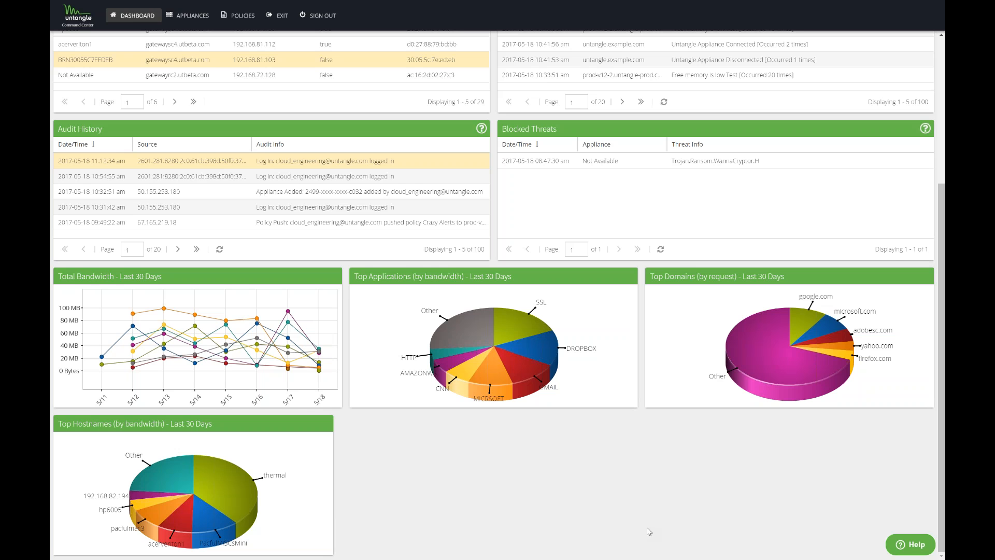
scroll(648, 531, up, 1)
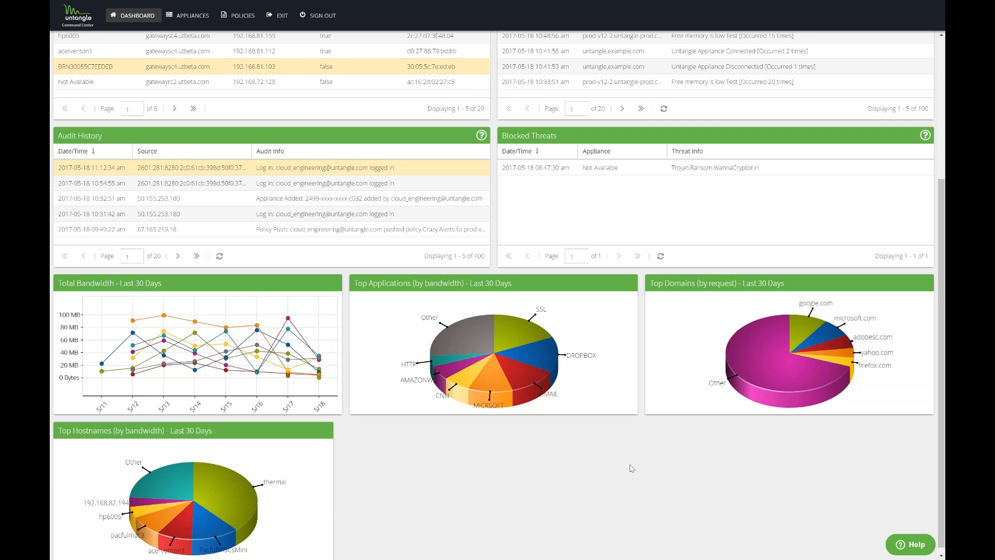
- Examine the u50 appliance's recent hosts, alerts, cloud backups and 30-day bandwidth, application, domain and hostname charts
scroll(631, 468, up, 4)
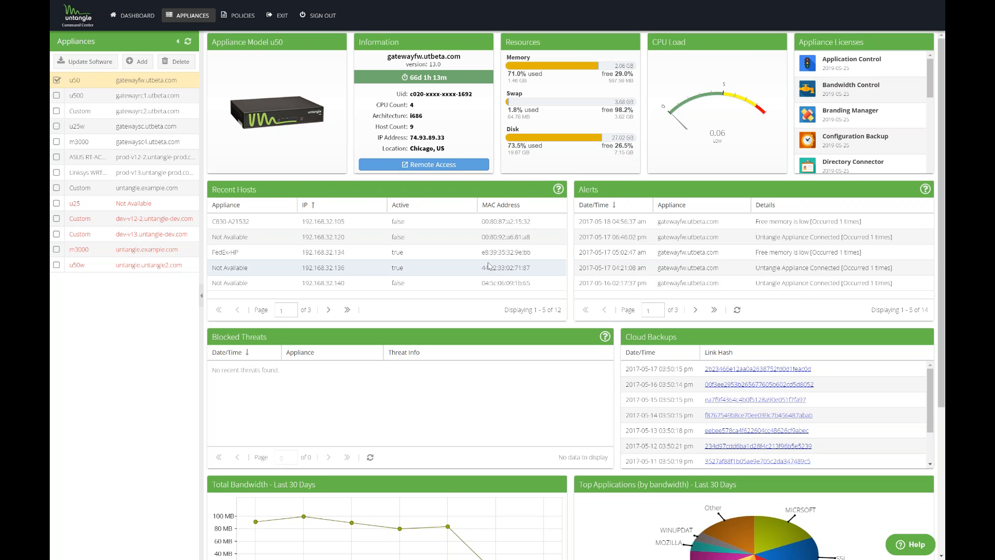
scroll(488, 265, down, 1)
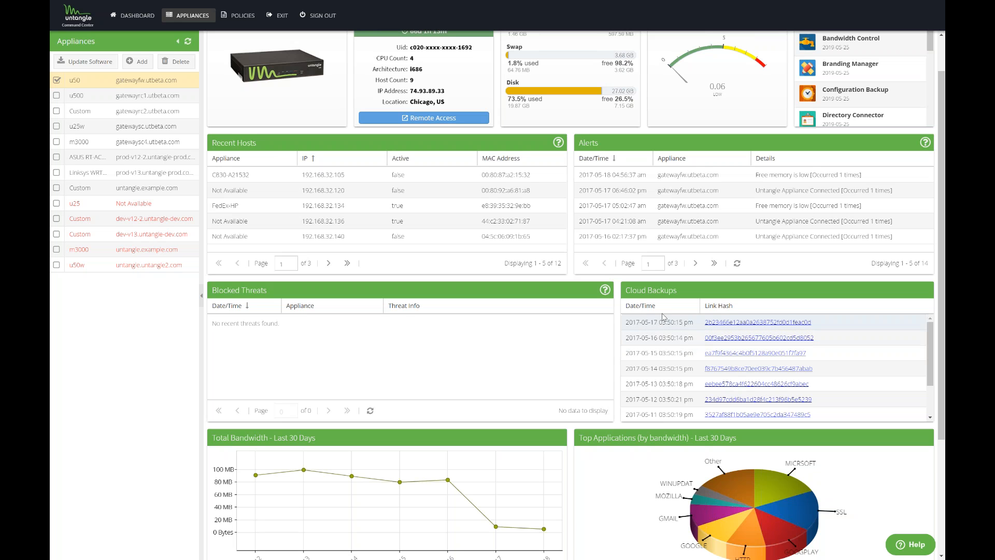
scroll(661, 321, down, 2)
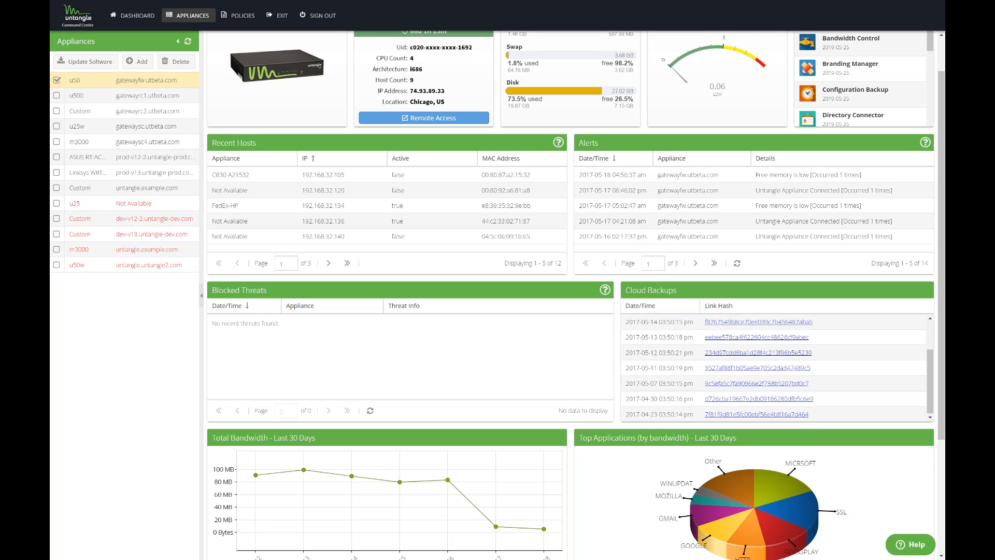
scroll(586, 399, down, 3)
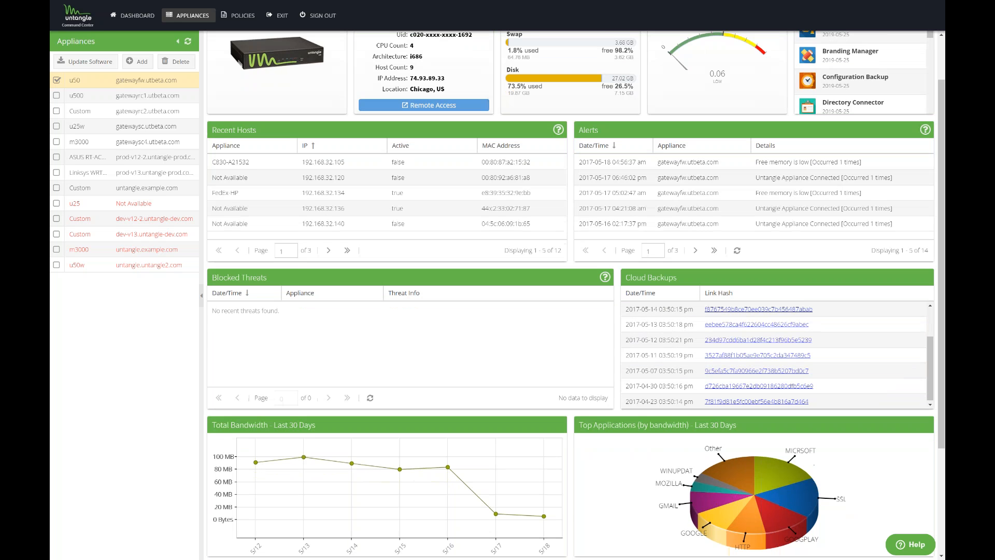
scroll(593, 395, down, 1)
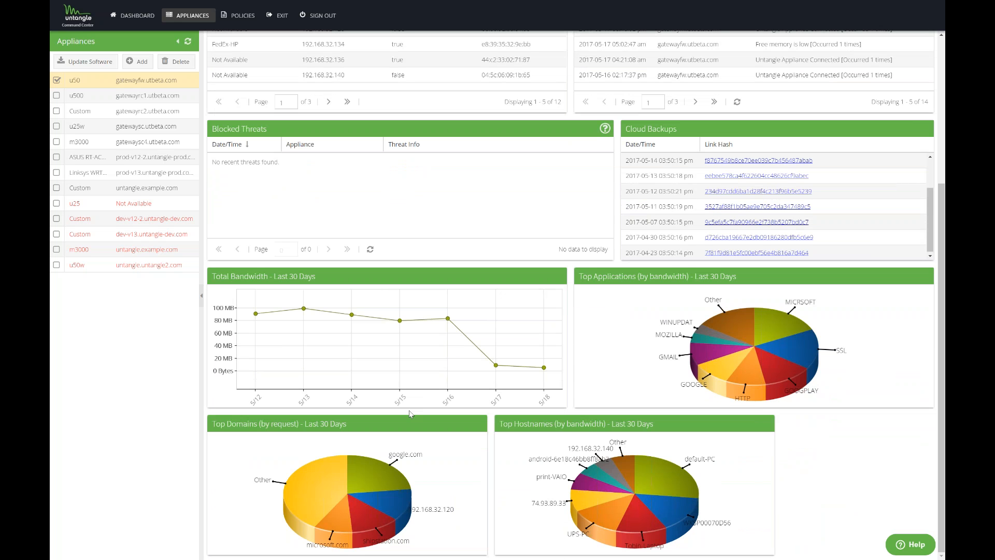
scroll(409, 412, up, 5)
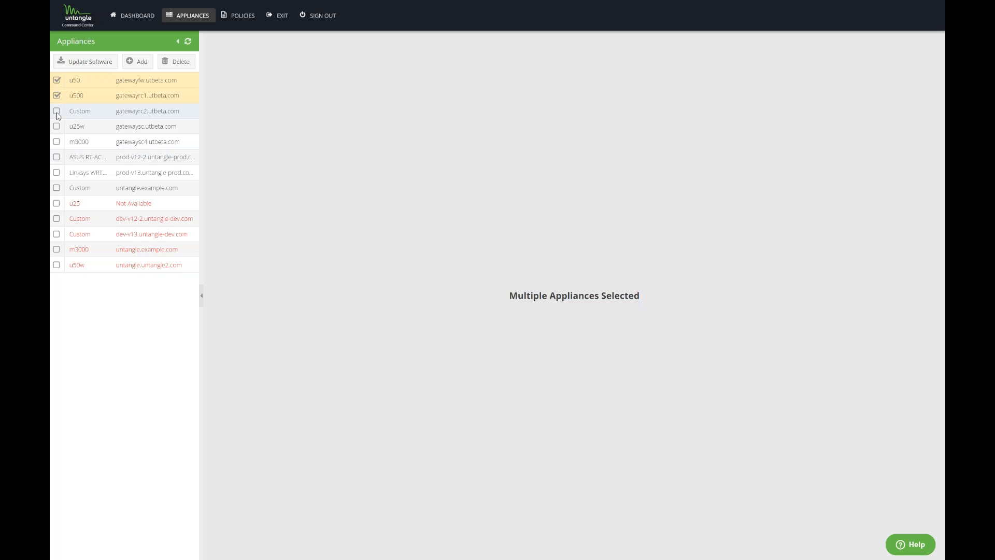
- Add the gatewayrc2.utbeta.com appliance to the multiple selection, then clear the selection to show all appliances
click(57, 111)
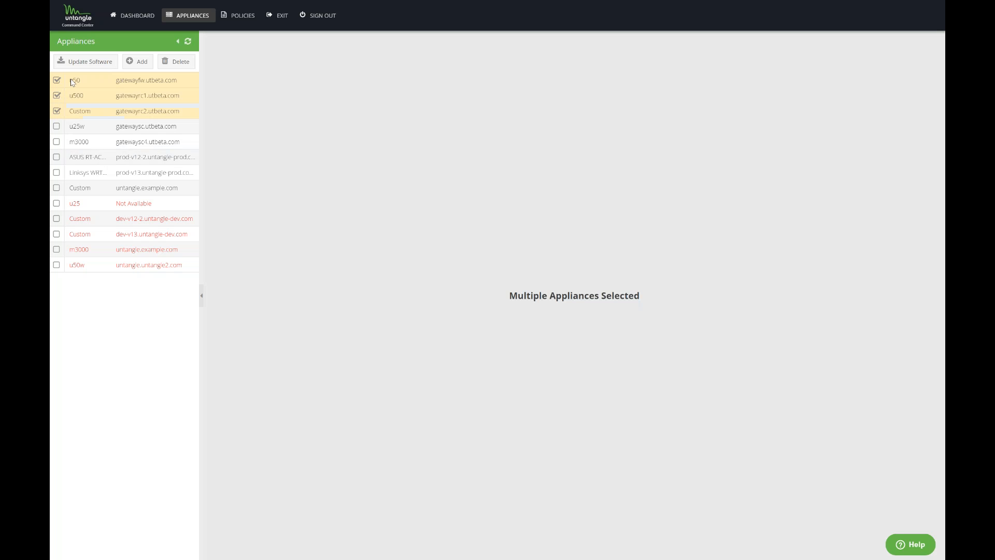
click(58, 111)
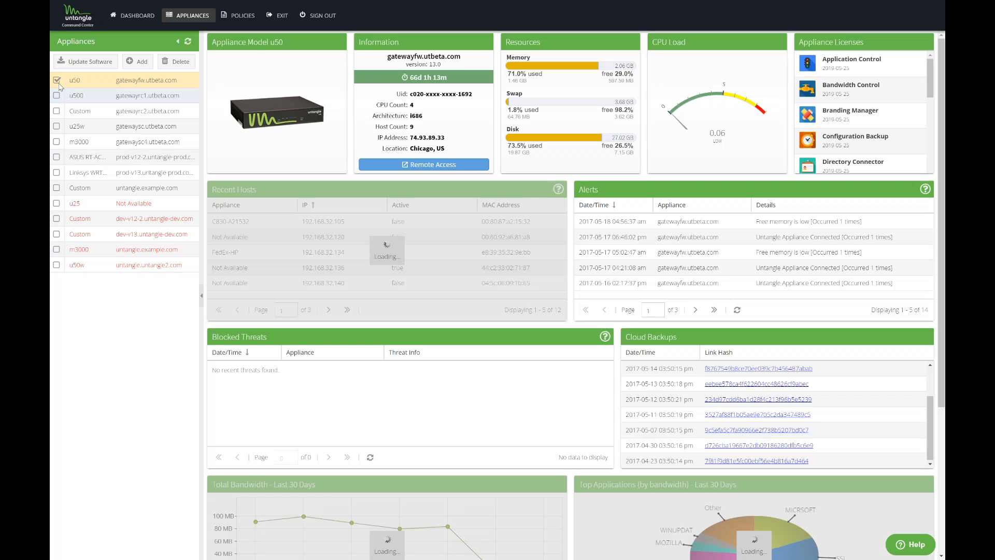
click(56, 80)
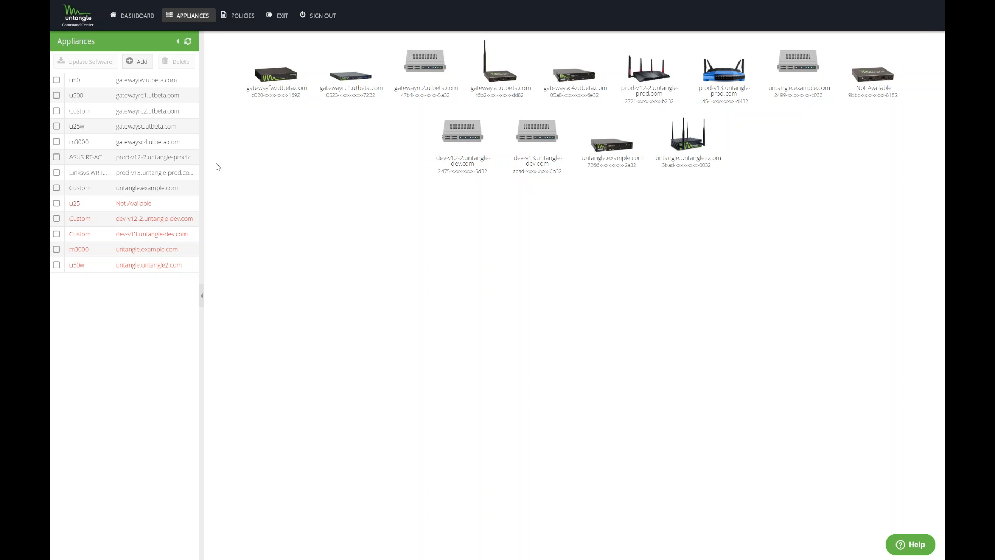
- Open the policies, expand the Protect category and view the Firewall policies
click(242, 19)
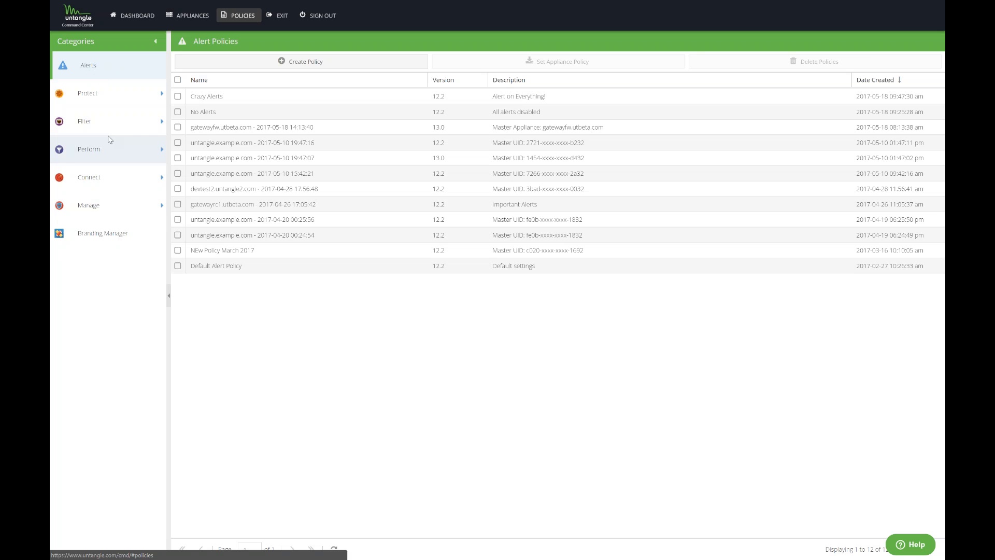
click(159, 99)
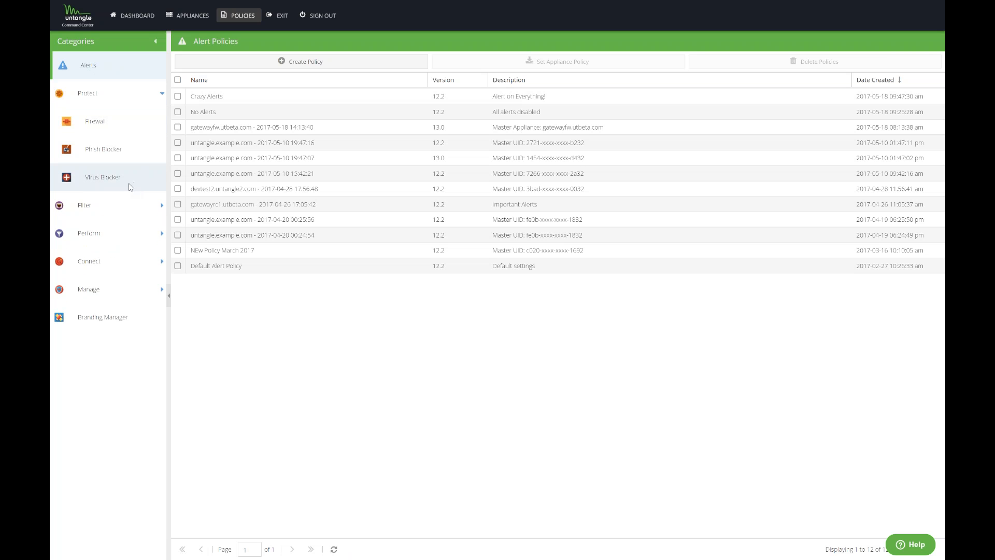
click(127, 134)
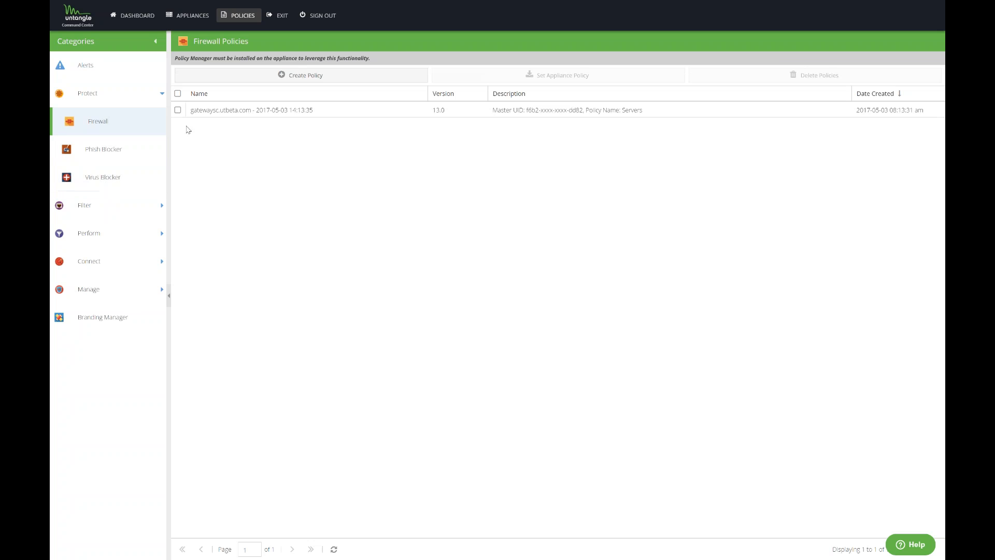
- Start a remote access session to the prod-v12-2.untangle-prod.com appliance and leave full-screen view
click(187, 15)
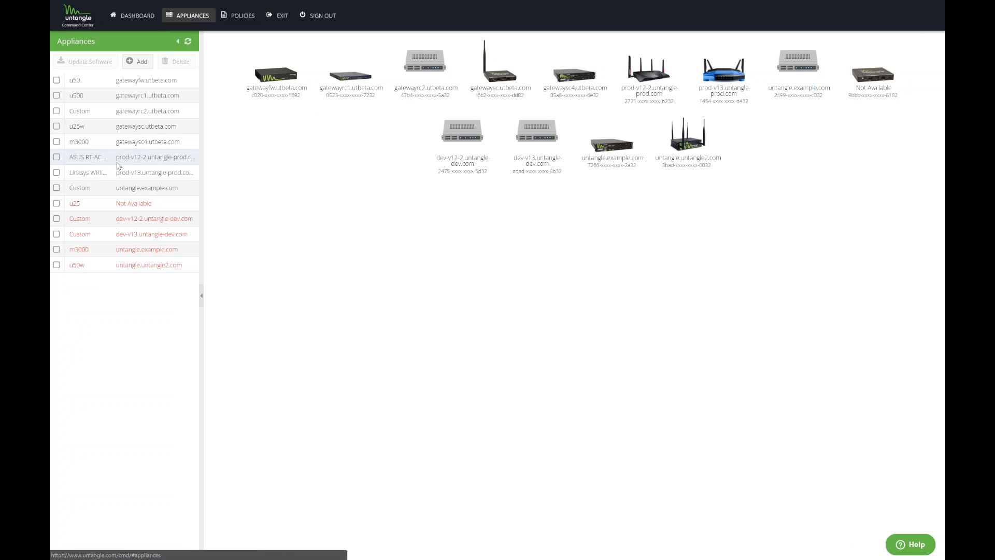
click(150, 160)
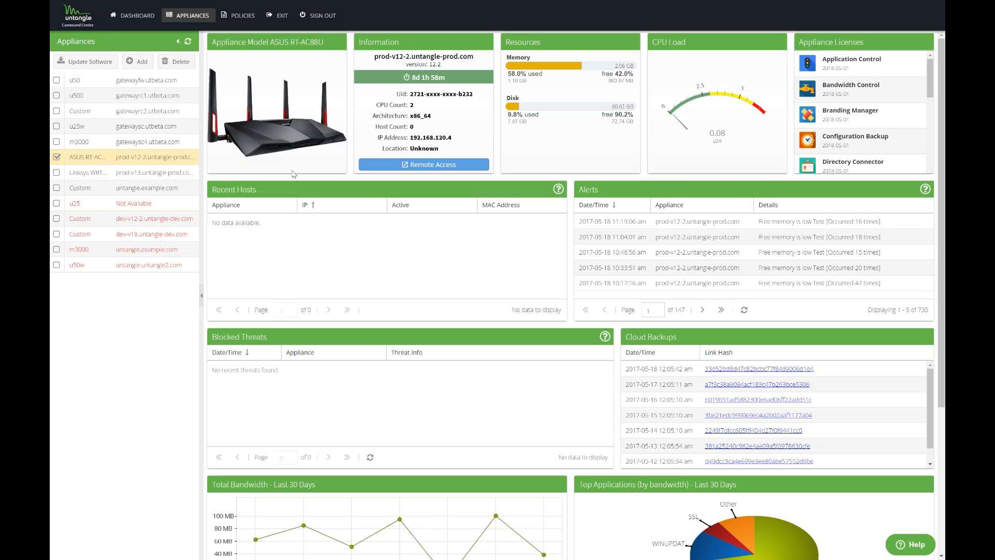
click(428, 165)
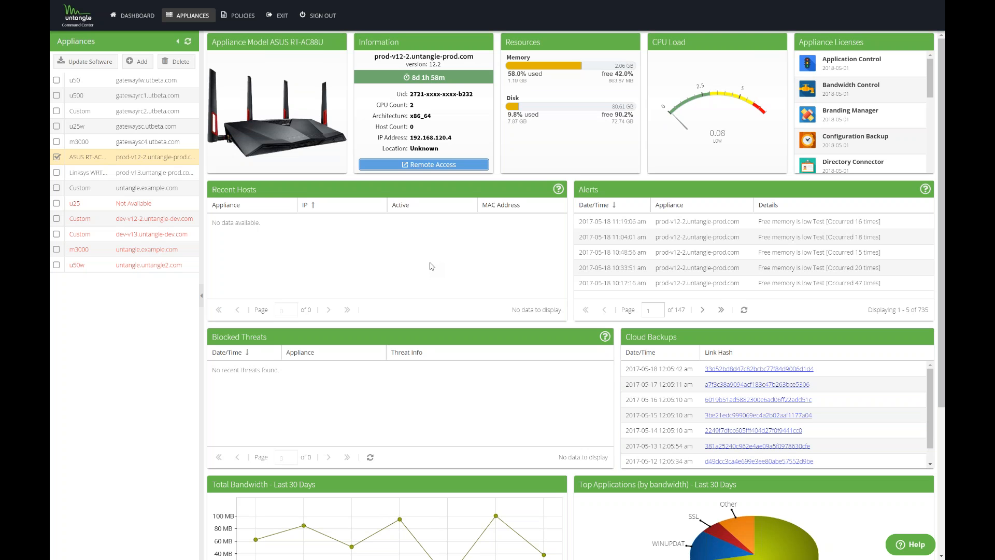
key(F11)
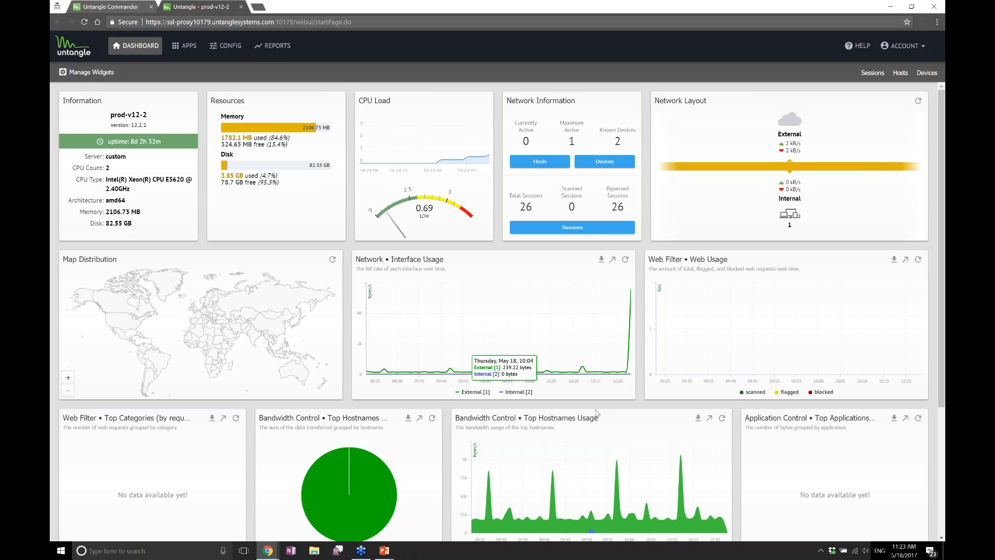
- Look over the prod-v12-2 appliance's own dashboard, then show its installed apps
scroll(536, 398, down, 1)
scroll(535, 398, up, 1)
click(181, 51)
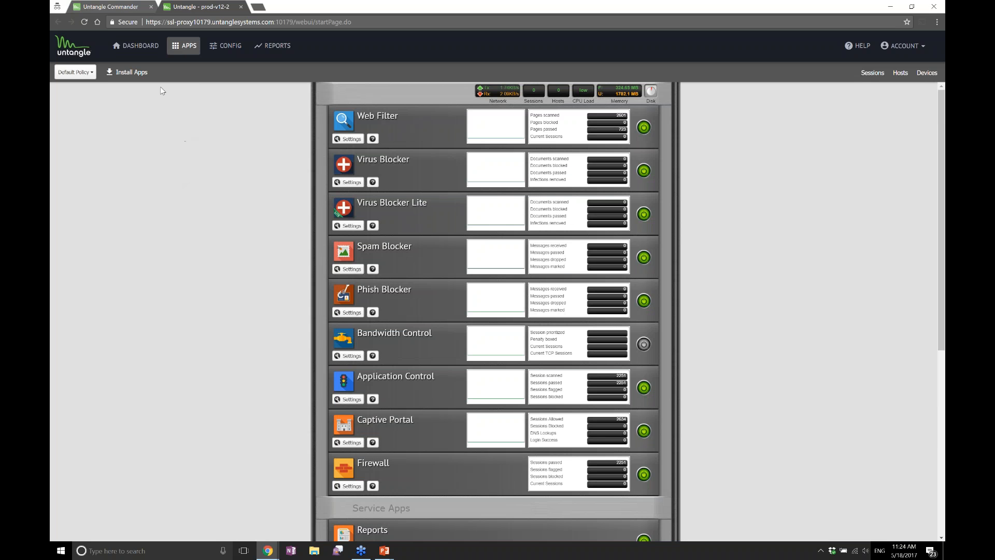
- Switch back to Command Center and view the Alerts policies
click(123, 8)
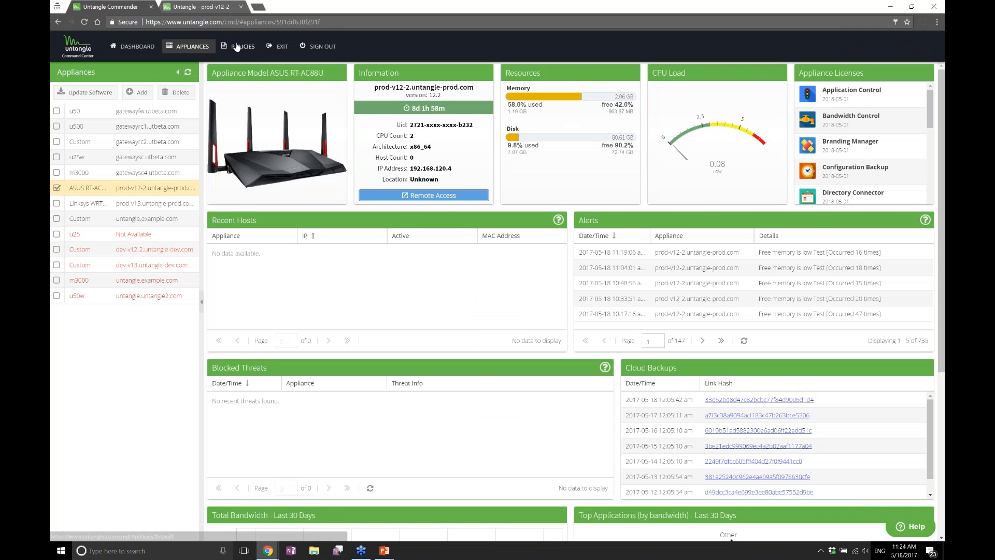
click(237, 53)
click(110, 98)
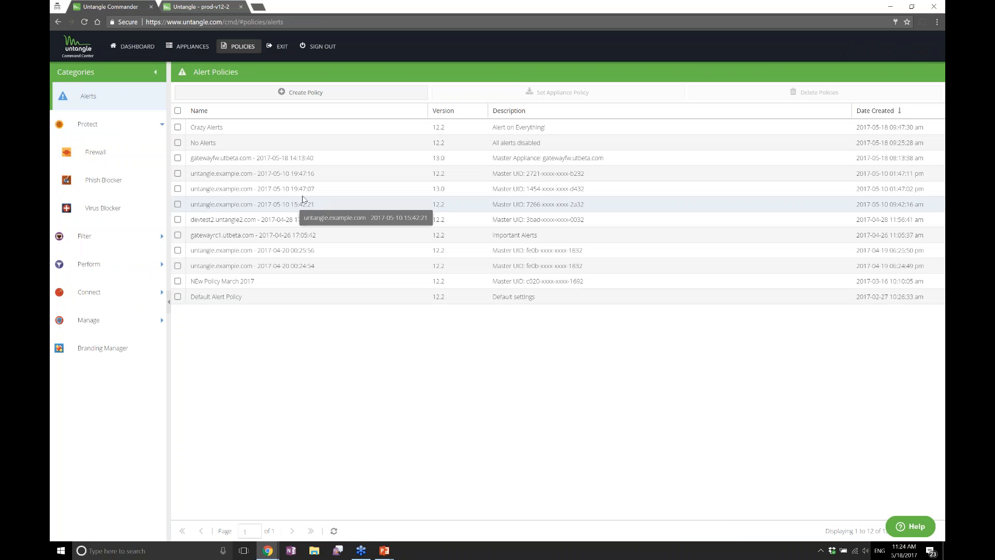
- Switch to the prod-v12-2 appliance's administration and open the settings of its Reports app
click(185, 5)
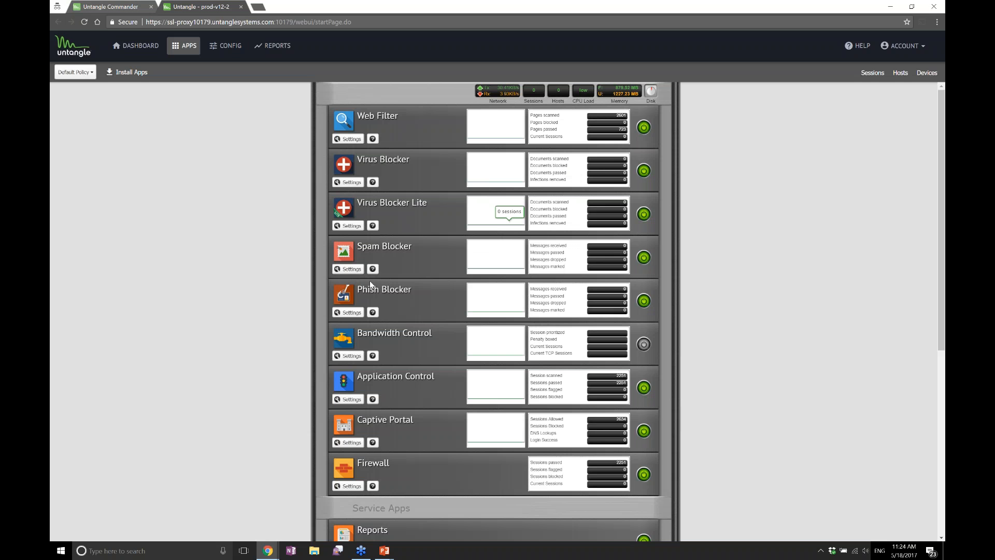
scroll(416, 422, down, 5)
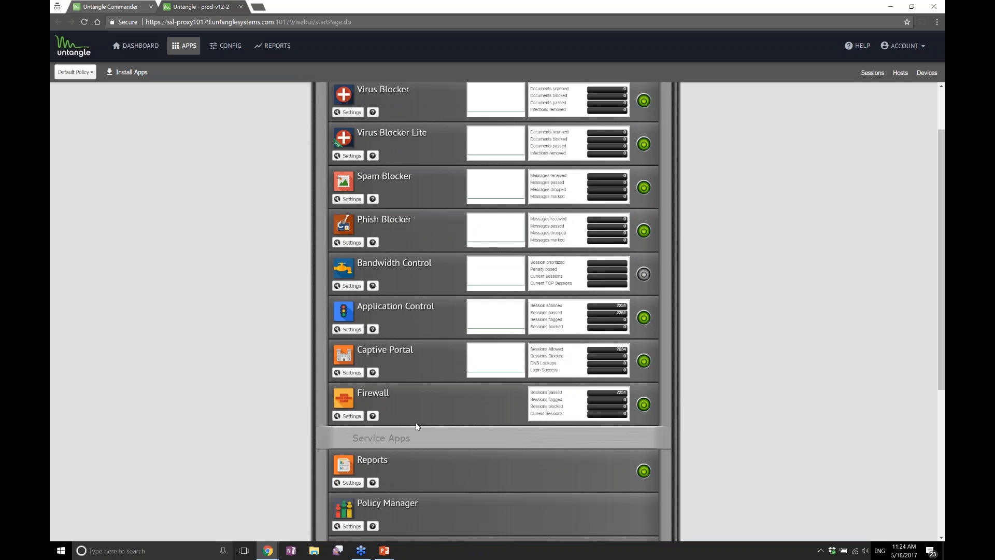
click(351, 319)
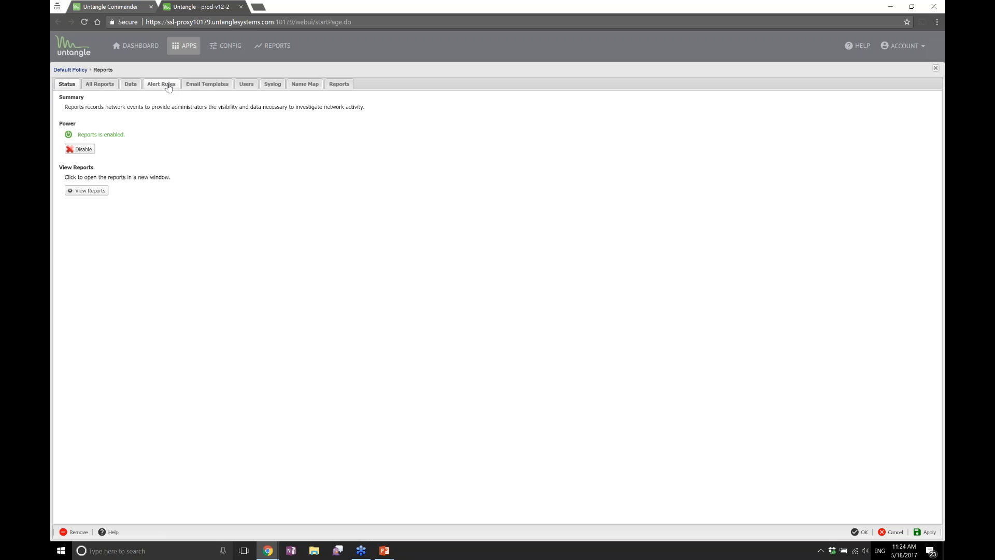
- In Command Center, start a remote access session to the prod-v13.untangle-prod.com appliance, opening the blocked pop-up
click(122, 7)
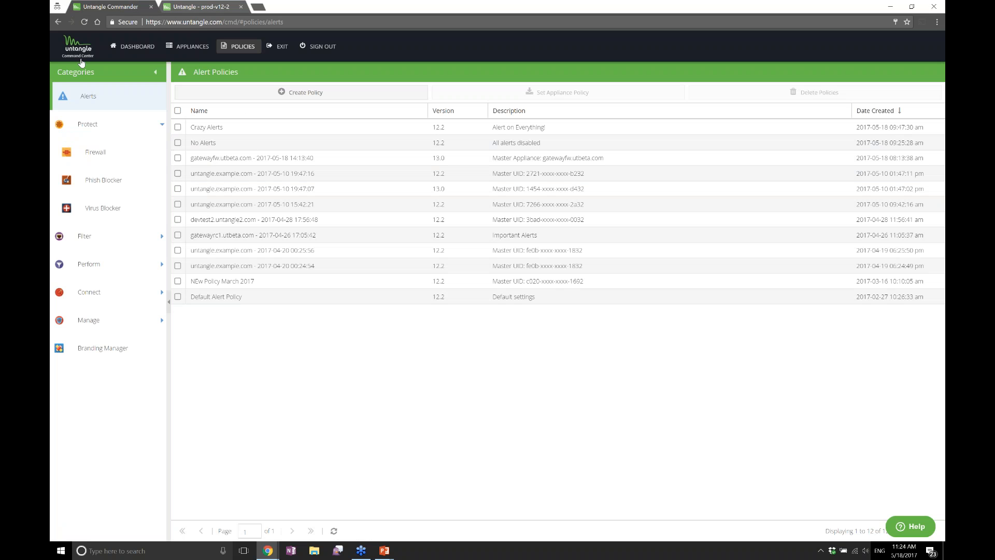
click(192, 47)
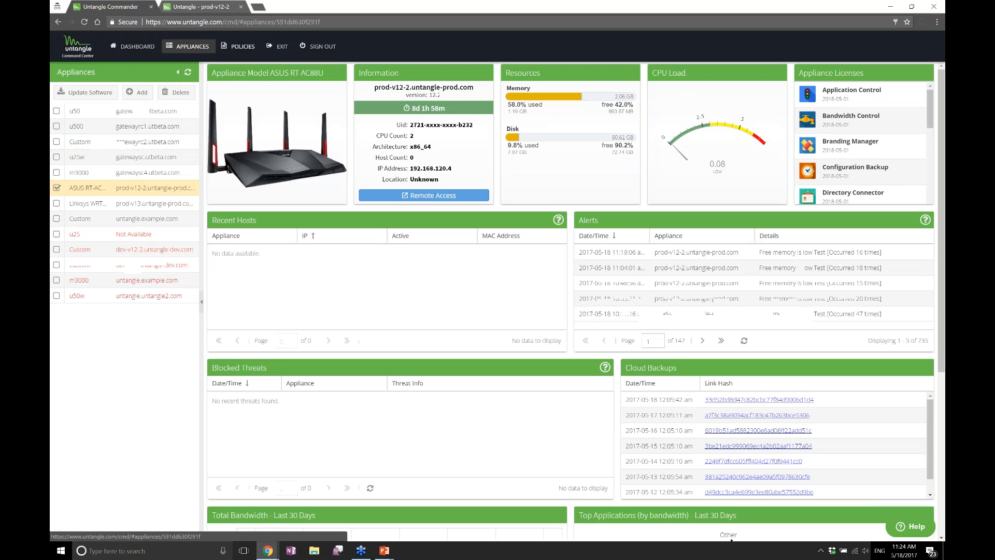
click(117, 205)
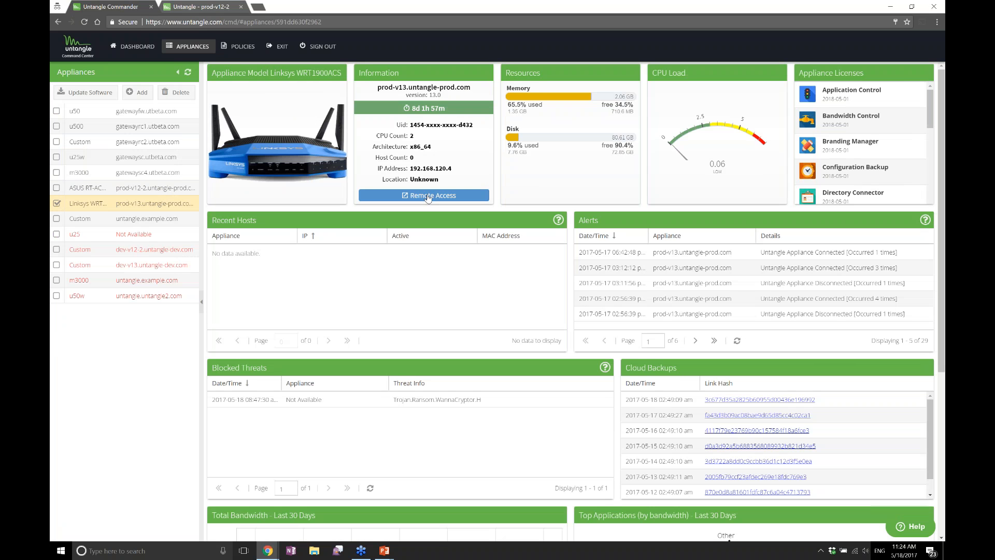
click(428, 196)
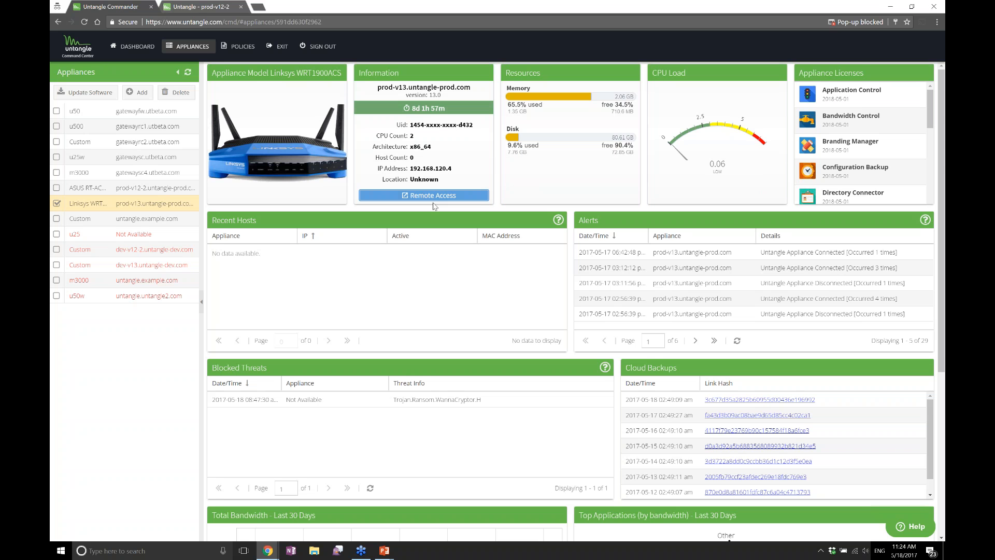
click(867, 23)
click(774, 49)
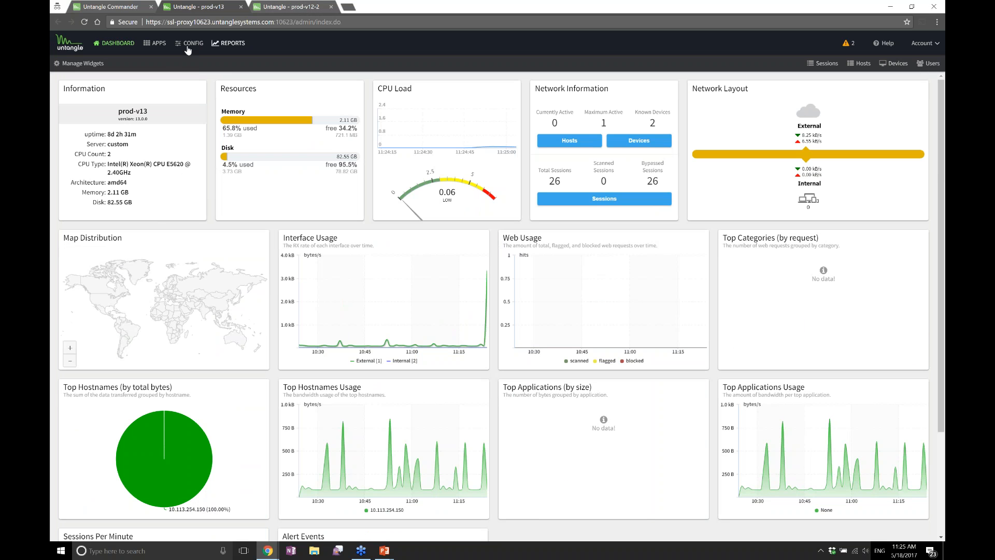
- Compare the alert rules in prod-v13's Events configuration with the alert rules in prod-v12-2's Reports app
click(182, 45)
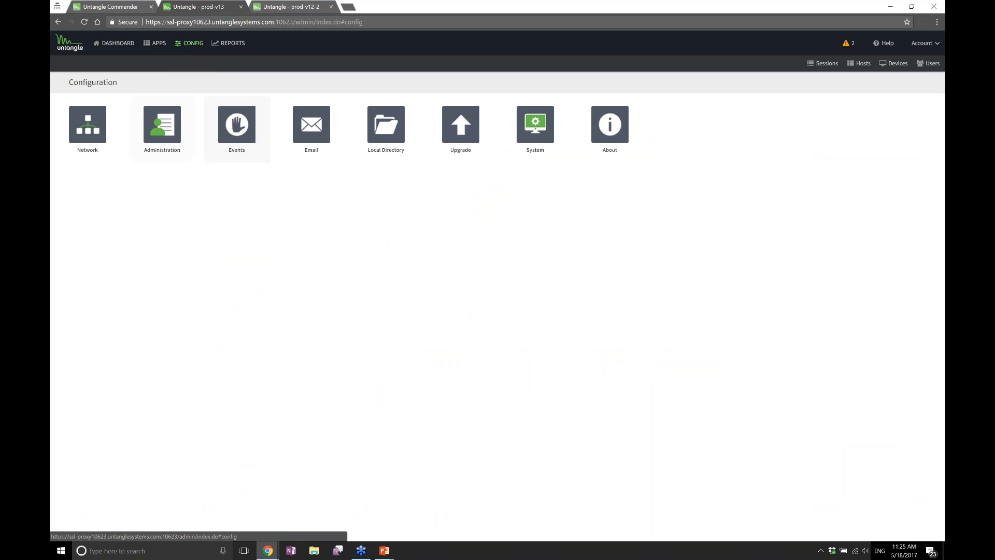
click(246, 138)
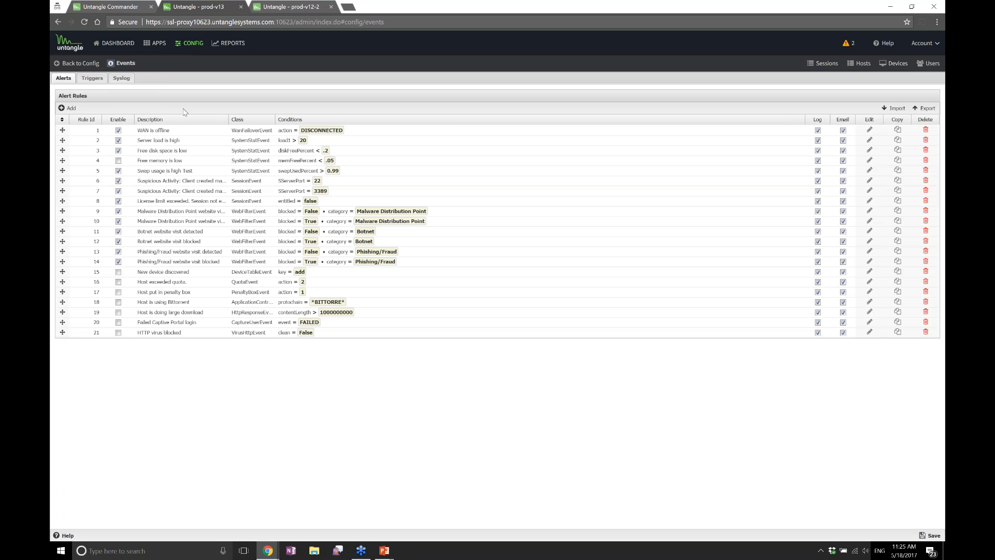
click(179, 45)
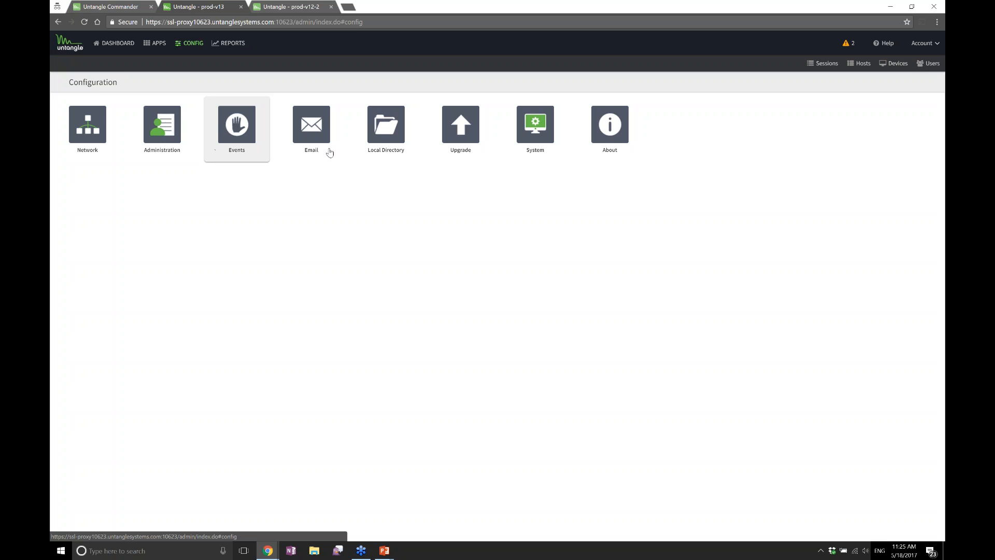
click(302, 9)
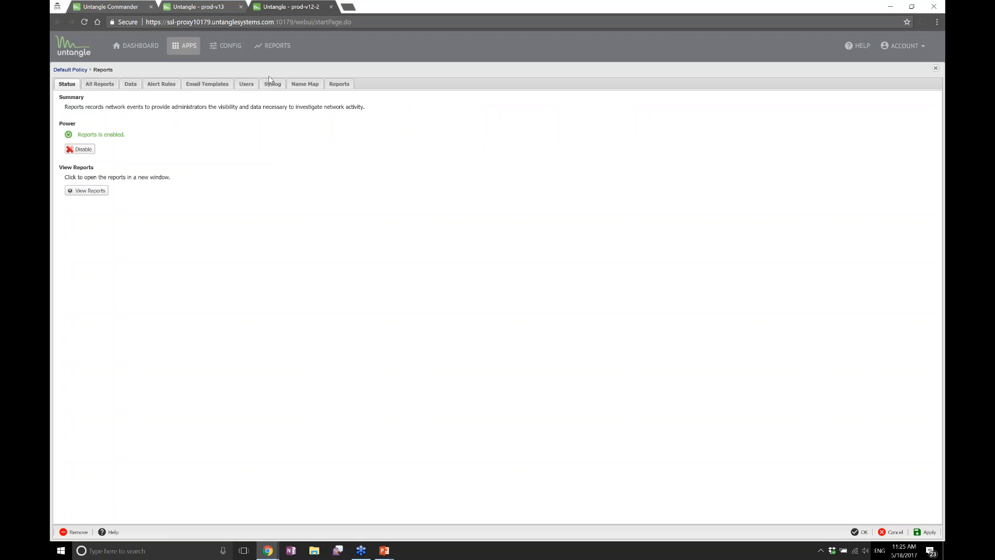
click(166, 84)
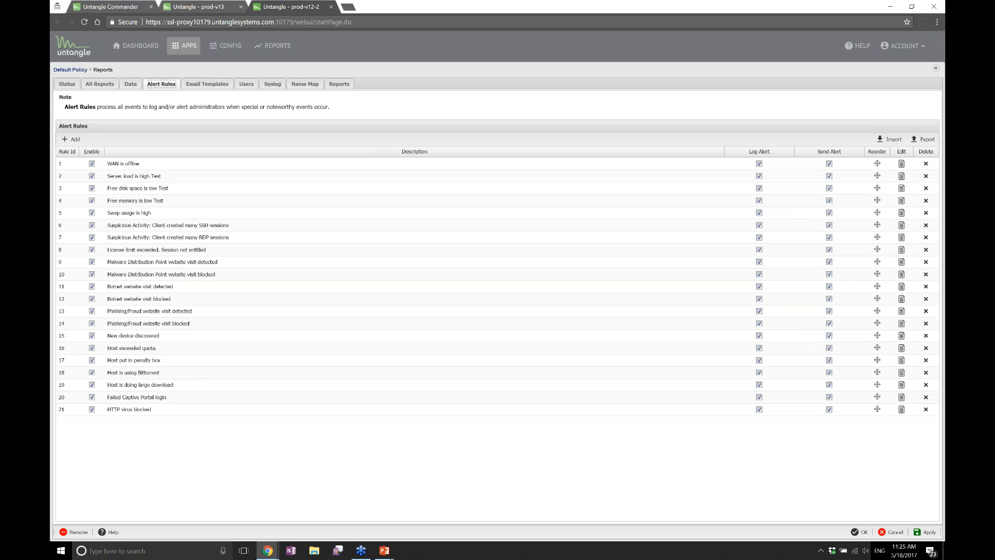
- Look at the source appliances offered for a new alert policy in Command Center, then close the dialog without creating one
click(109, 7)
click(239, 46)
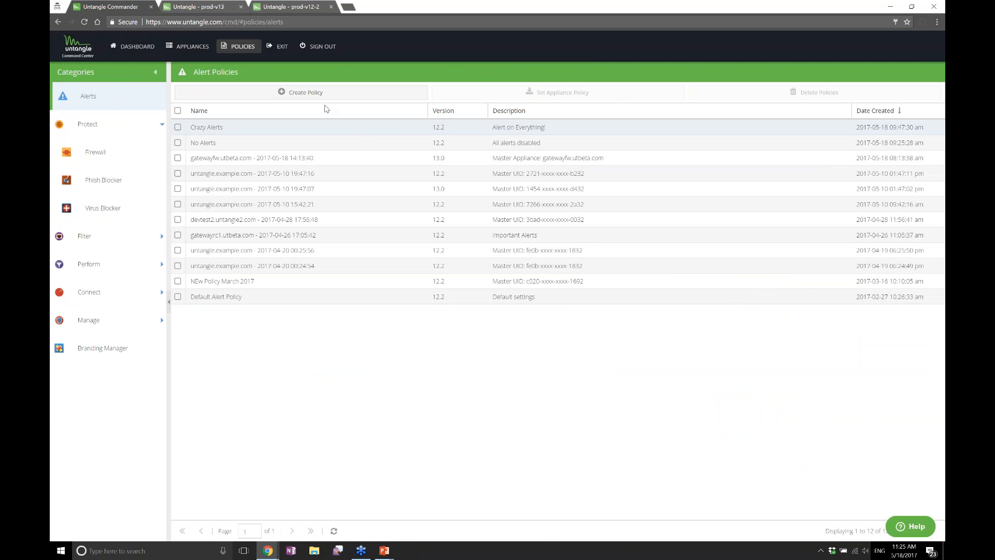
click(313, 97)
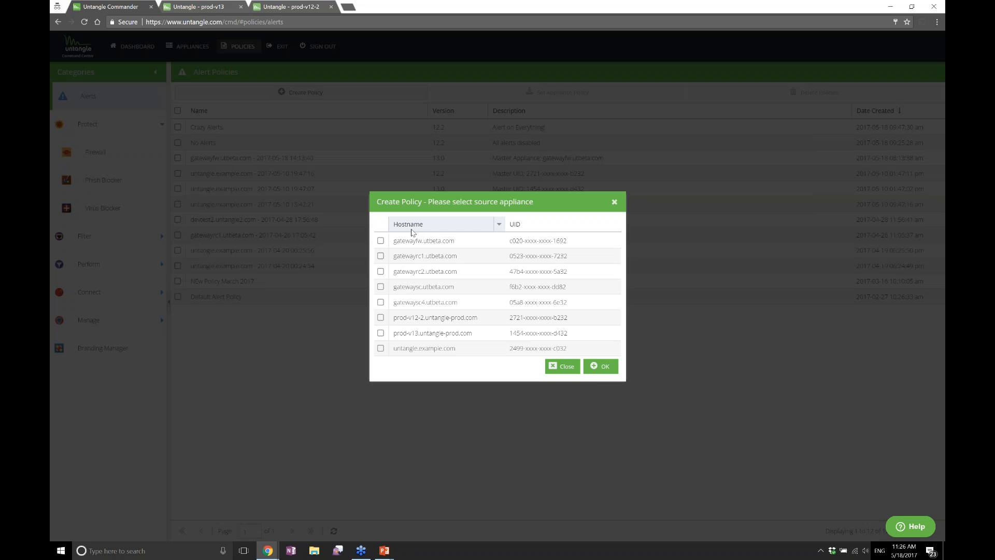
click(572, 369)
- View the Virus Blocker policies in the Protect category
click(127, 207)
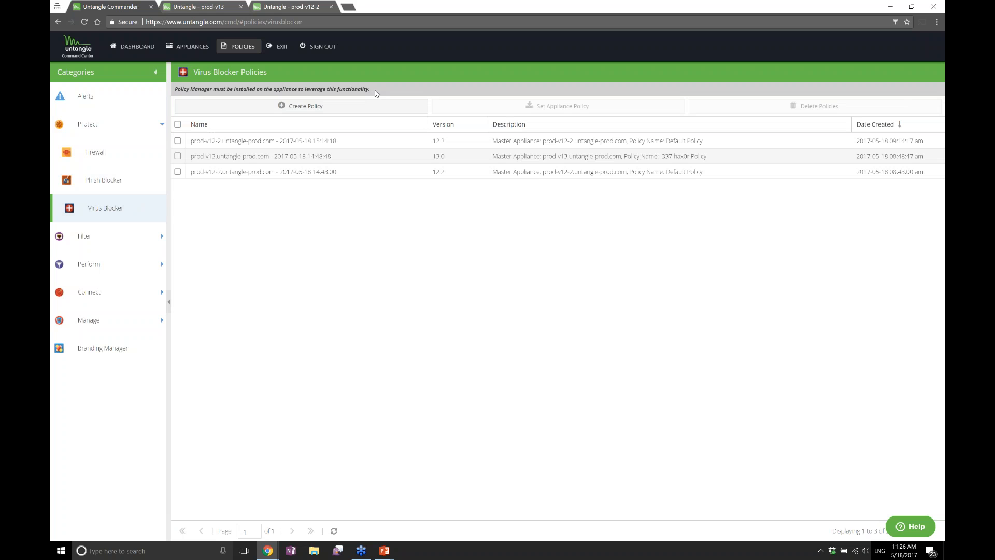
- Look at the source policies offered for a new Virus Blocker policy, then close the dialog without creating one
click(344, 105)
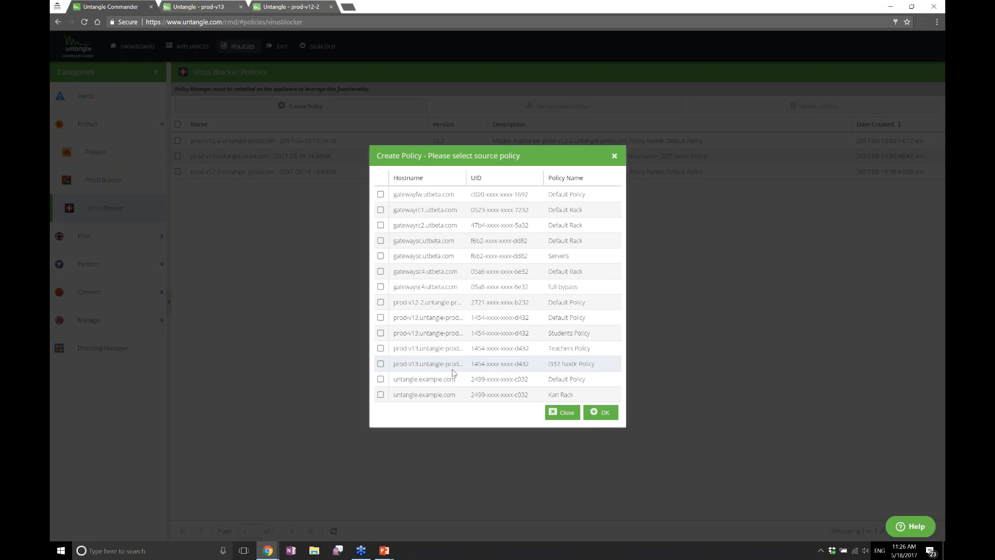
click(563, 413)
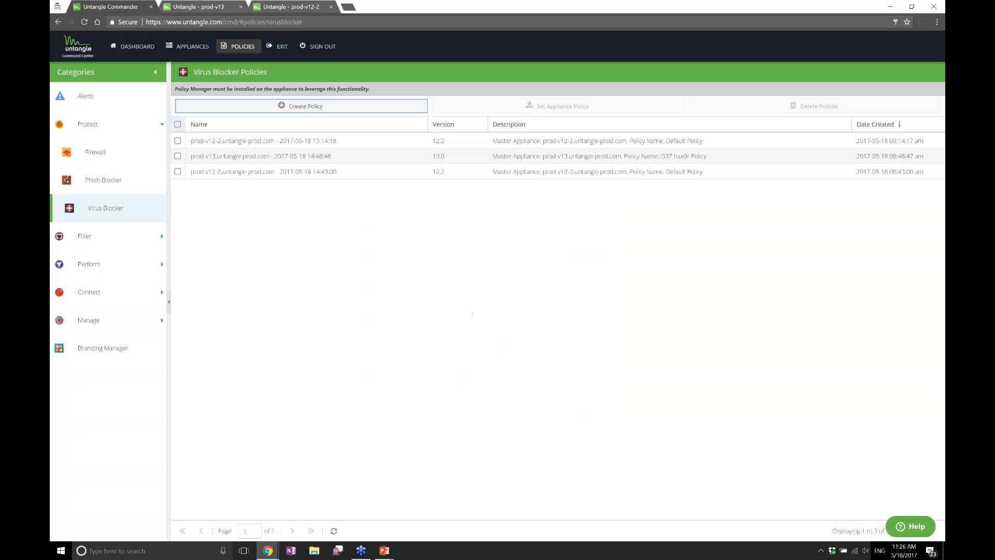
- Create an alert policy from the prod-v12-2.untangle-prod.com appliance after checking that appliance's alert rules
click(92, 95)
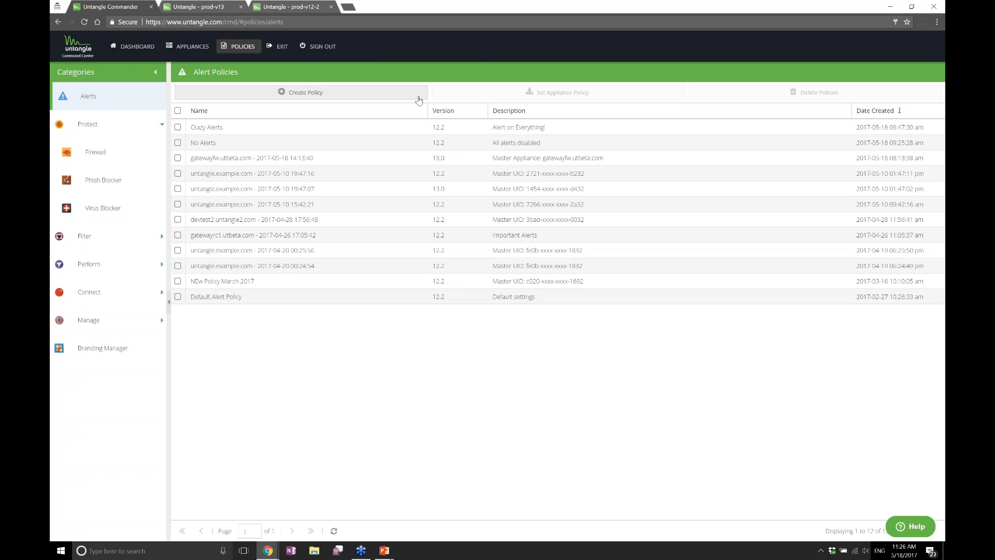
click(321, 93)
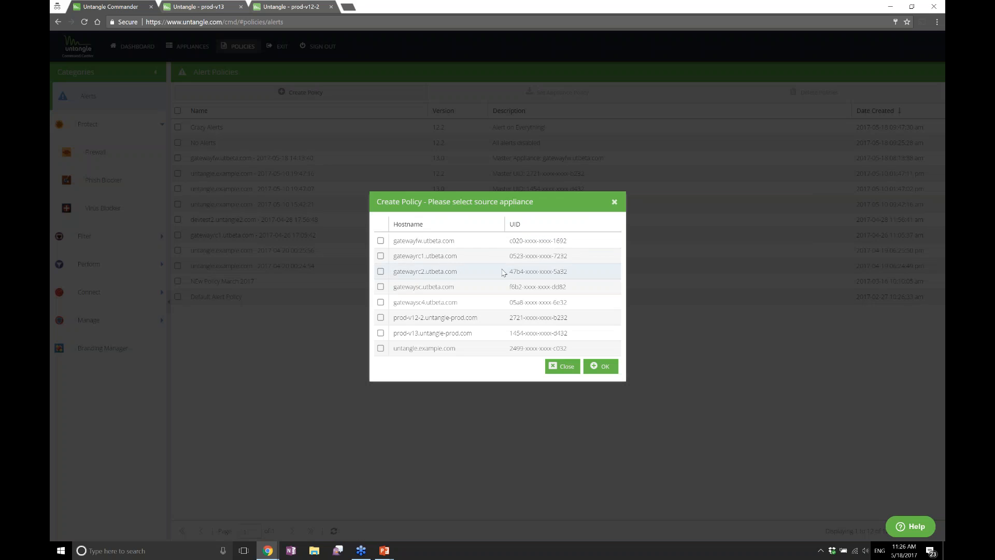
click(283, 7)
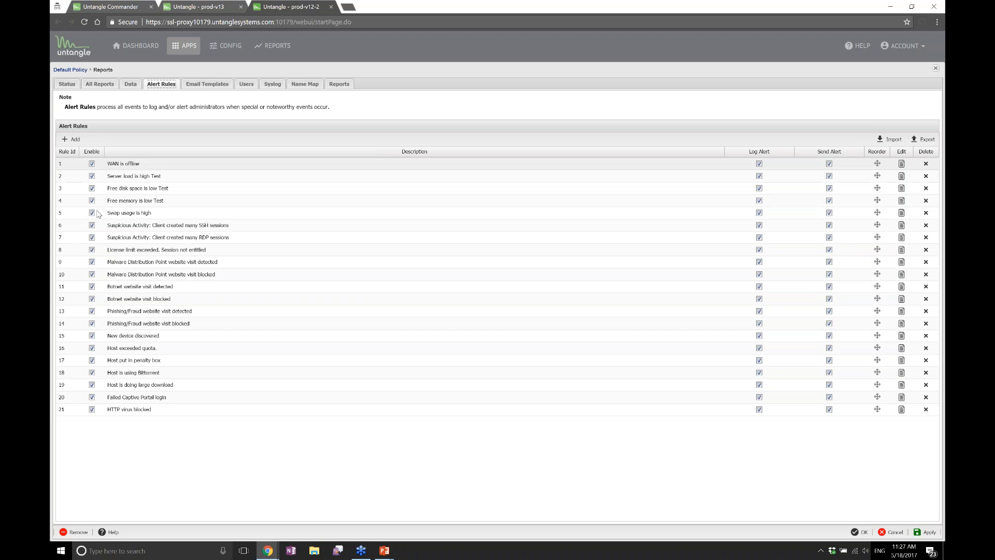
click(119, 6)
click(381, 318)
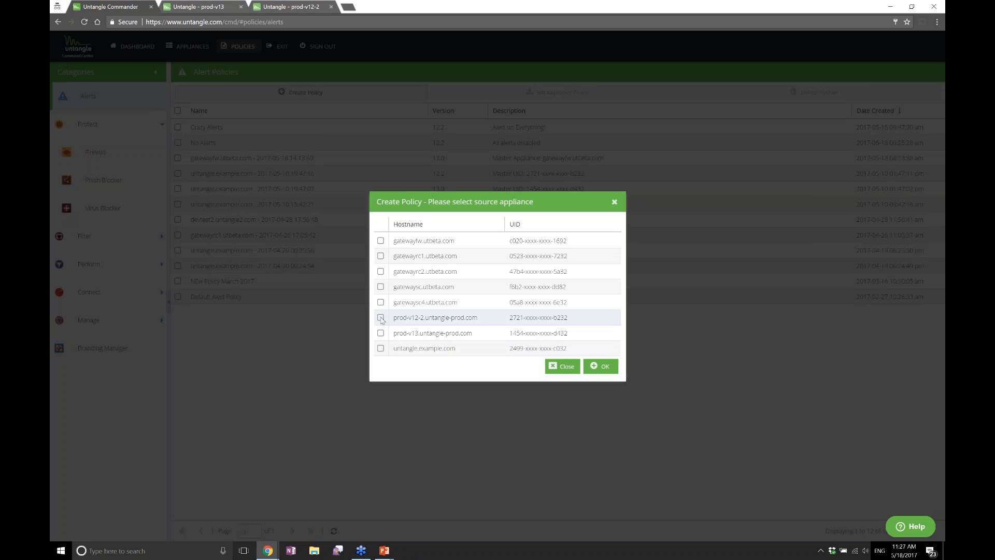
click(601, 367)
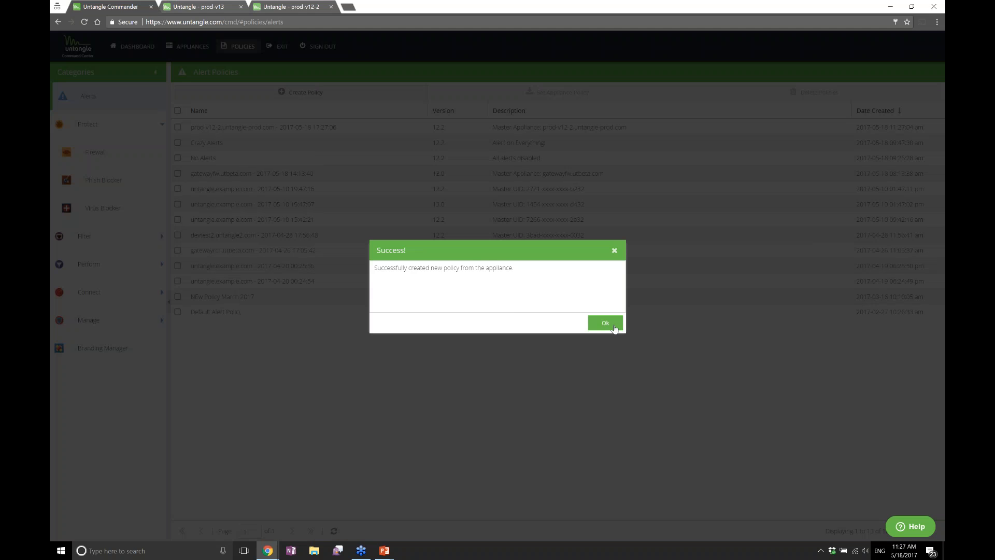
click(605, 323)
- Rename the new prod-v12-2 alert policy as "All alerts enabled" with the description "v12 configuration", and select it
click(390, 127)
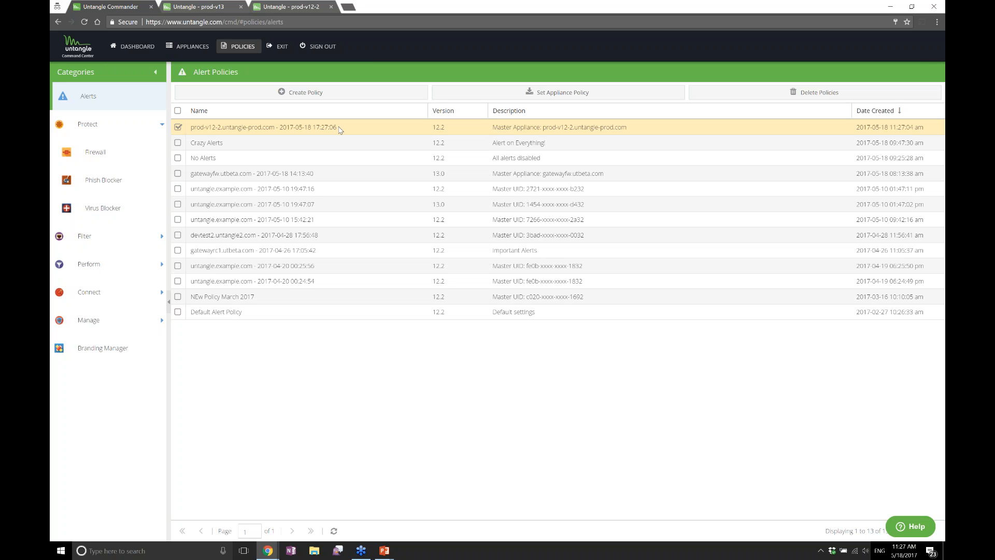
double_click(369, 125)
triple_click(369, 126)
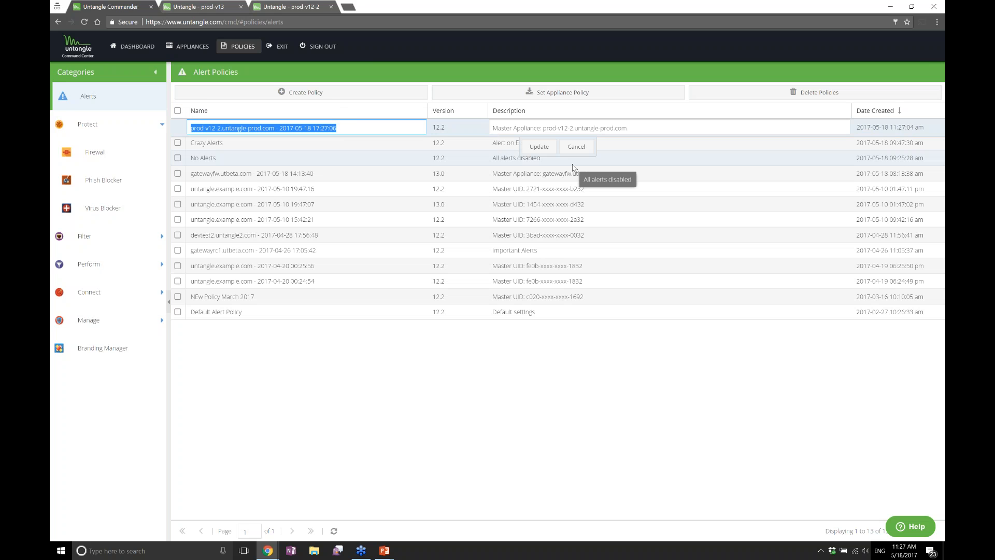
text(All alerts enabled)
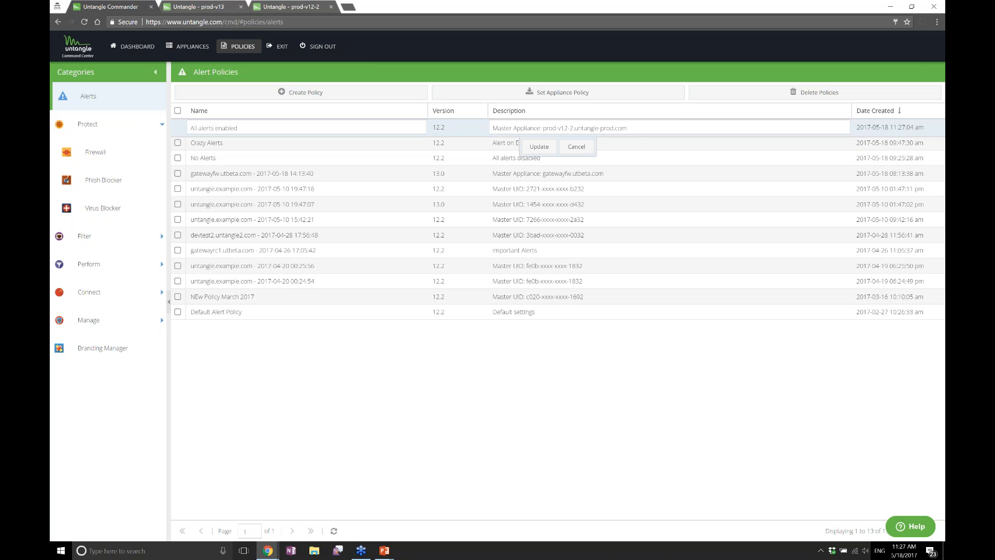
drag(661, 127, 541, 127)
drag(456, 121, 455, 122)
text(v12)
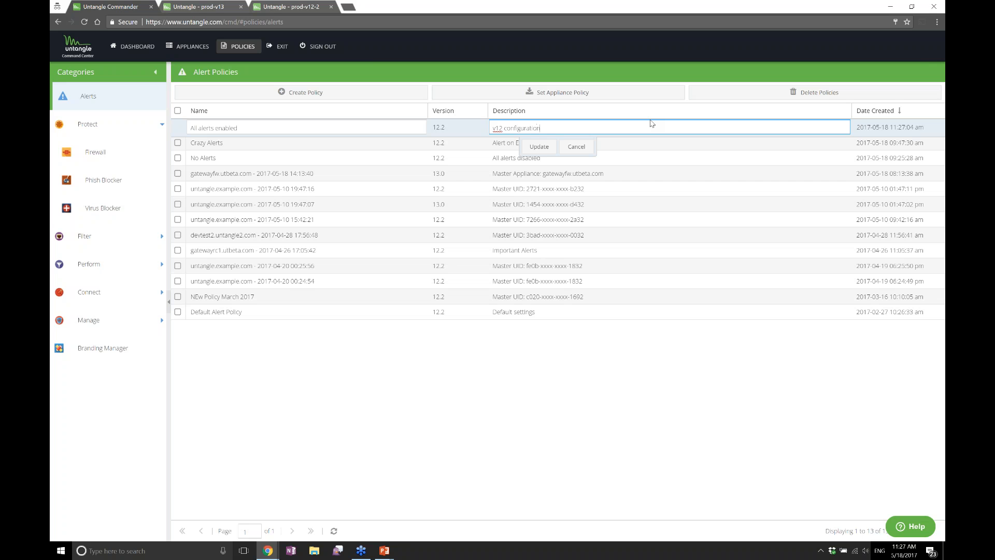
text( configuration)
key(Return)
key(Return)
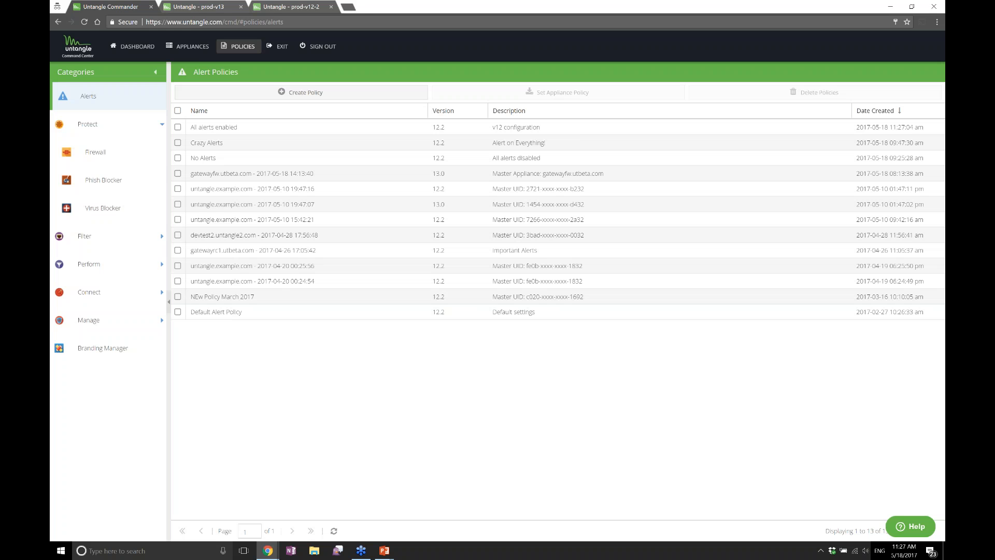
click(452, 127)
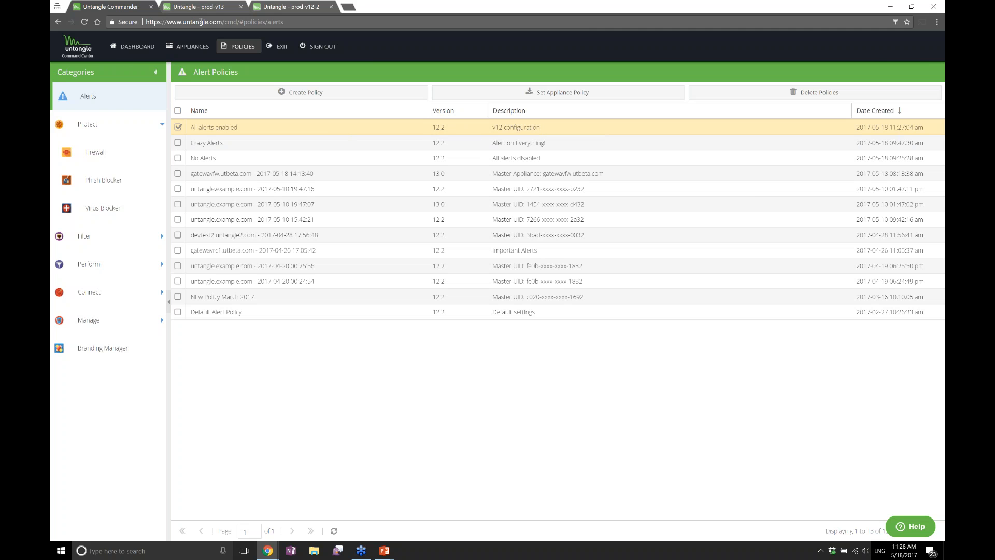
- In prod-v12-2's Reports app, disable alert rules 9 to 21, apply the change, and return to the Default Policy apps
click(284, 6)
click(92, 409)
click(91, 397)
click(92, 384)
click(92, 372)
click(92, 360)
click(91, 348)
click(92, 335)
click(92, 323)
click(91, 311)
click(91, 299)
click(92, 286)
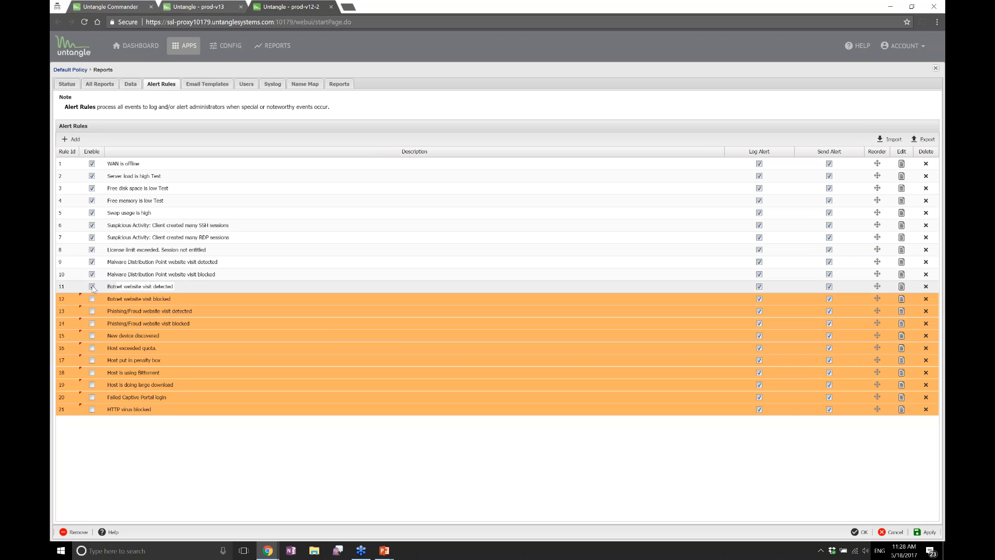
click(92, 275)
click(91, 261)
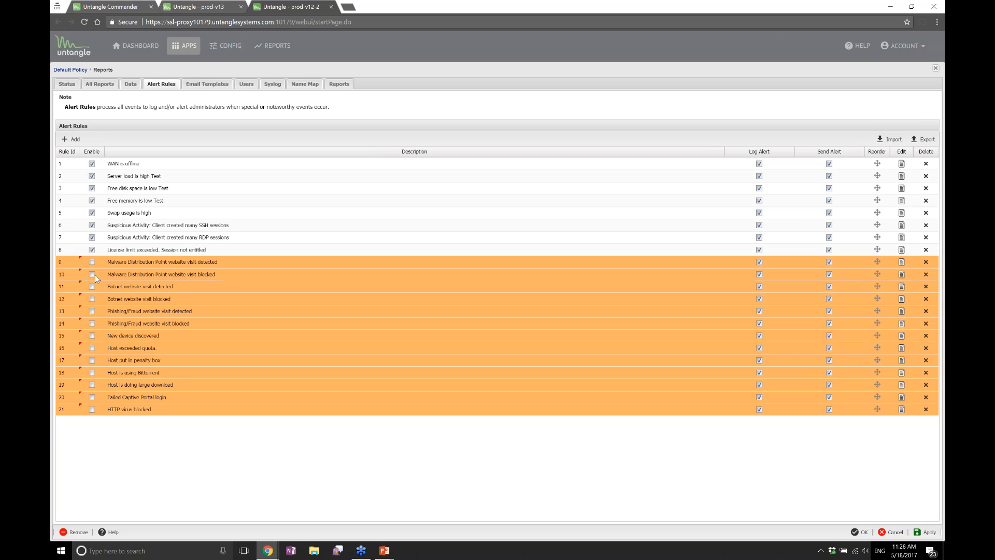
click(925, 531)
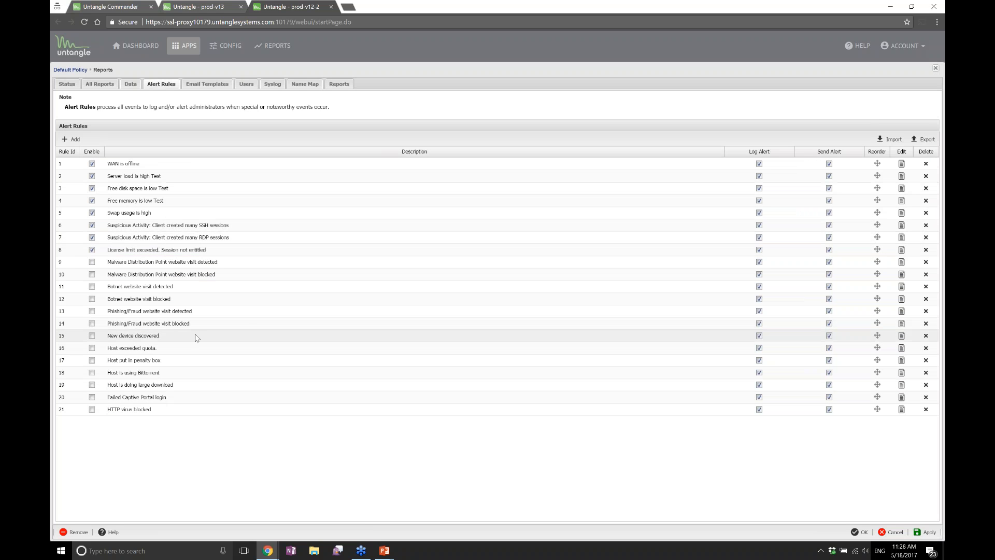
click(71, 70)
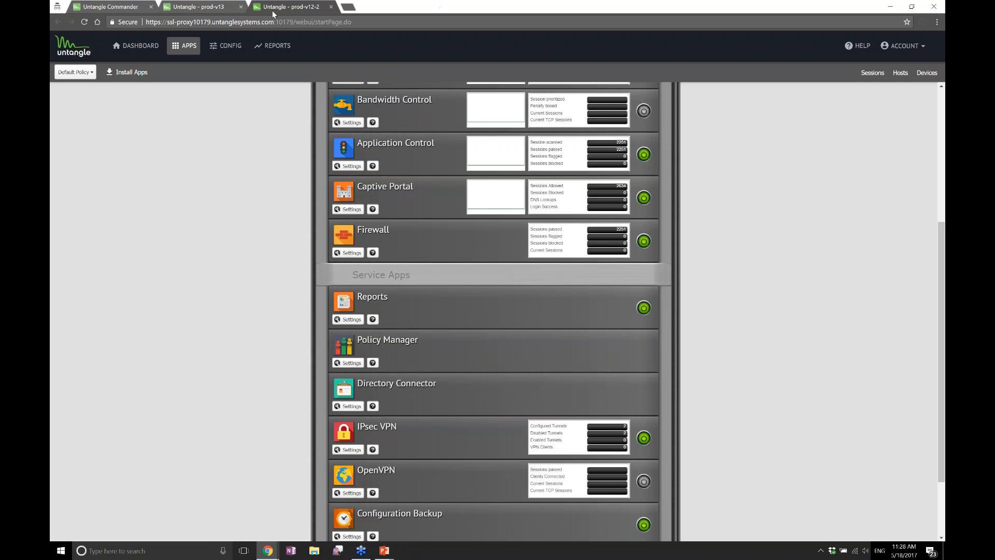
- In Command Center, try to push the All alerts enabled policy to the prod-v12-2.untangle-prod.com appliance
click(130, 8)
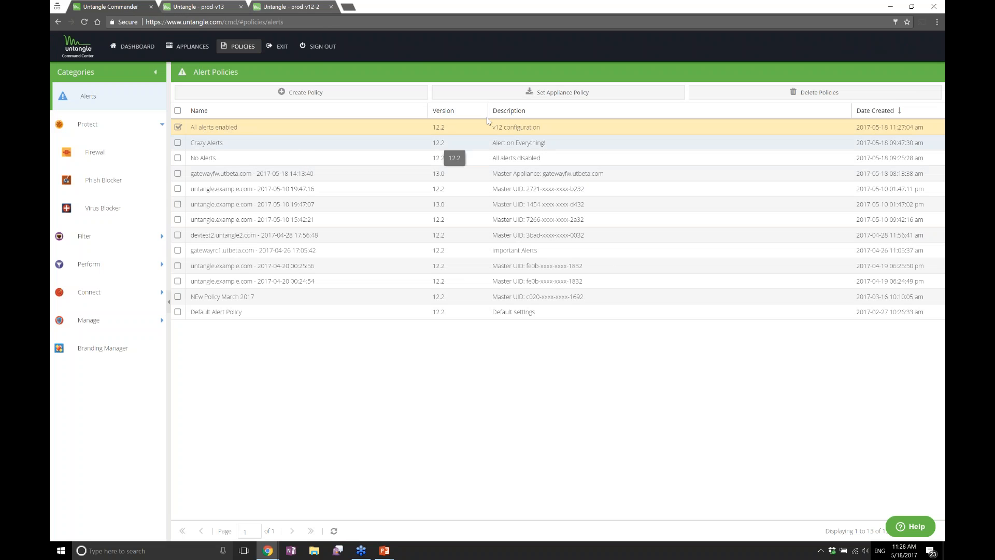
click(563, 96)
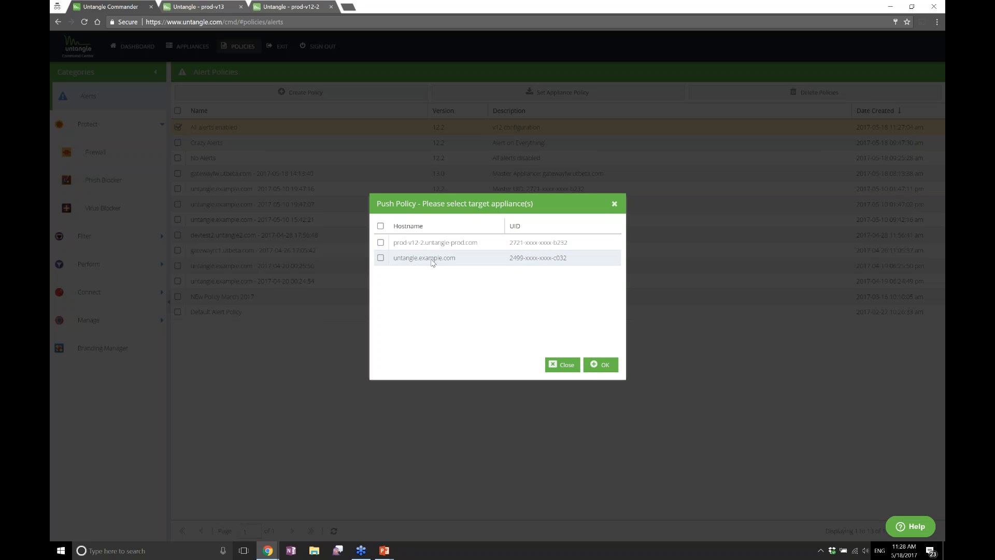
click(381, 243)
click(608, 365)
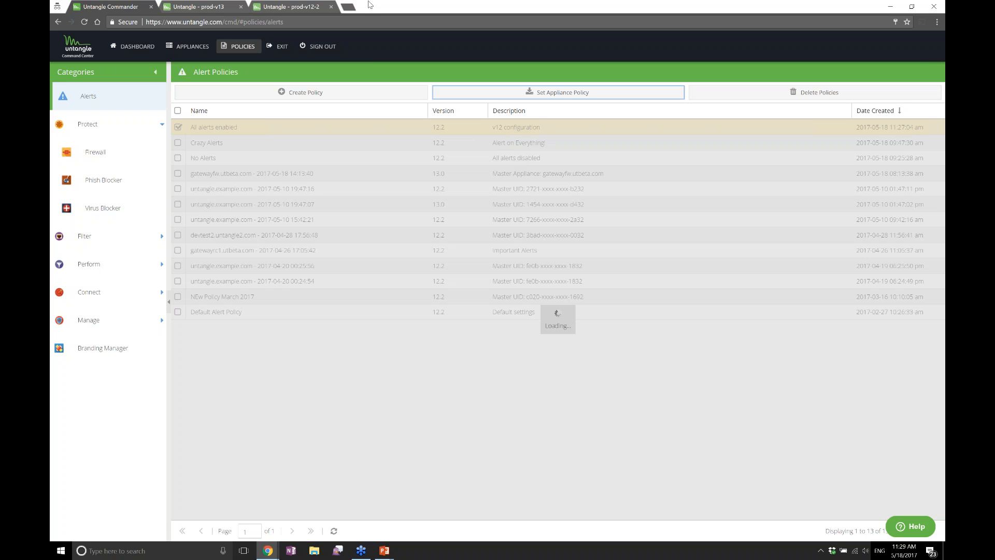
- Check the alert rules in prod-v12-2's Reports app against the pushed policy, and dismiss the push dialog in Command Center
click(290, 7)
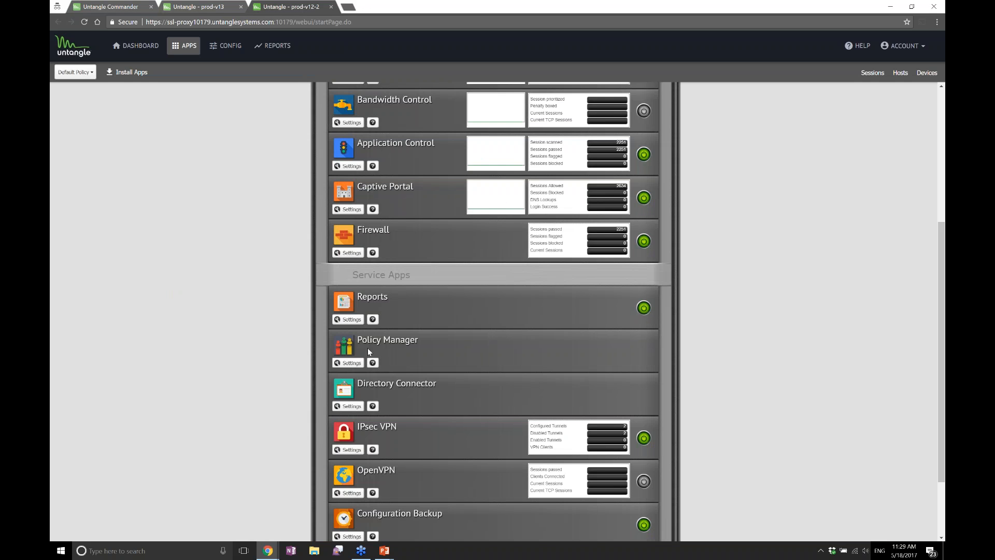
click(348, 319)
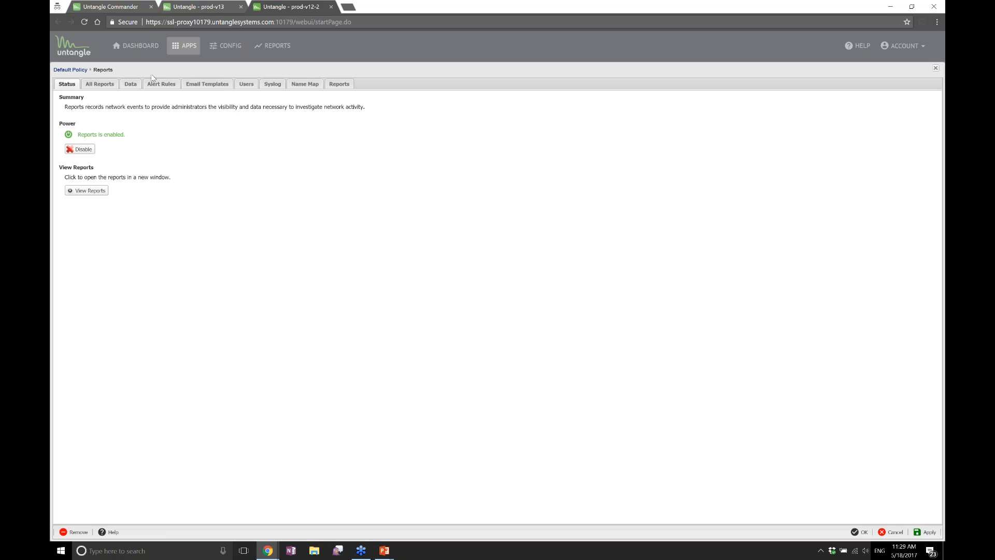
click(164, 88)
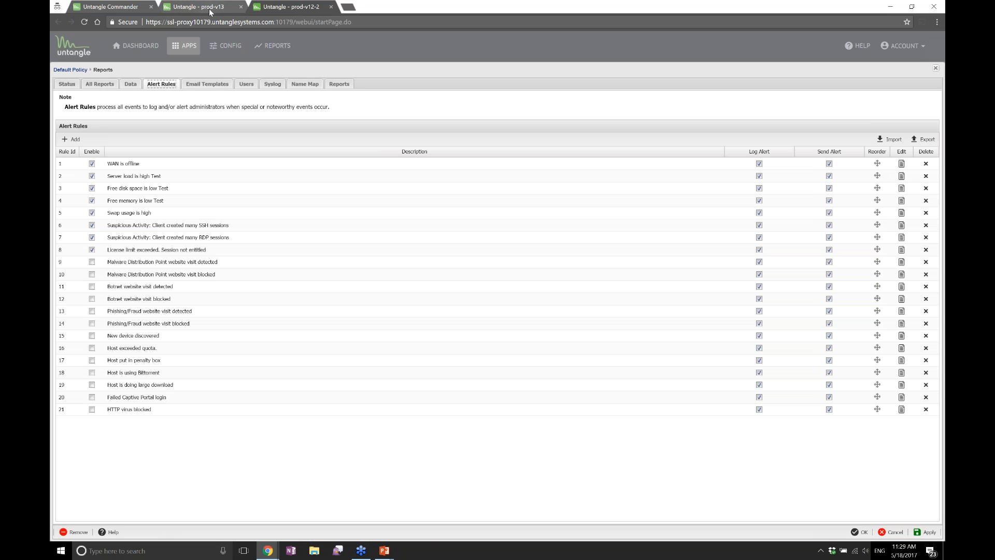
click(106, 7)
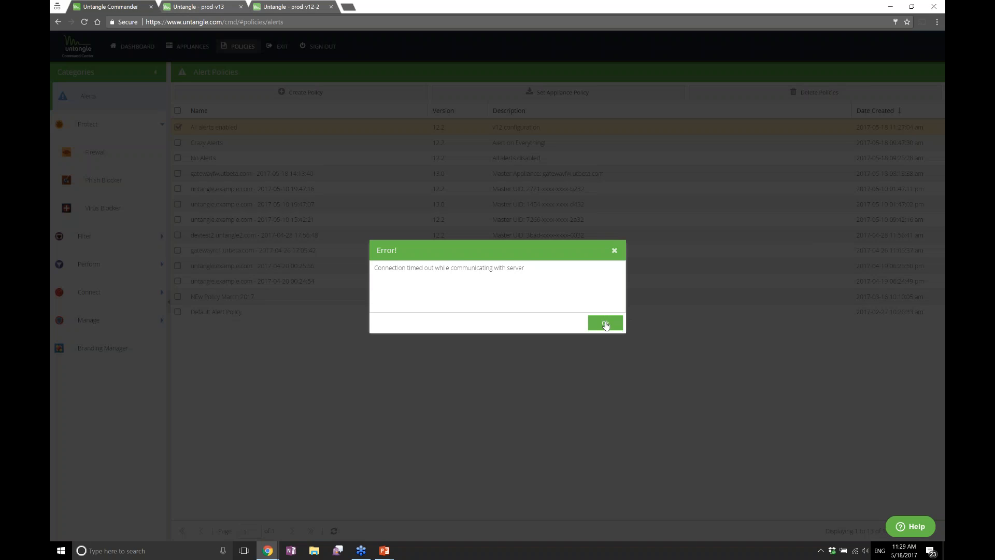
click(605, 325)
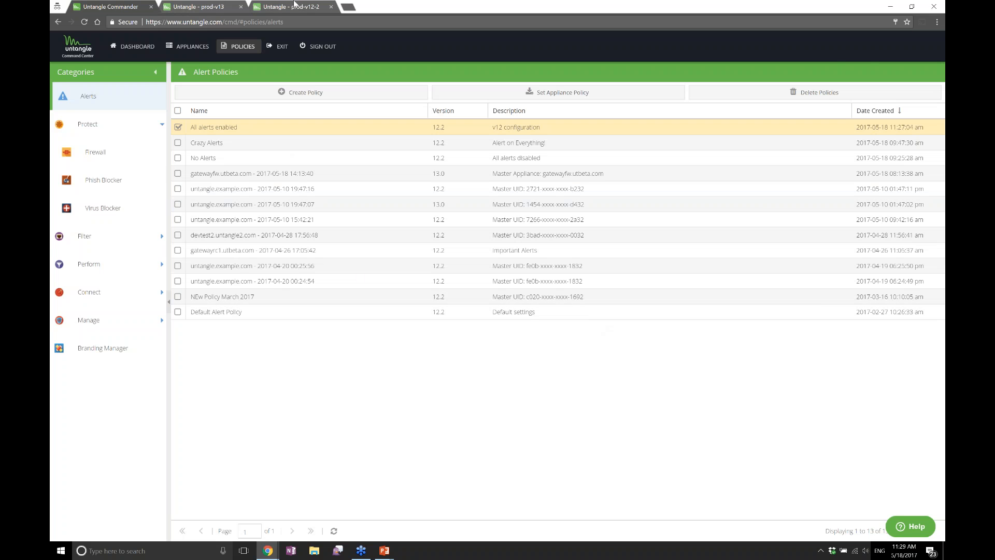
click(294, 5)
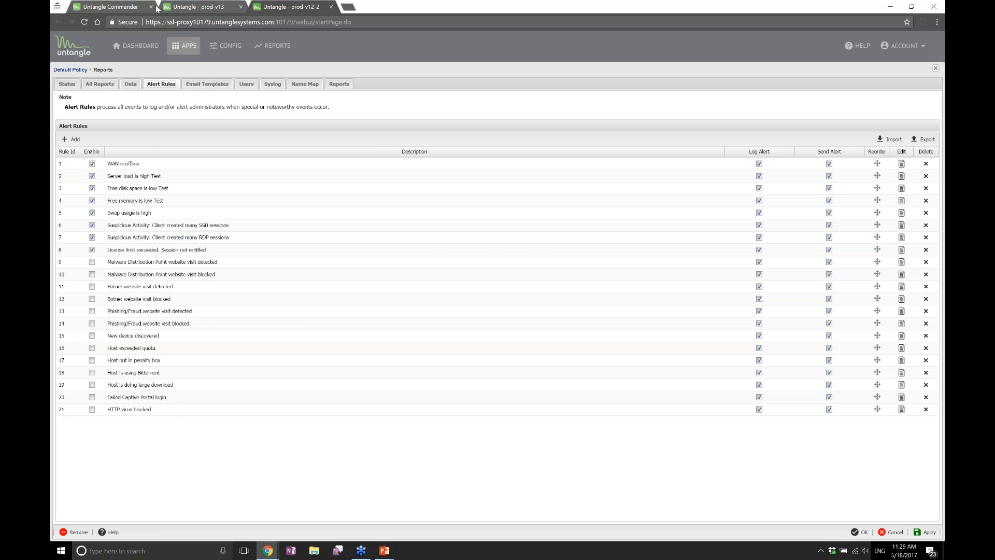
click(116, 8)
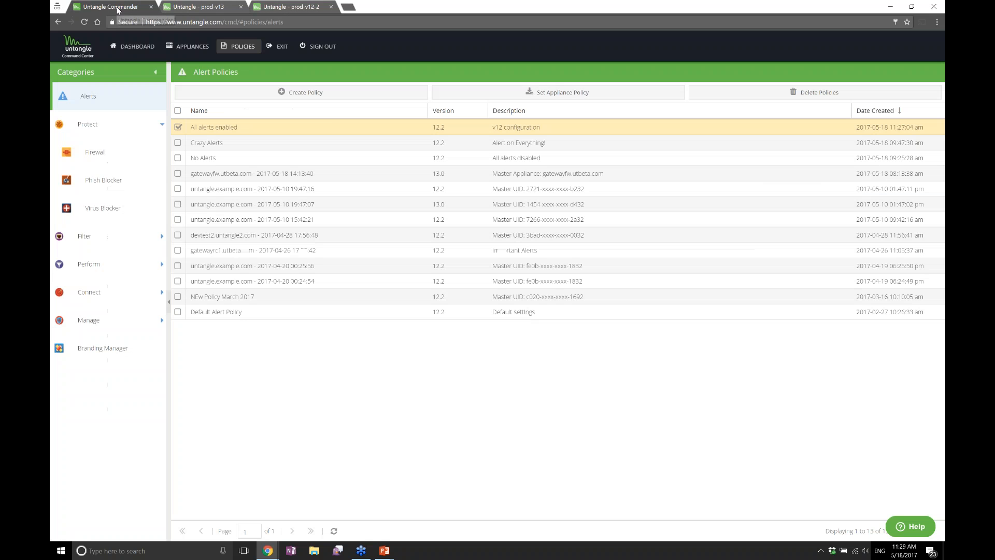
- Push the selected All alerts enabled policy to prod-v12-2.untangle-prod.com again and close the result dialog
click(533, 96)
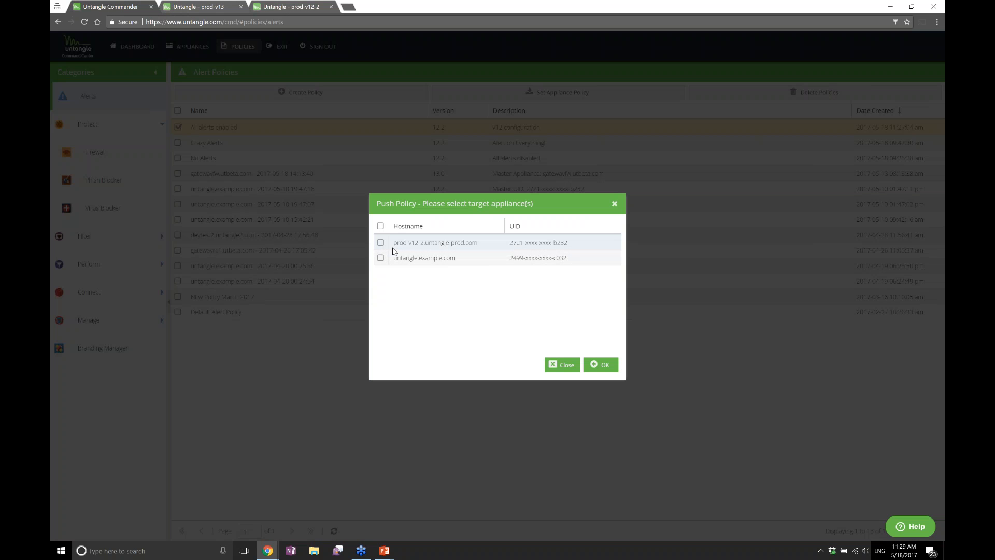
click(604, 365)
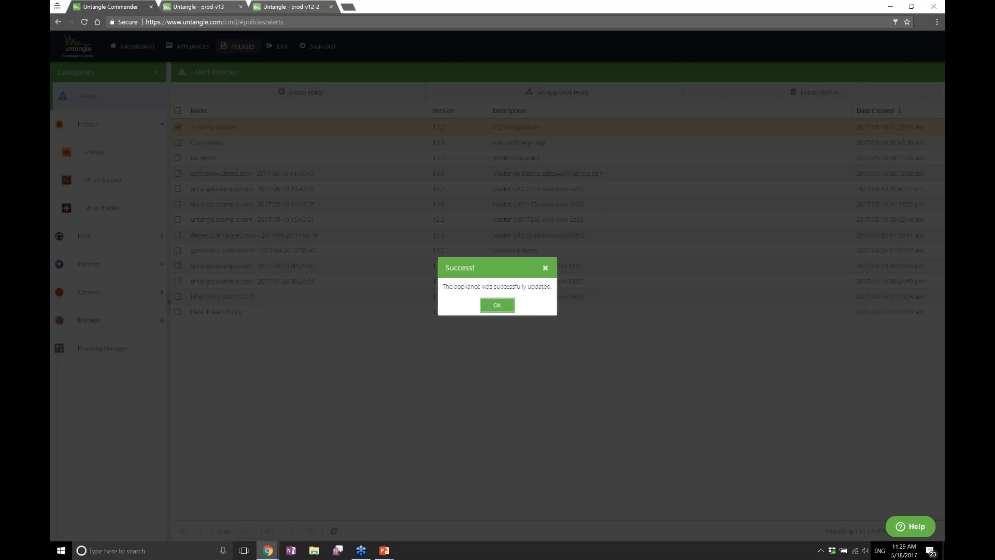
click(496, 305)
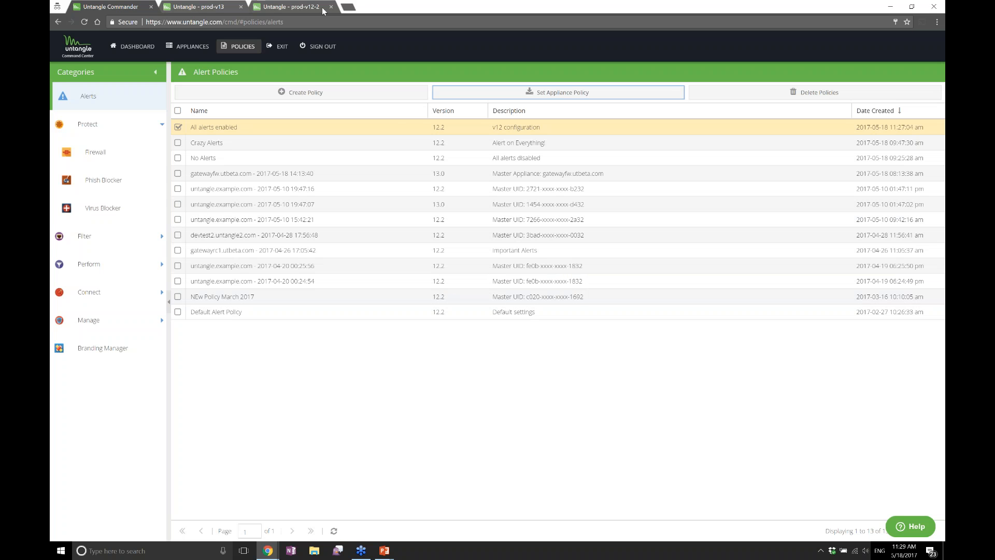
- Reopen the Reports app settings on prod-v12-2 and check which alert rules are enabled
click(284, 7)
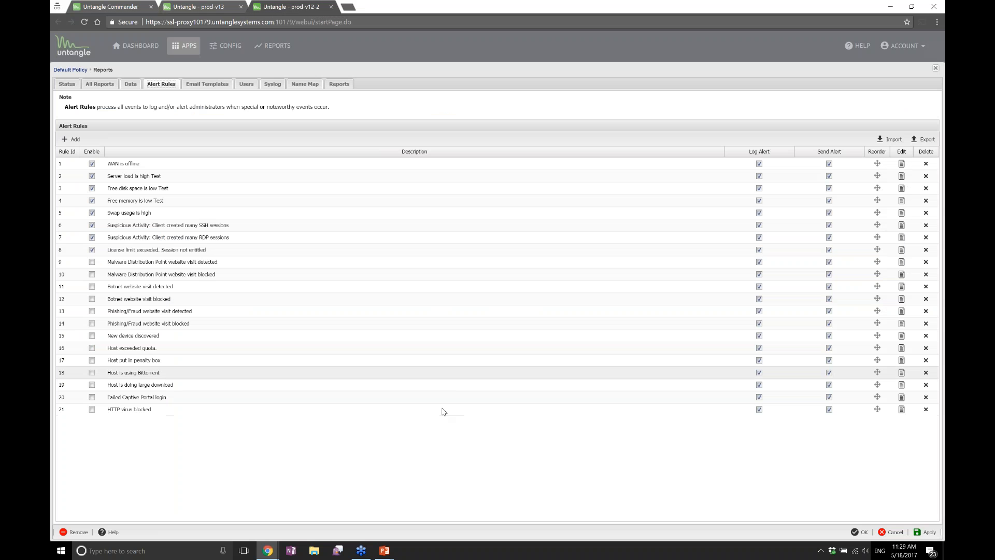
click(78, 70)
click(351, 319)
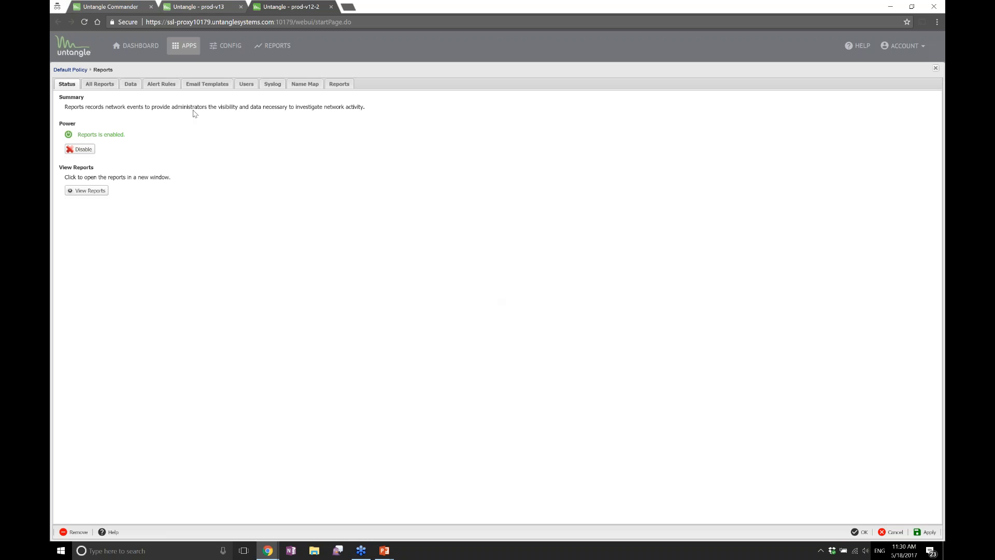
click(157, 83)
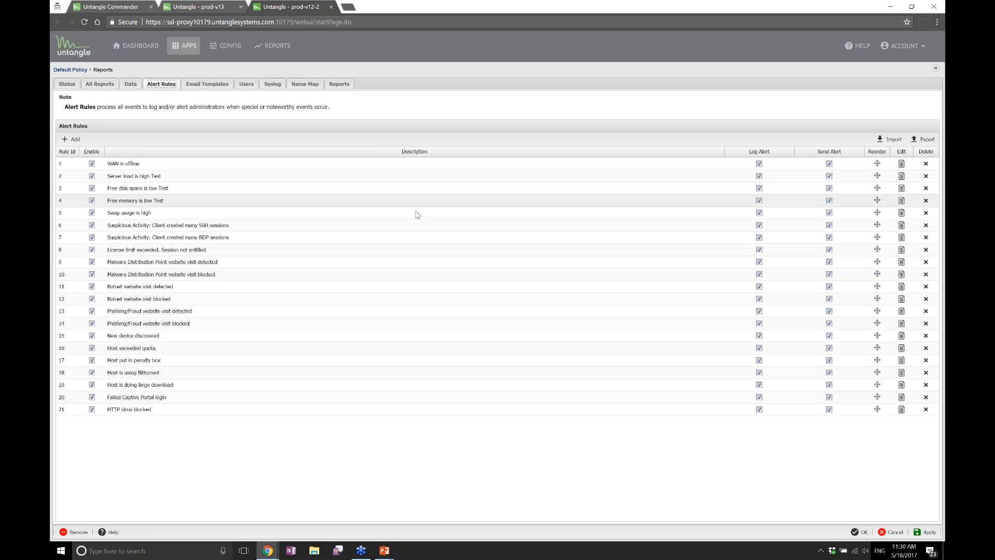
- Return to Command Center and view its dashboard
click(122, 7)
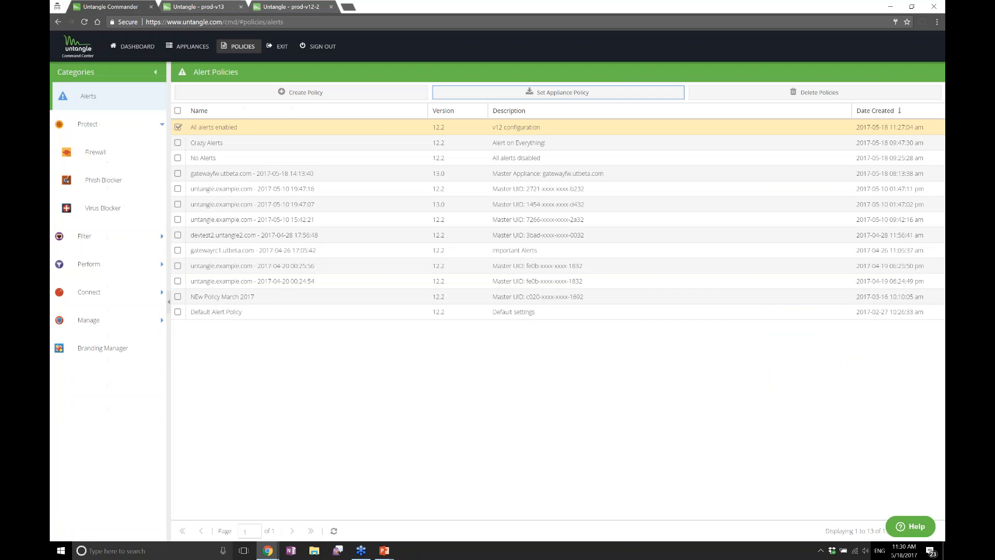
click(137, 47)
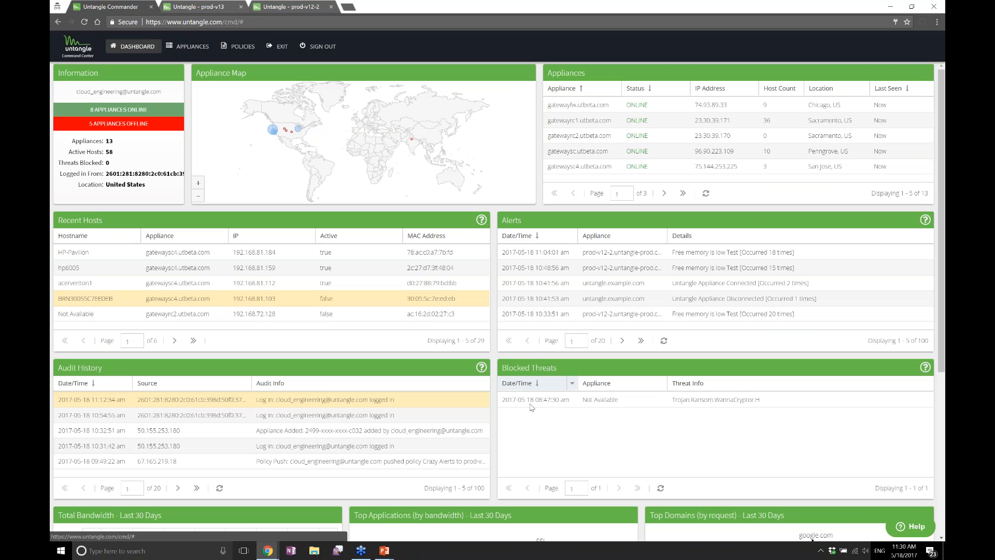
- Refresh the dashboard's Audit History to review recent events, and open the Virus Blocker policies list
click(220, 489)
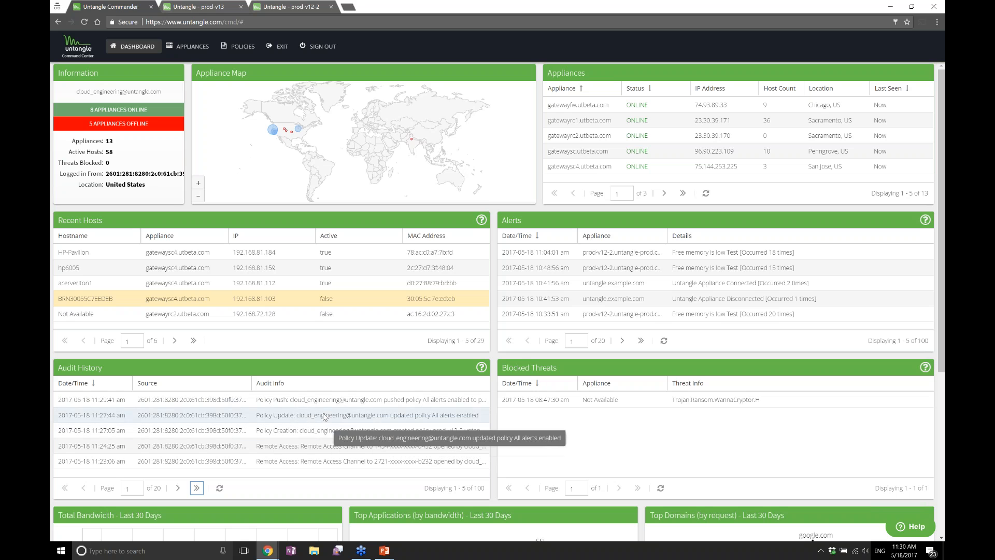
click(240, 46)
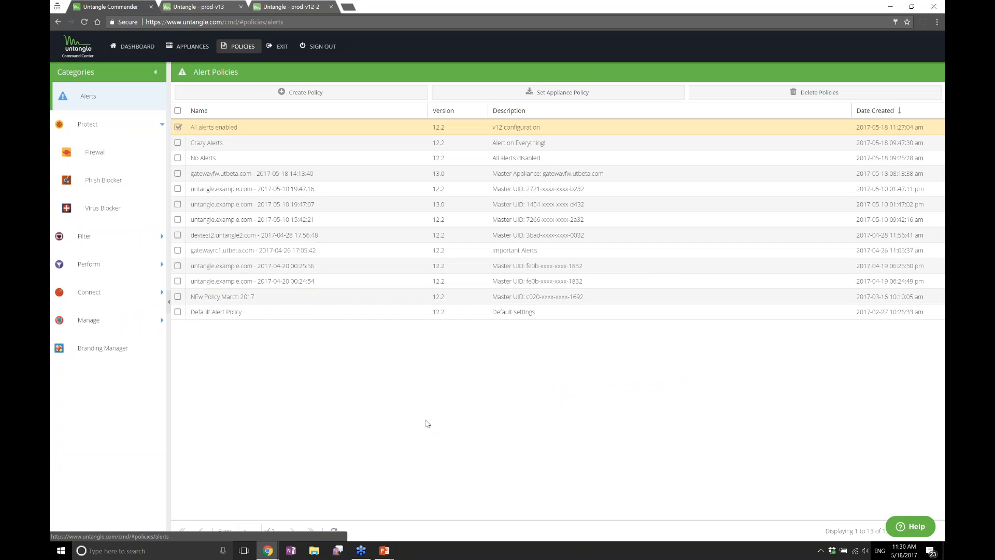
click(162, 237)
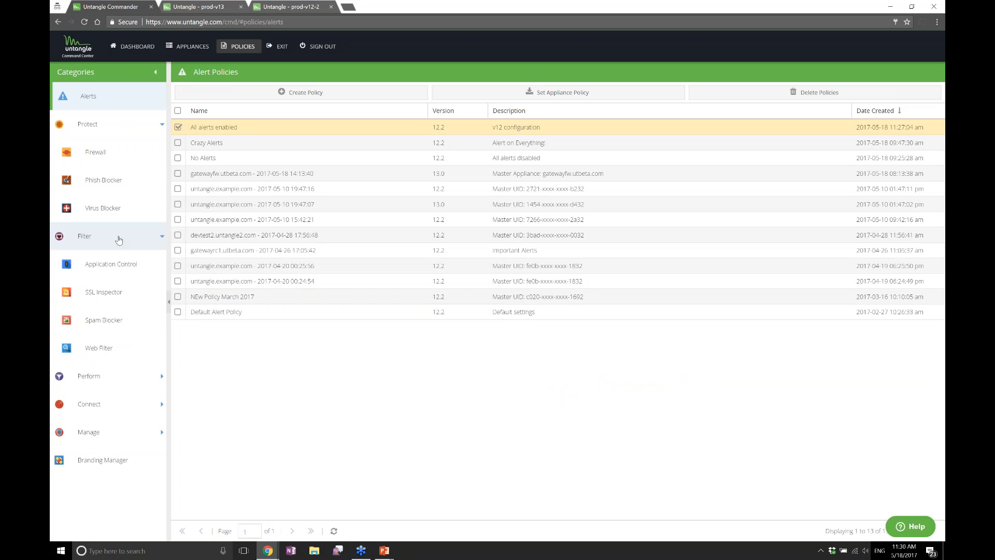
click(110, 211)
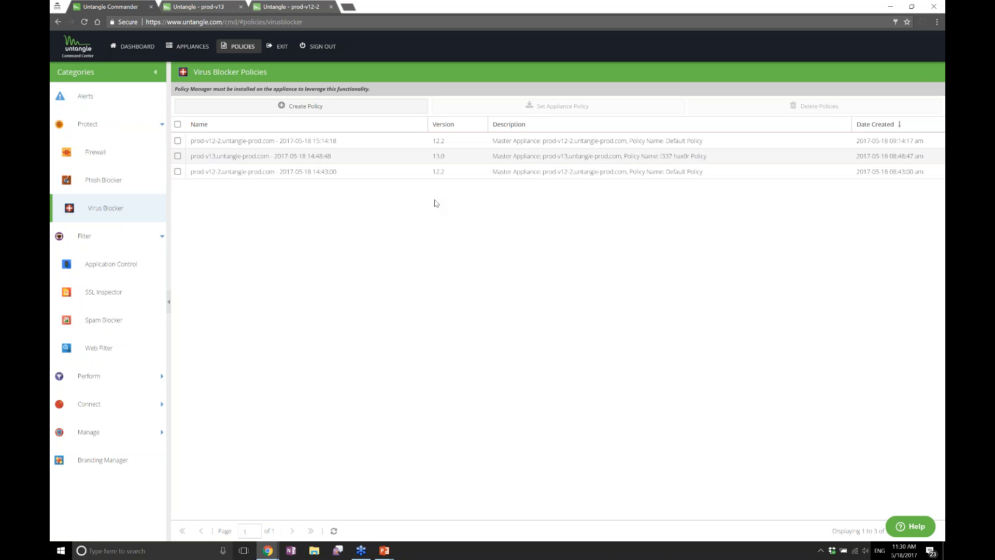
- Switch to prod-v12-2, leave the Reports app and open Virus Blocker's advanced file extension settings
click(283, 12)
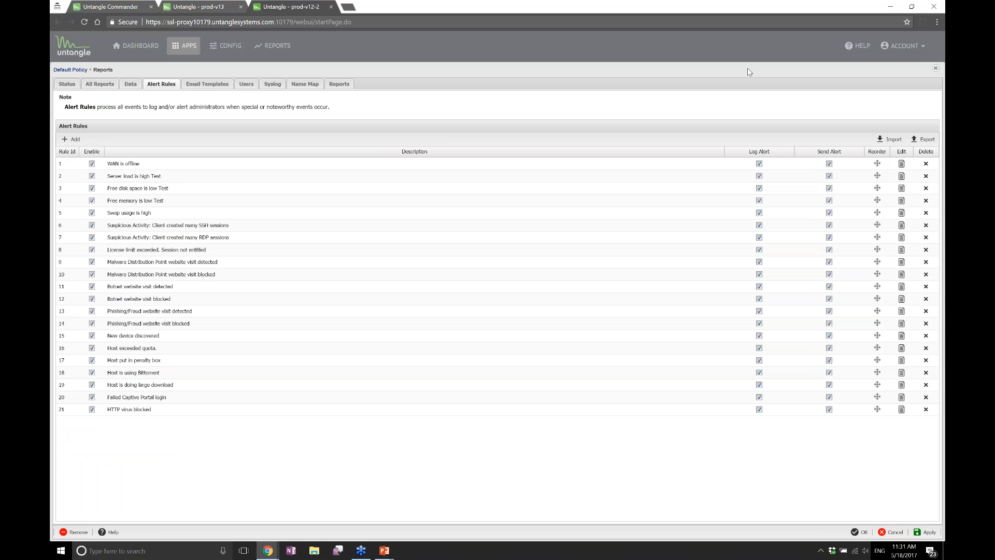
click(62, 70)
scroll(93, 81, up, 5)
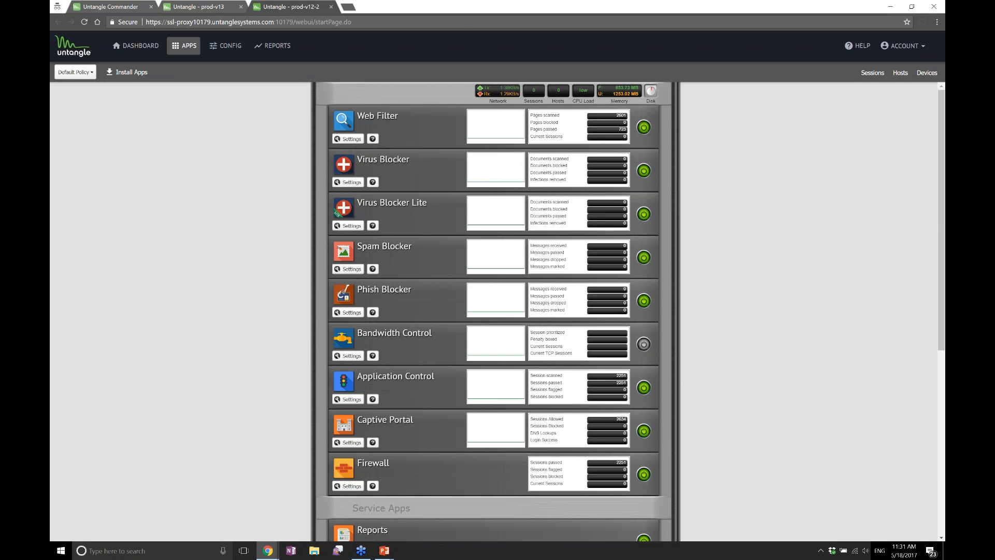
click(348, 182)
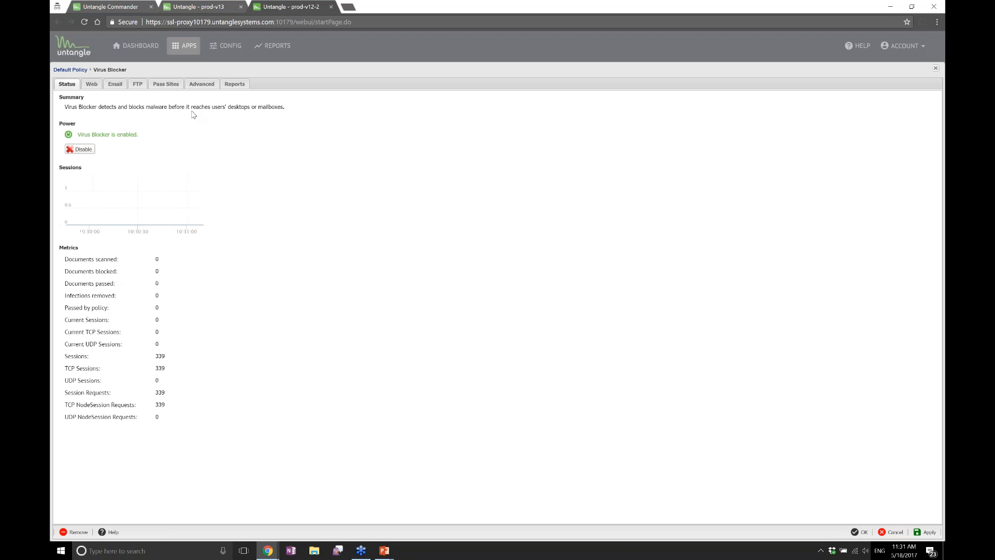
click(198, 85)
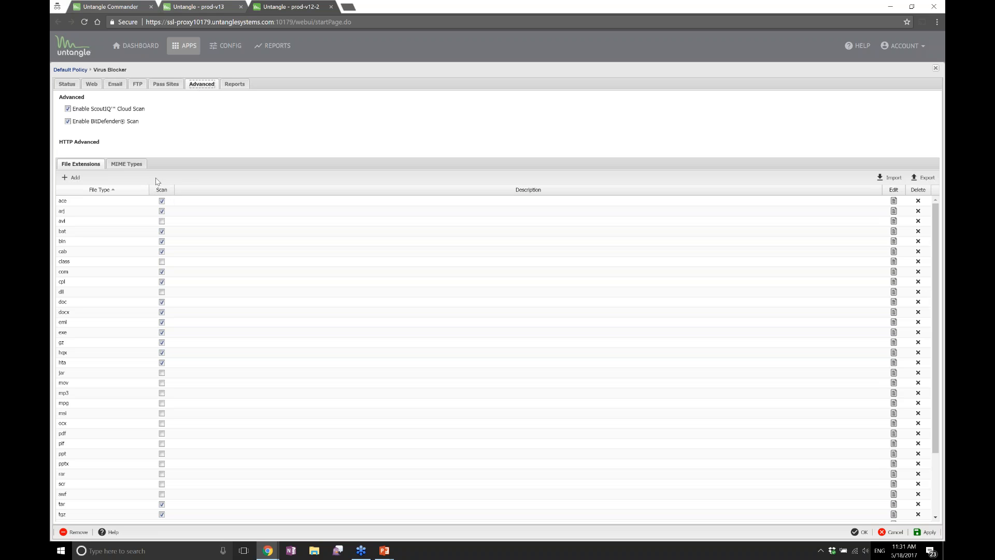
- Turn off scanning for every file extension except exe in prod-v12-2's Virus Blocker and apply the change
scroll(176, 474, down, 2)
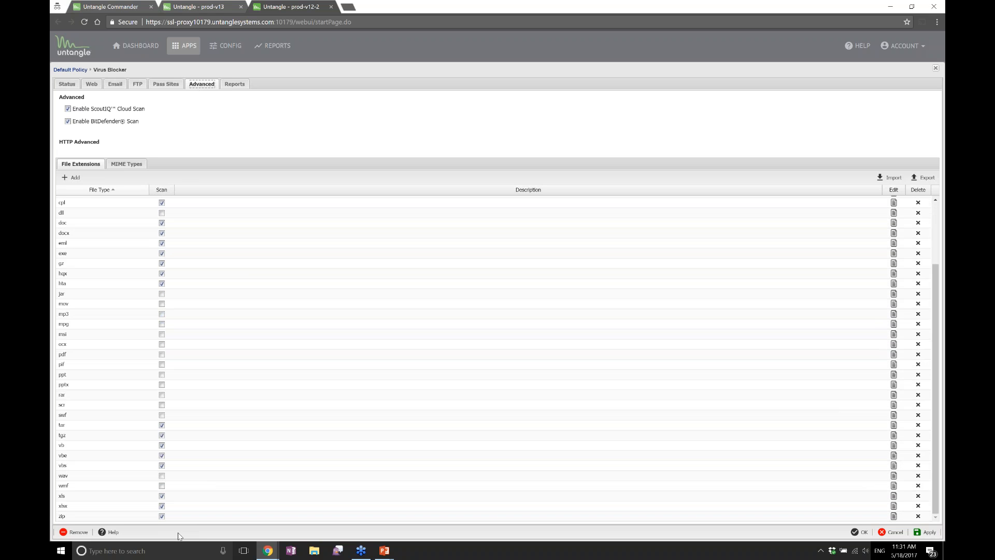
click(162, 516)
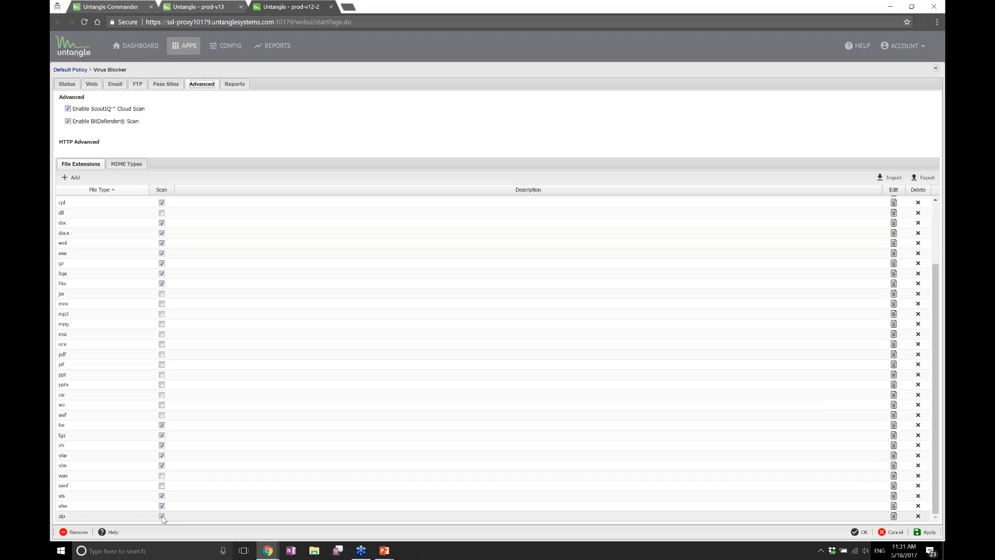
click(162, 506)
click(162, 495)
click(162, 465)
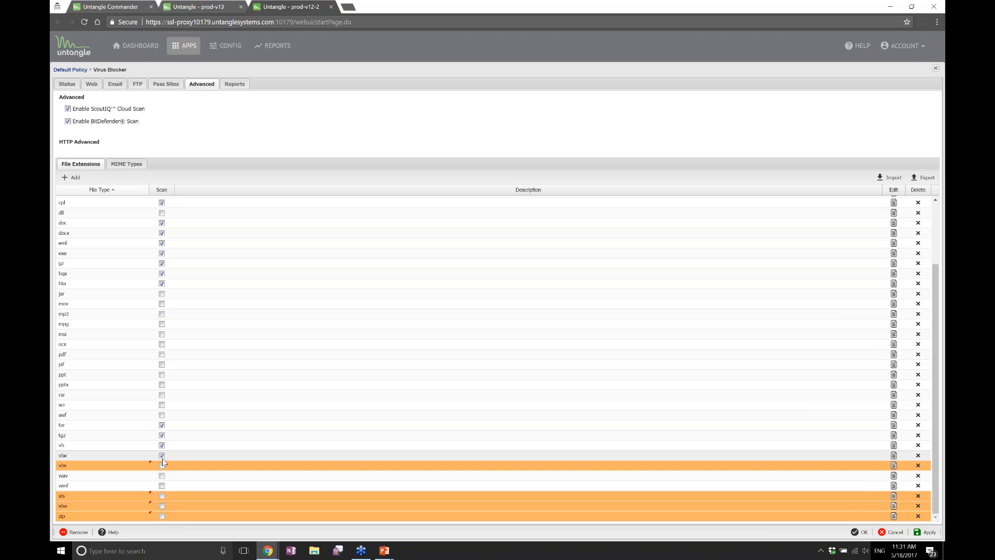
click(161, 457)
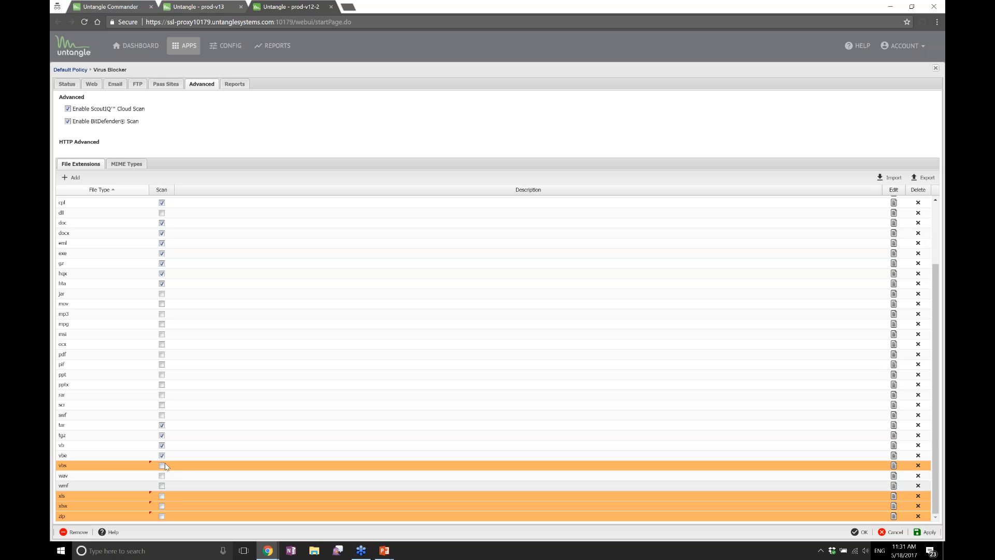
click(162, 445)
click(161, 435)
click(162, 425)
scroll(150, 440, up, 2)
click(162, 362)
click(161, 353)
click(161, 341)
click(162, 332)
click(162, 332)
click(162, 321)
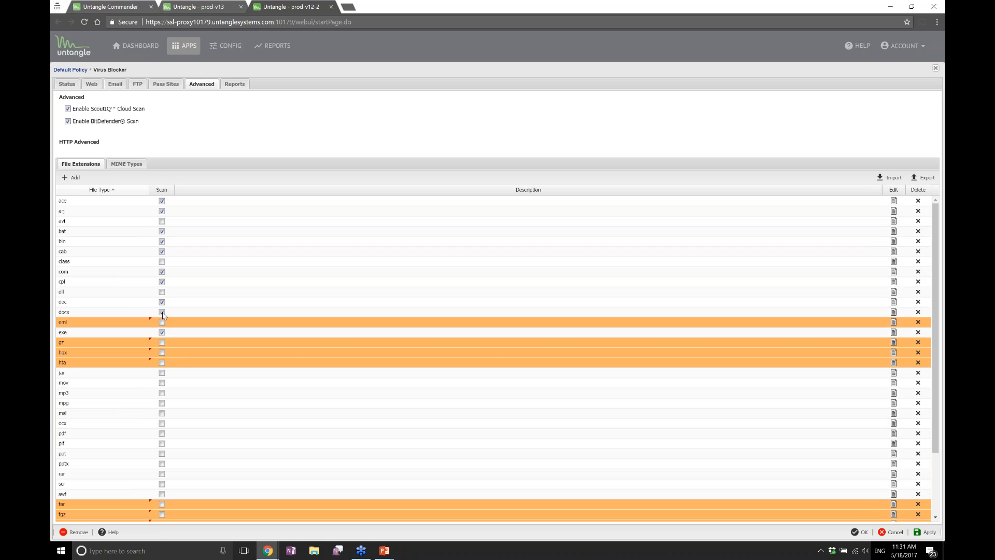
click(162, 311)
click(162, 301)
click(162, 281)
click(162, 271)
click(161, 251)
click(162, 241)
click(161, 231)
click(162, 211)
click(162, 200)
scroll(232, 254, down, 3)
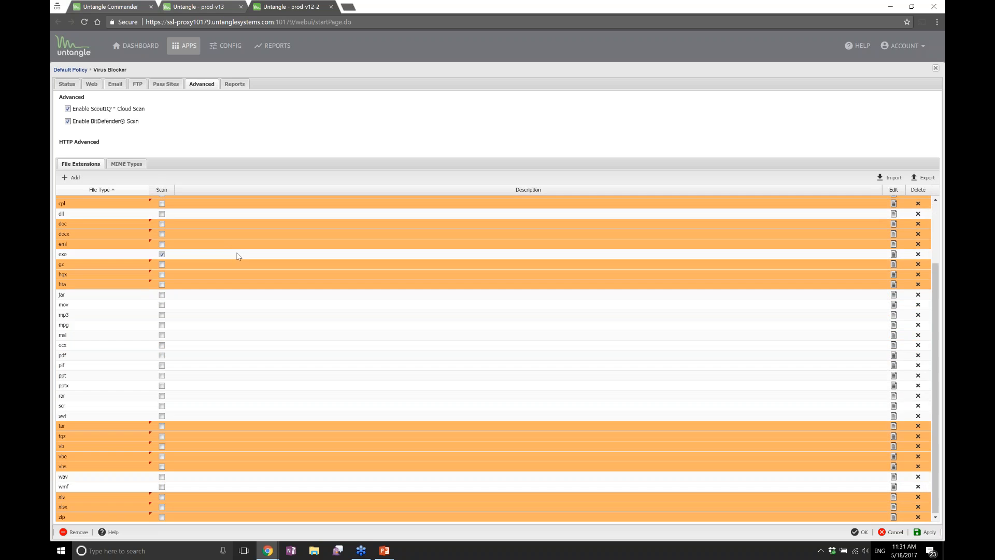
click(923, 532)
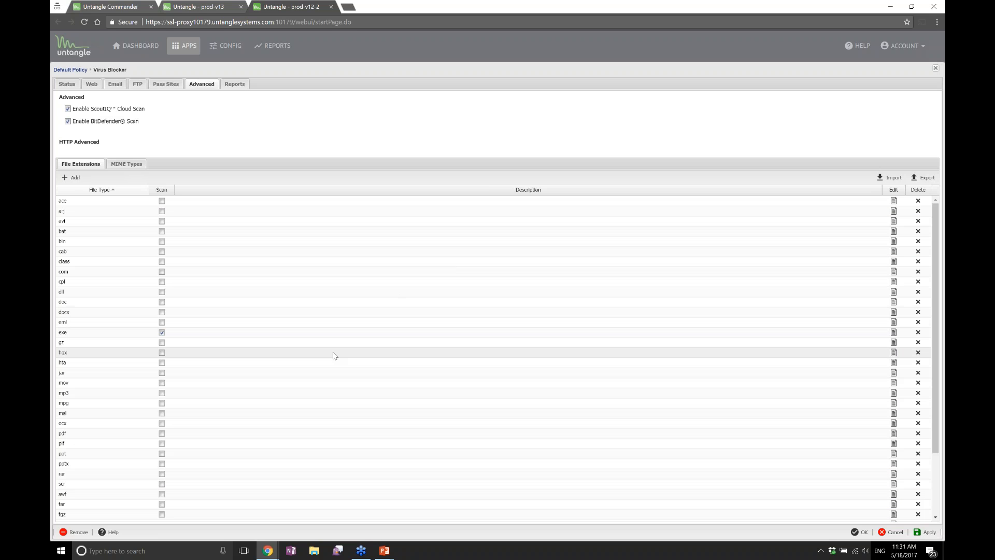
scroll(335, 355, down, 3)
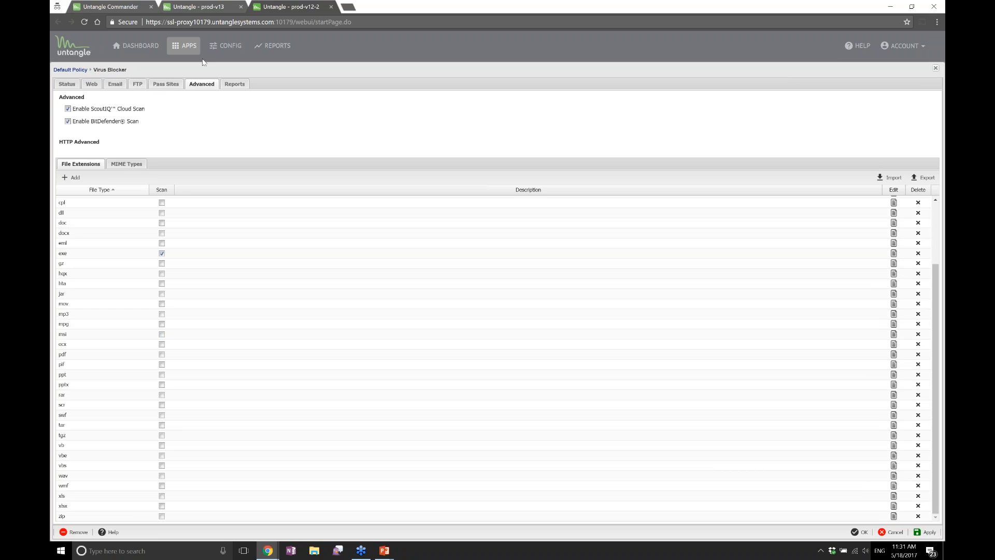
click(197, 6)
click(111, 6)
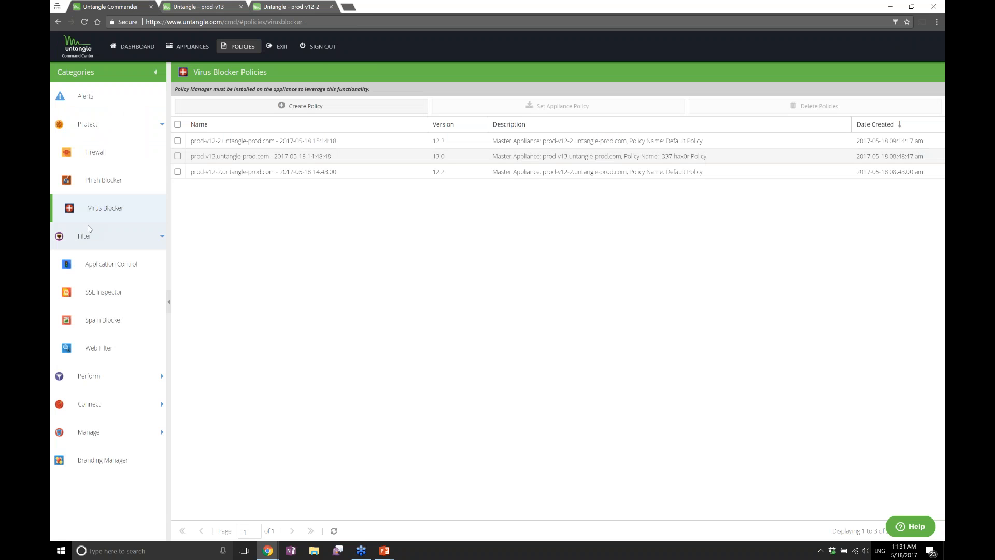
click(363, 115)
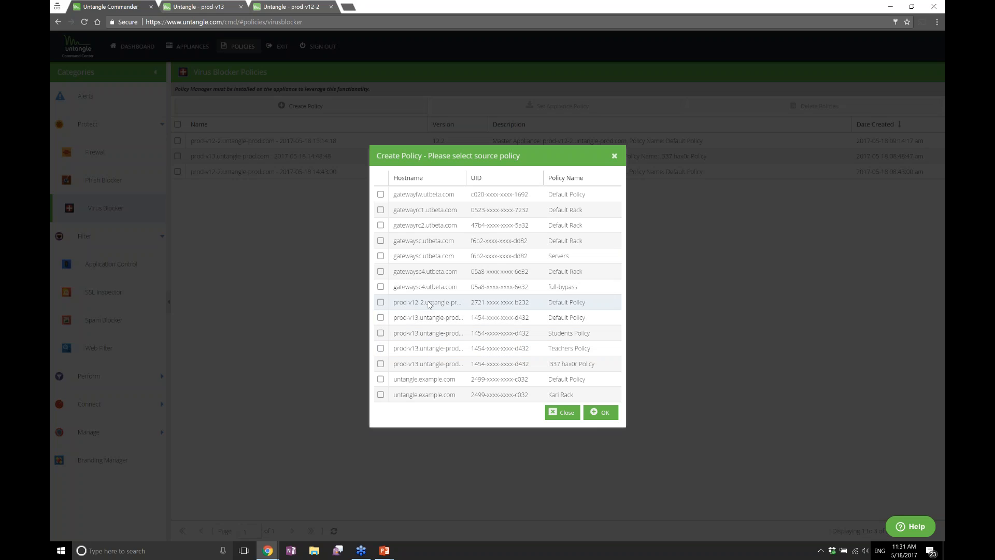
click(381, 303)
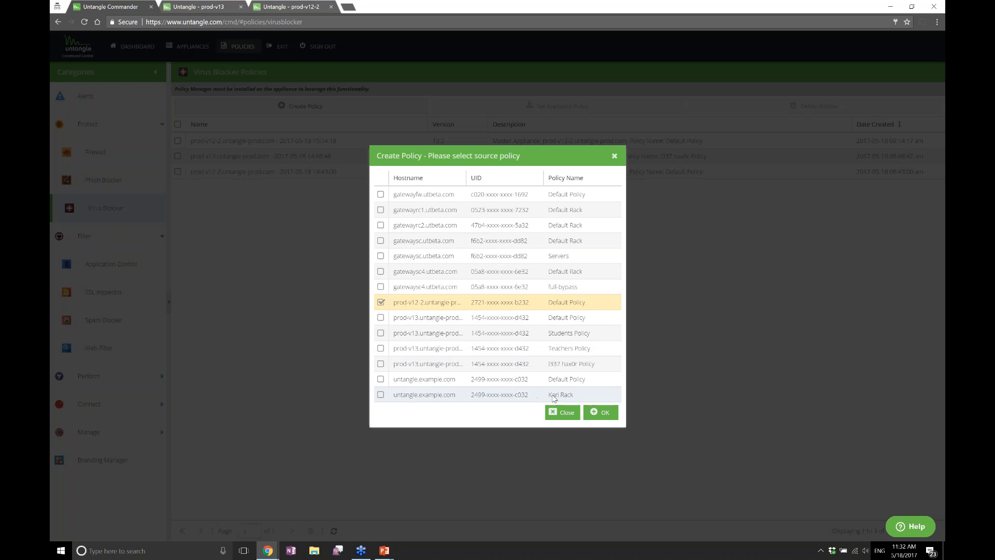
click(561, 412)
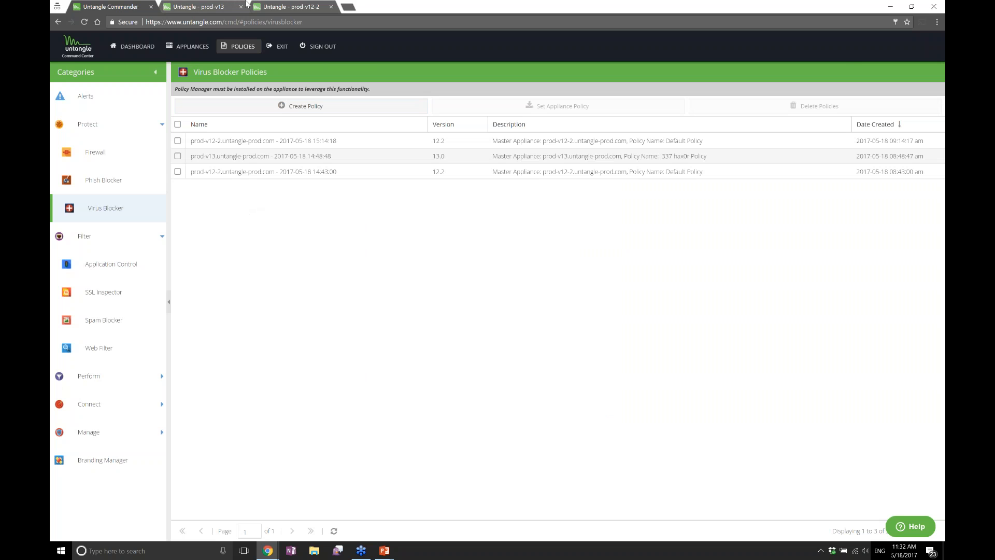
- Switch to prod-v13 and open the advanced file extension settings of the Default Policy's Virus Blocker app
click(243, 5)
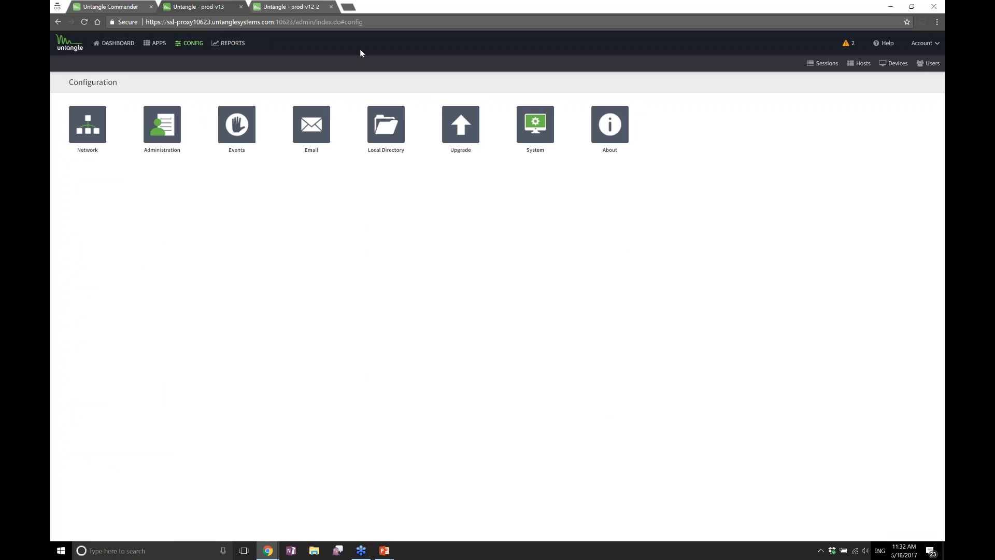
click(161, 46)
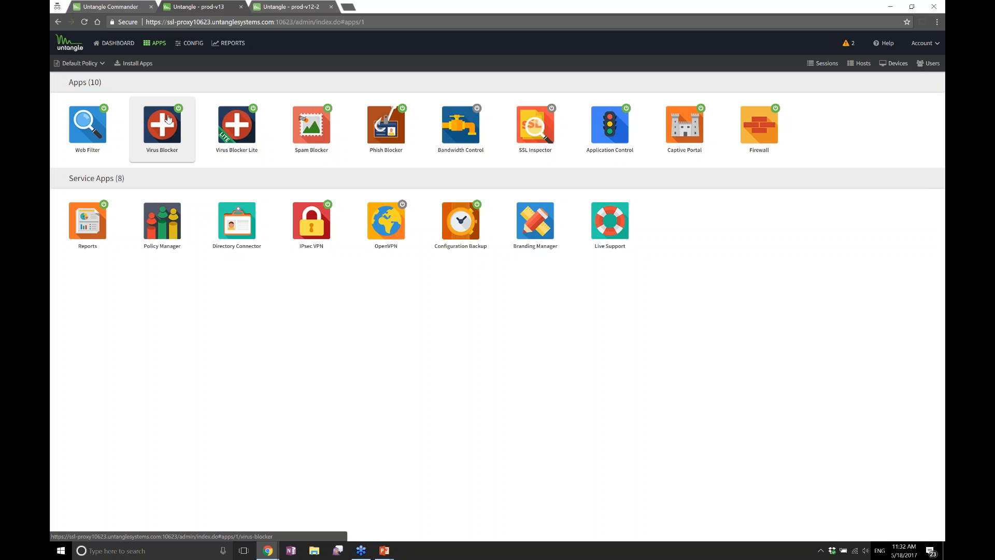
click(86, 62)
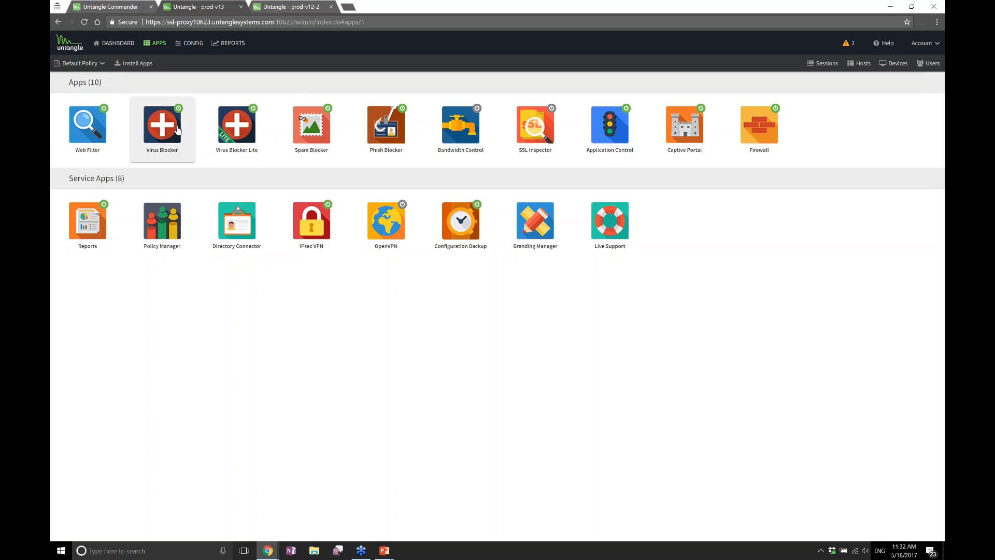
click(162, 126)
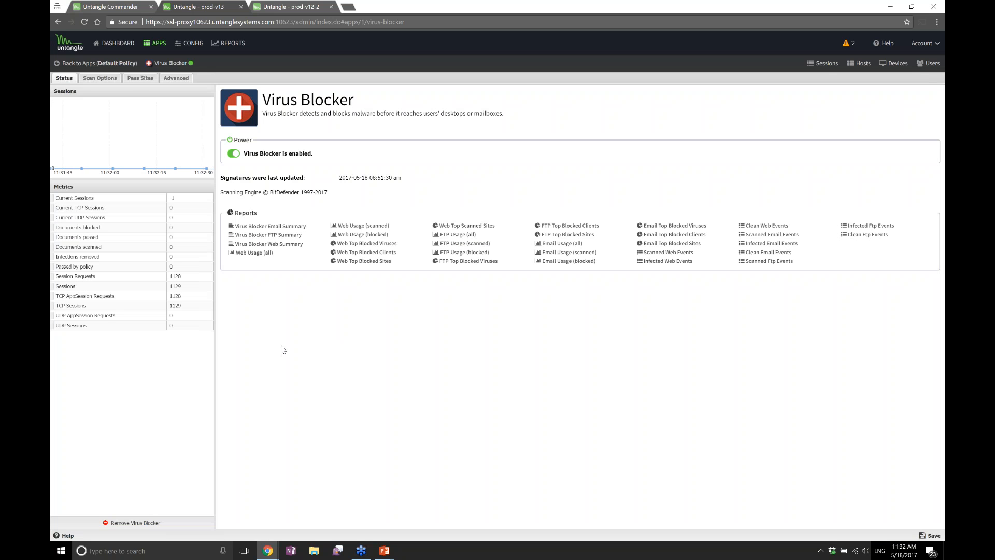
click(133, 80)
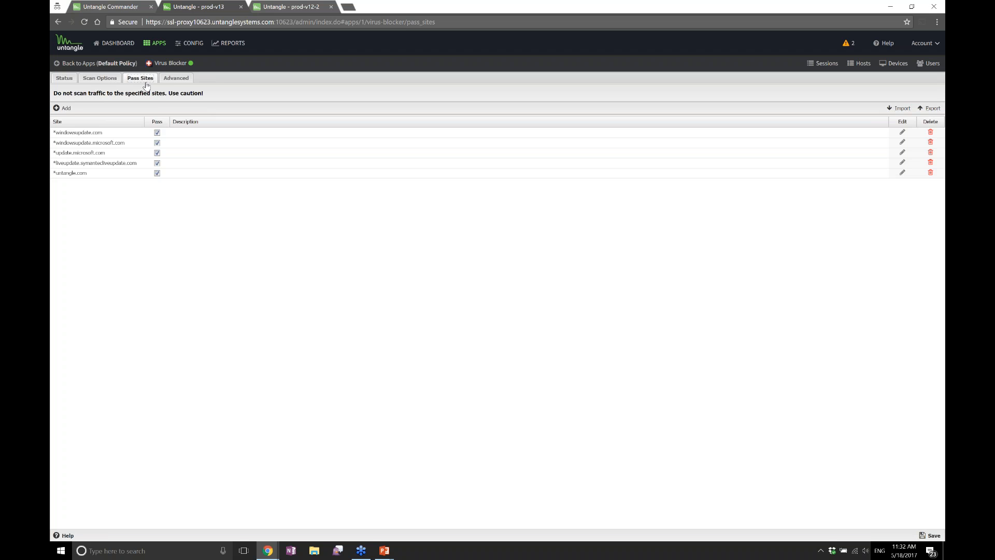
click(176, 79)
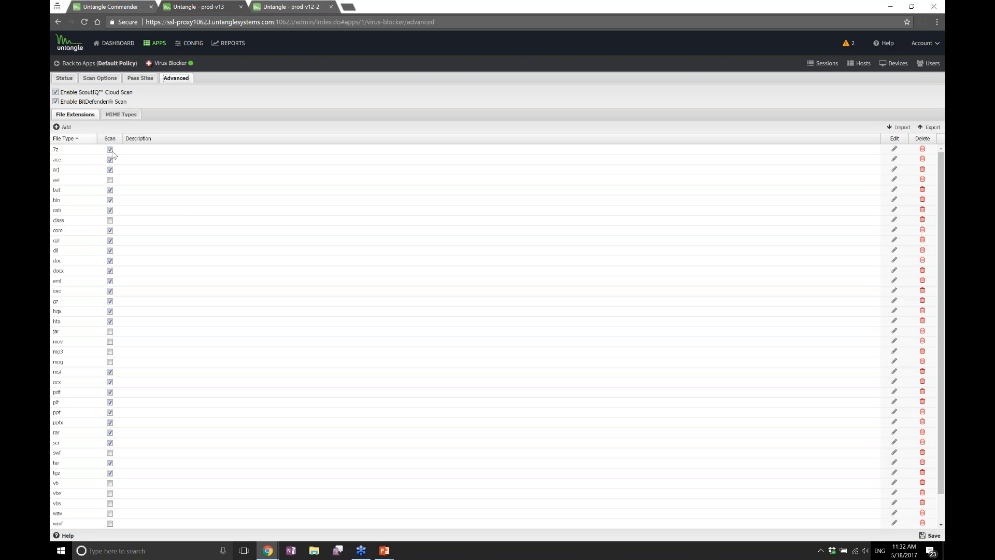
- Turn off scanning for every file extension except exe and zip in prod-v13's Virus Blocker and save the settings
scroll(115, 166, down, 2)
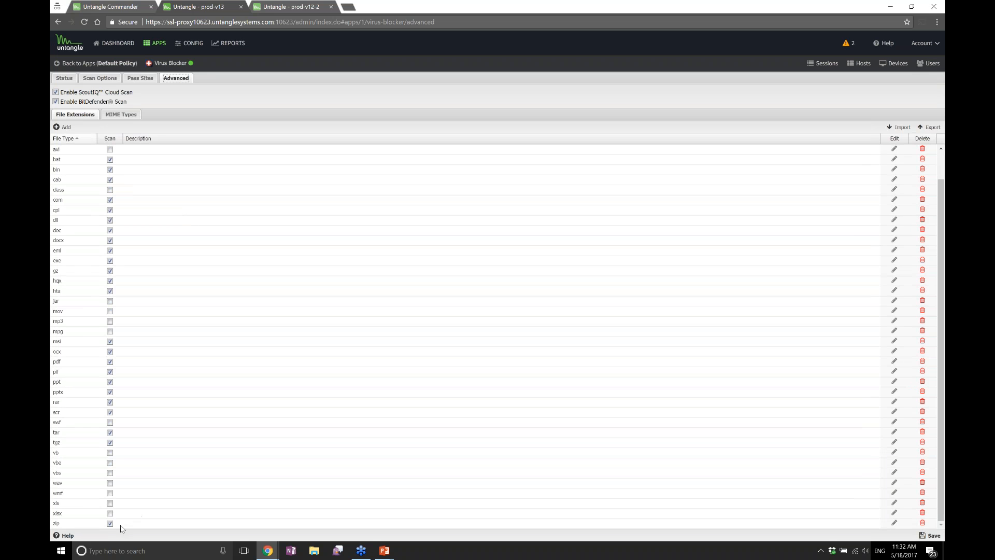
click(110, 521)
click(109, 472)
click(110, 462)
click(109, 441)
click(109, 431)
click(110, 421)
click(109, 411)
click(109, 371)
click(109, 320)
click(109, 300)
click(110, 280)
click(109, 261)
click(110, 250)
click(109, 239)
click(109, 209)
click(109, 199)
click(109, 189)
click(110, 159)
click(109, 159)
click(109, 169)
scroll(124, 295, down, 1)
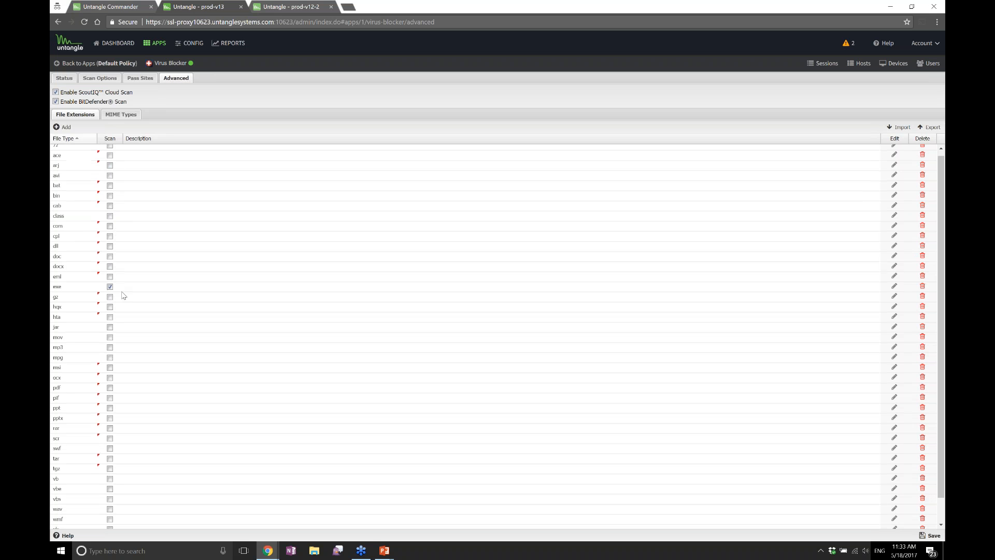
scroll(156, 363, down, 2)
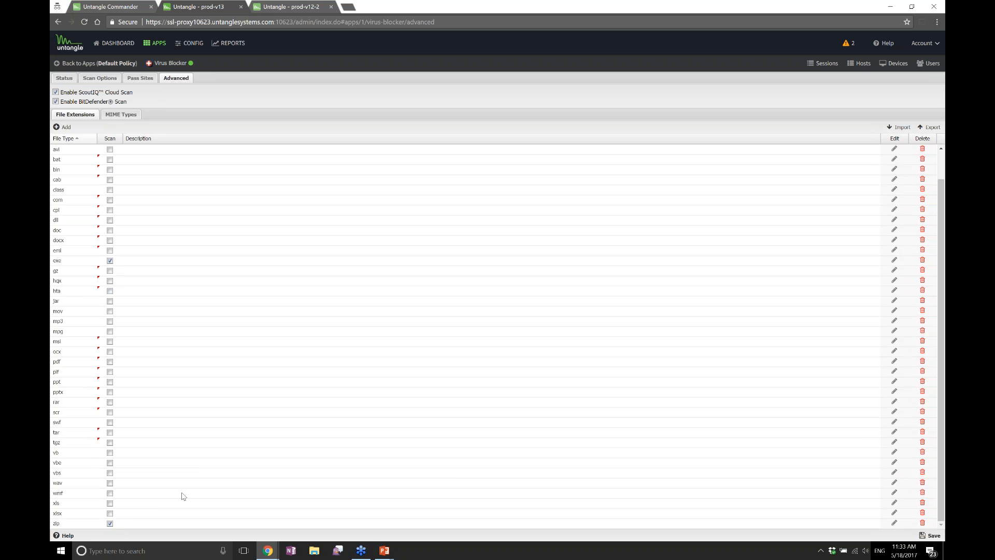
click(930, 535)
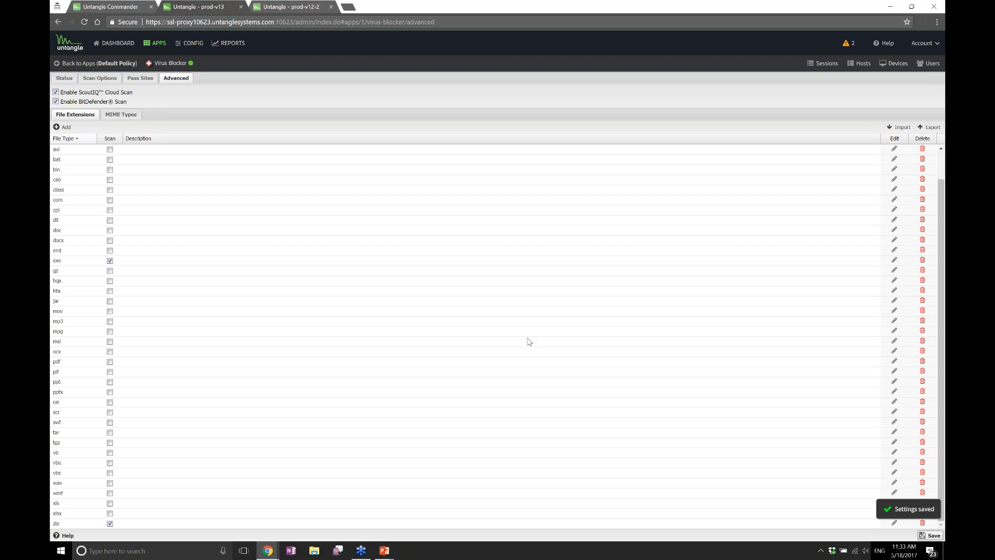
- Return to Command Center and create a Virus Blocker policy from prod-v13's Default Policy
click(124, 5)
click(301, 106)
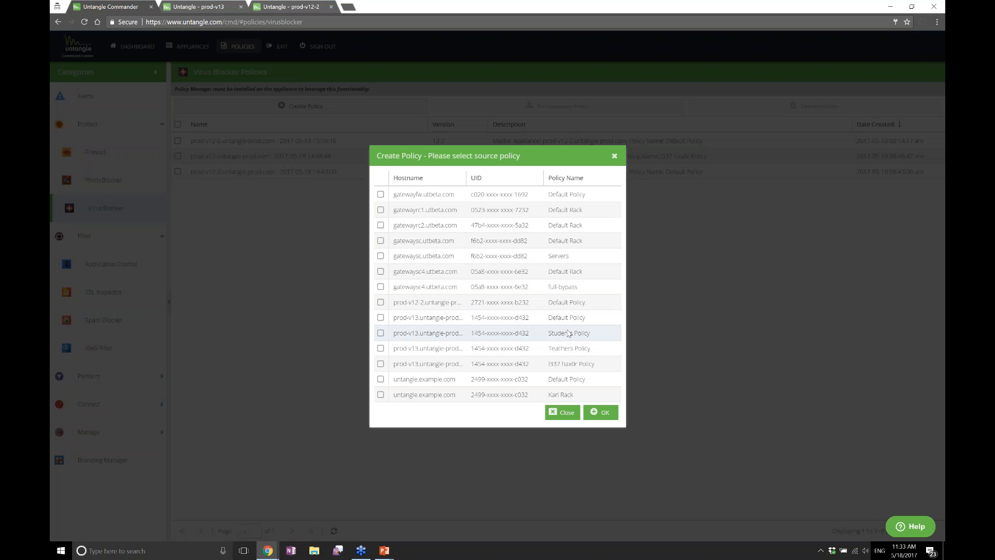
click(383, 318)
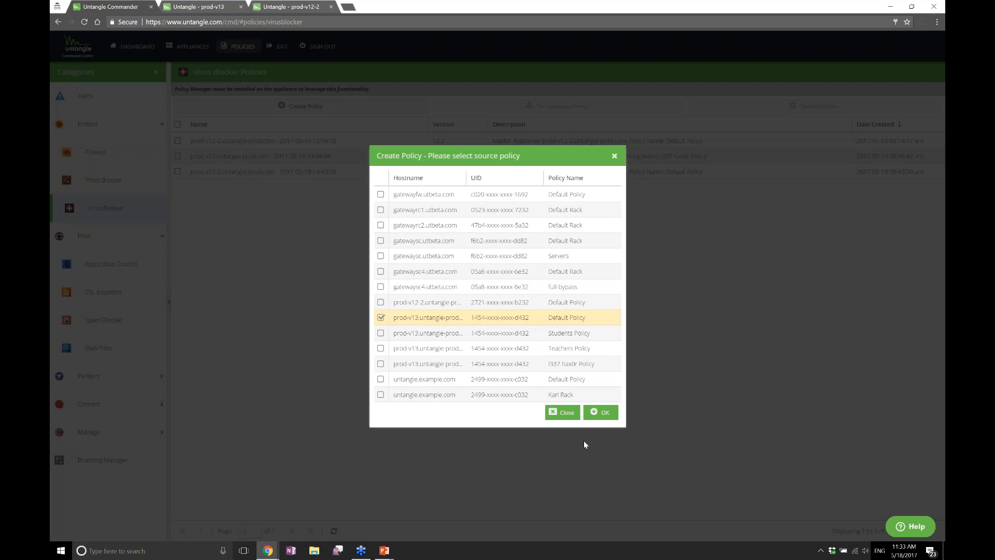
click(606, 415)
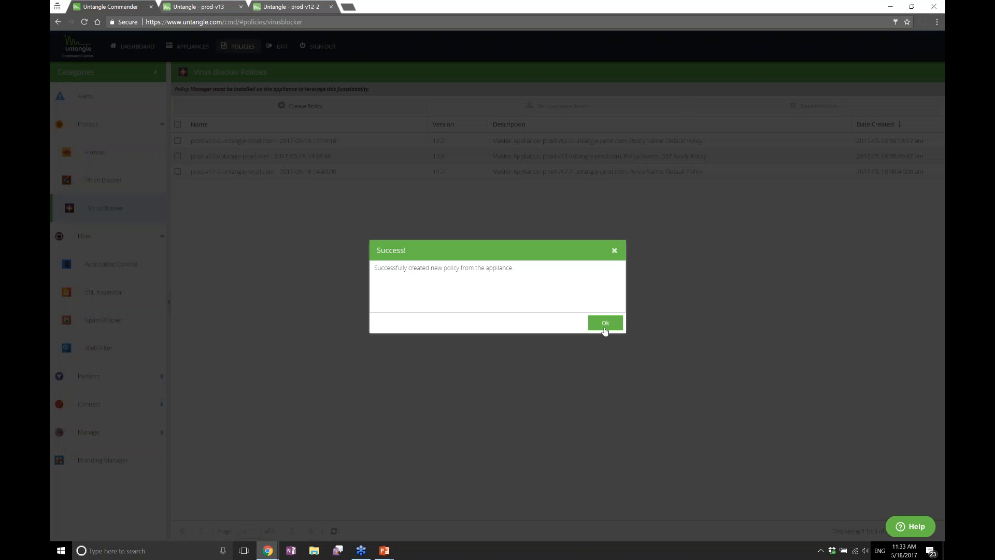
click(605, 323)
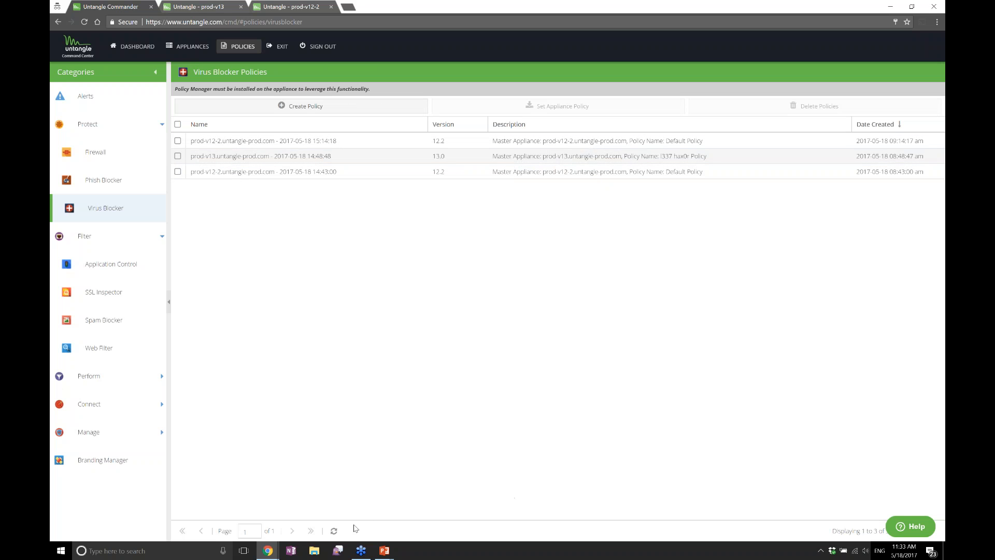
- Refresh the Virus Blocker policy list and rename the new prod-v13 policy to "Zips and Exes"
click(334, 531)
click(360, 142)
double_click(360, 143)
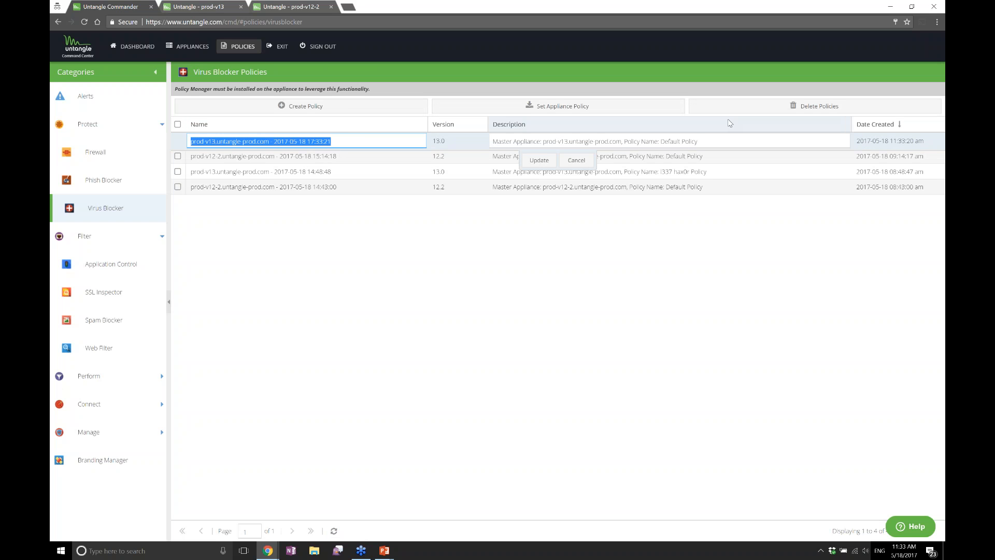
text(Scan Z)
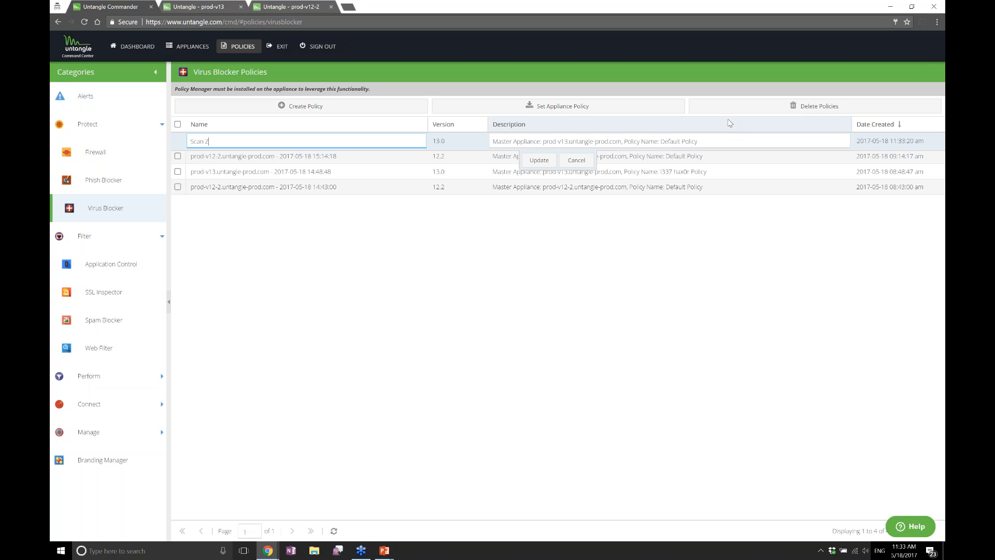
text(ips)
key(ctrl+a)
text(Zips and Exes)
- Replace the new policy's description with "Only scan Zips and Exes" and save the entry
click(731, 138)
drag(731, 138, 472, 135)
text(Only s)
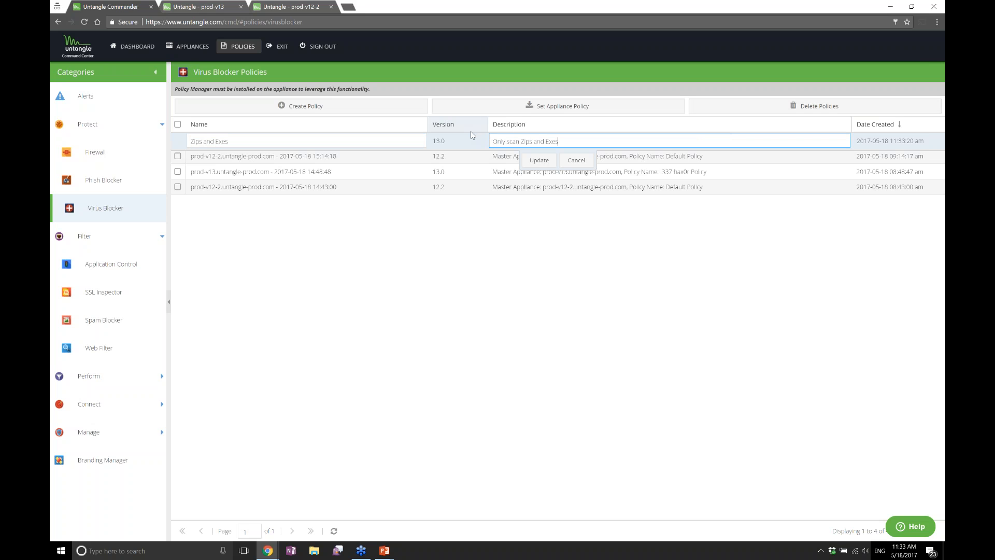
click(536, 160)
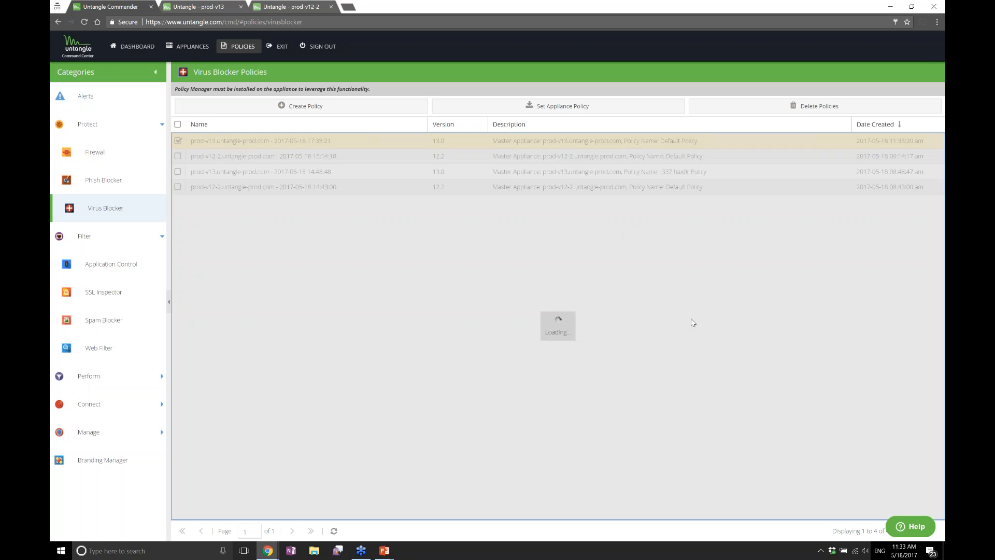
click(499, 304)
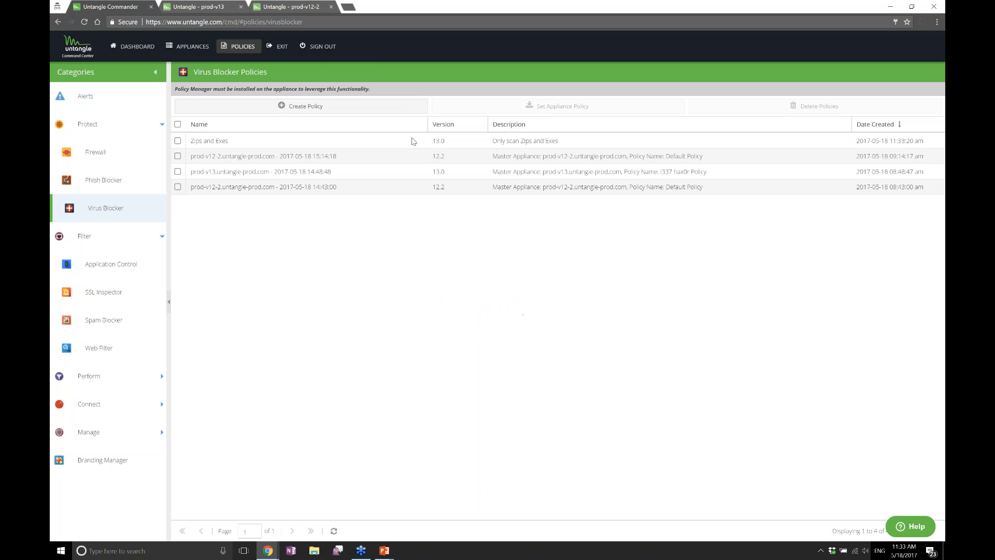
- Select the Zips and Exes policy, review its available push targets, and close the list without pushing
click(248, 144)
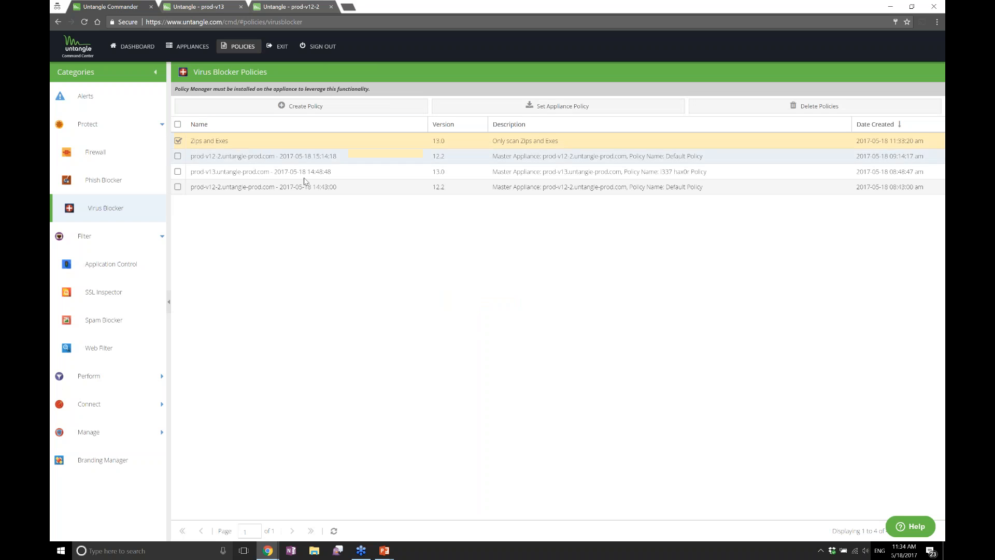
click(508, 112)
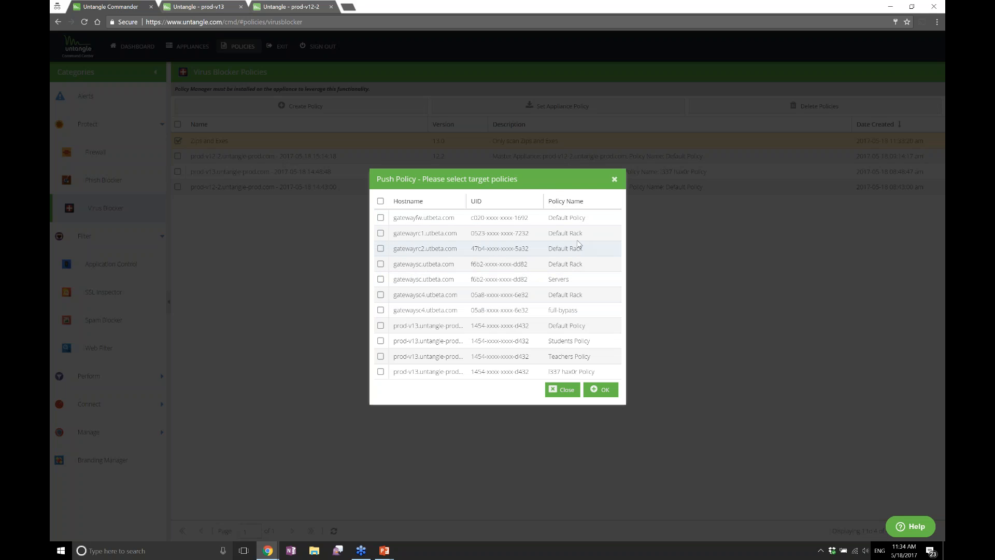
click(564, 389)
- Switch to prod-v13, display the apps of its Teachers Policy and reload the page
click(201, 6)
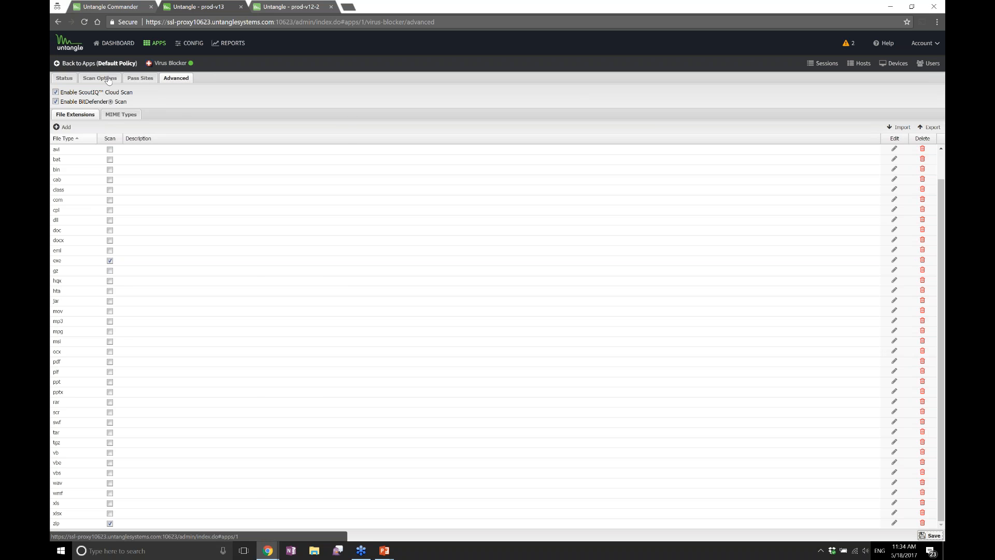
click(93, 63)
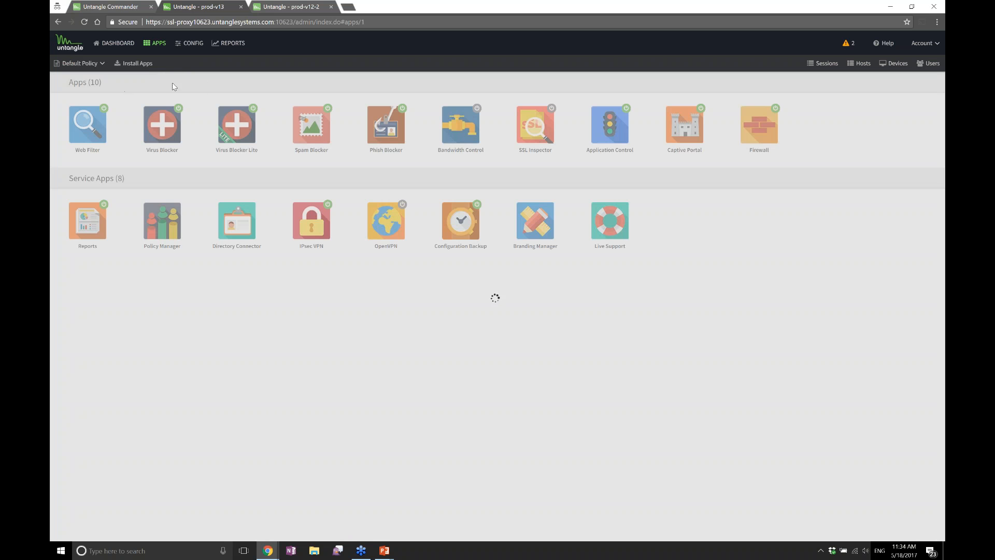
click(79, 63)
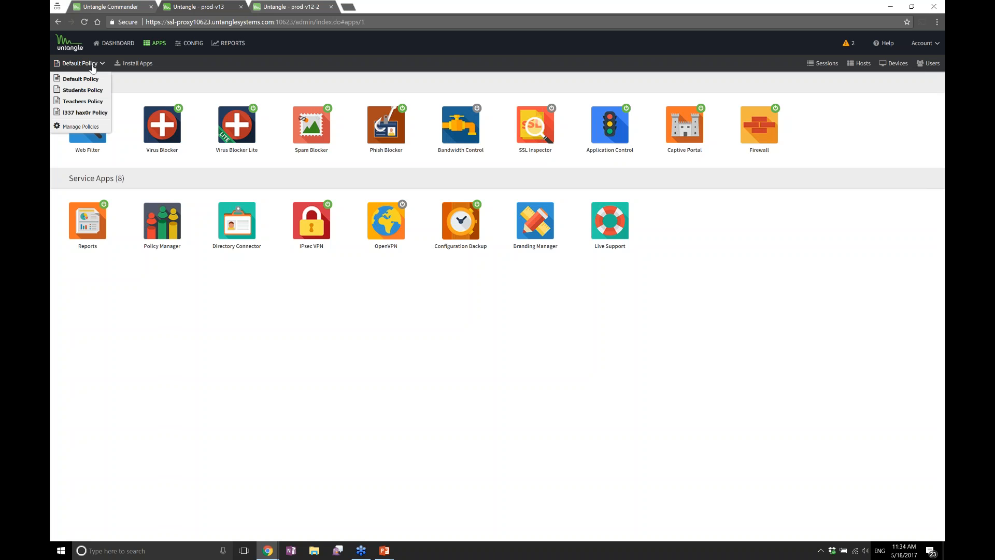
click(87, 102)
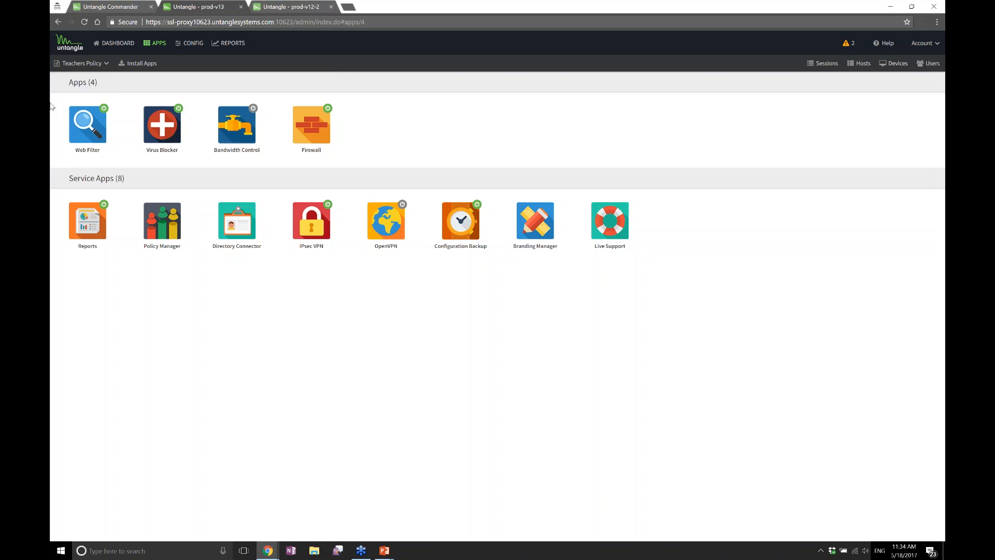
click(181, 142)
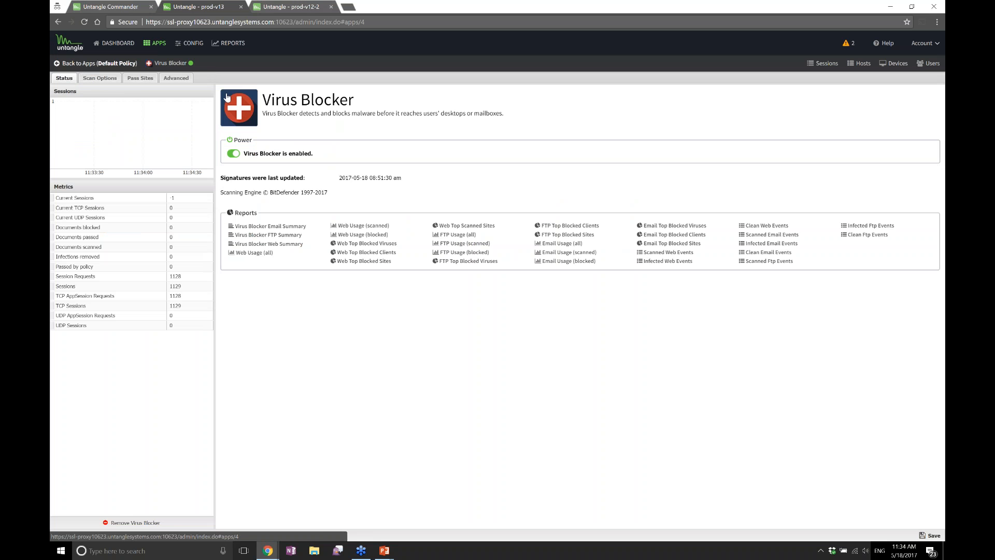
click(88, 63)
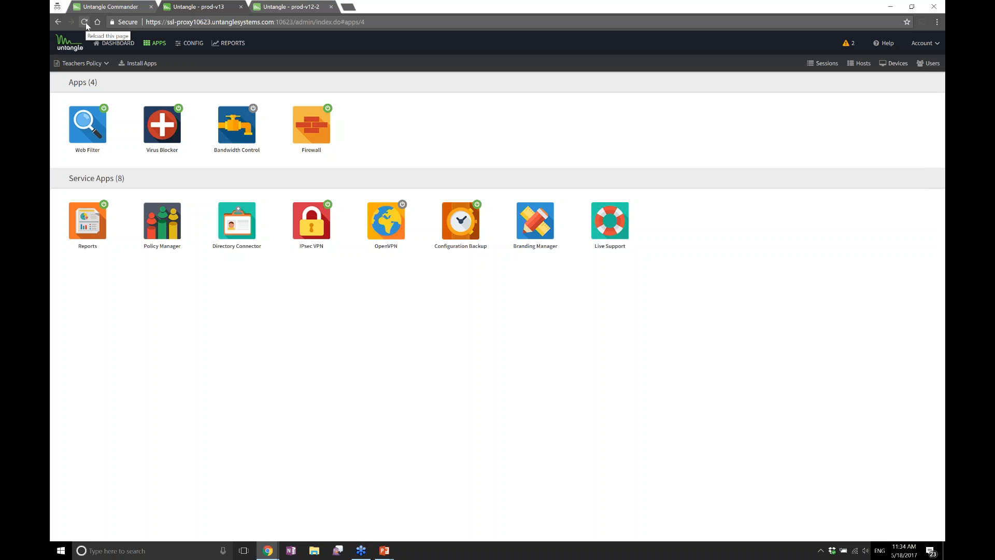
click(85, 22)
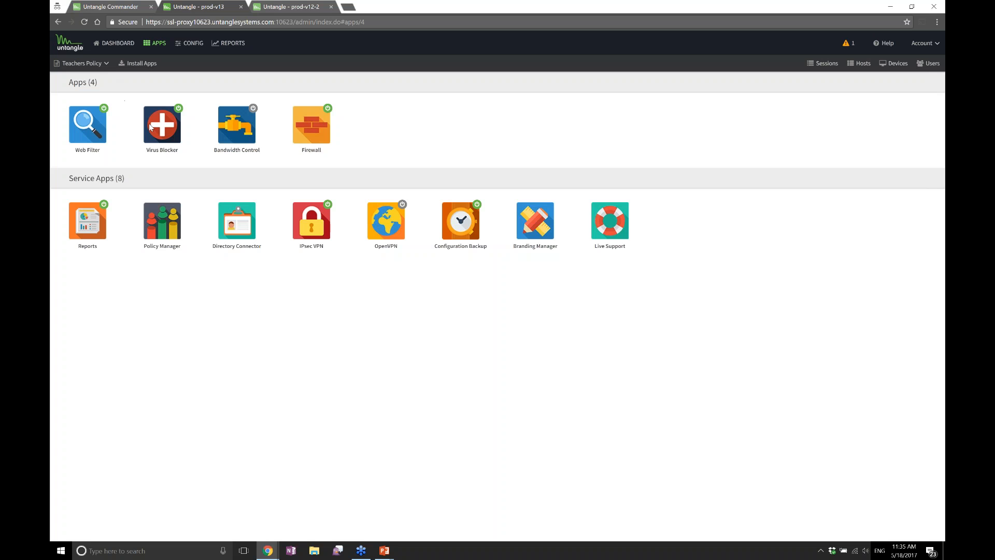
- Examine the pass sites and the advanced file extension settings of the Teachers Policy's Virus Blocker
click(152, 127)
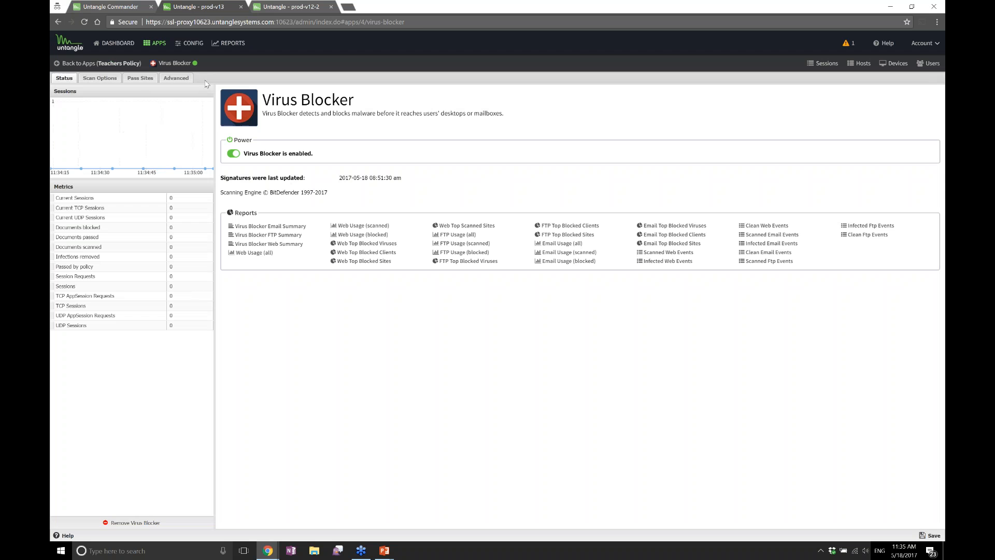
click(140, 78)
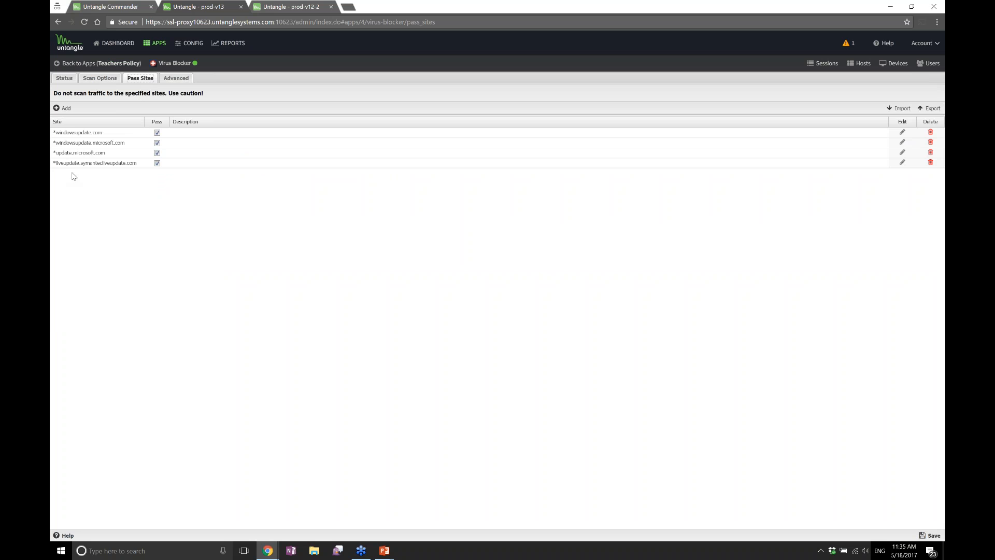
click(176, 79)
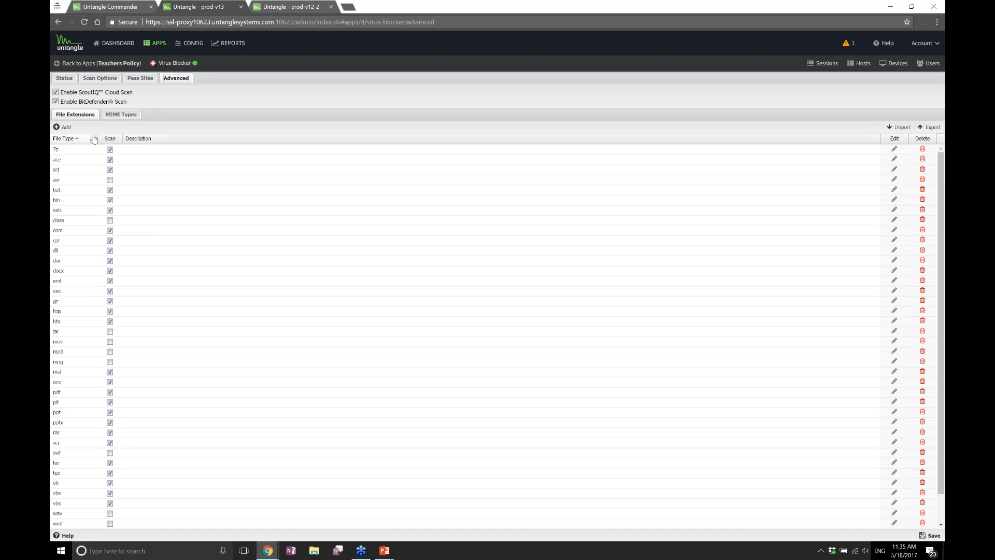
- Return to Command Center and push the Zips and Exes policy to prod-v13's Teachers Policy
click(111, 7)
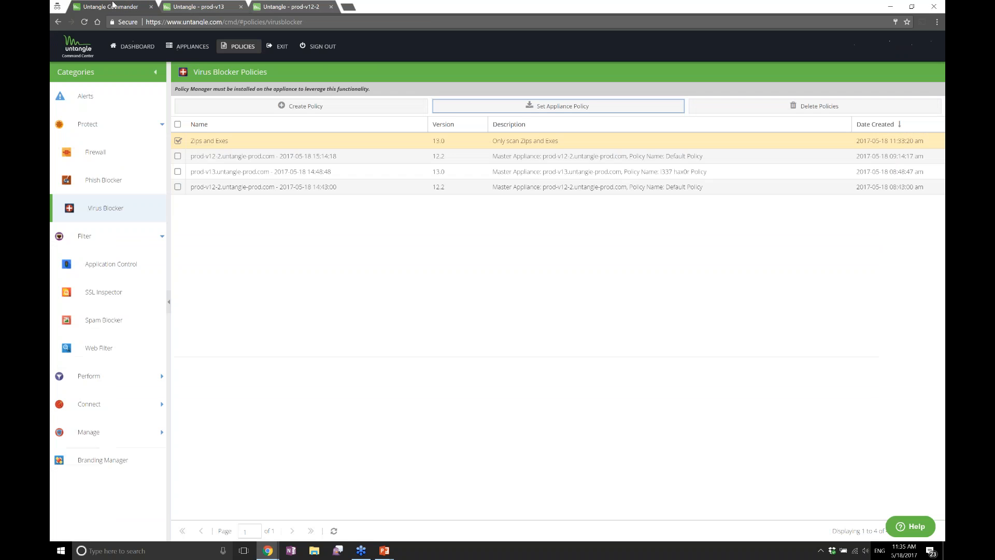
click(536, 109)
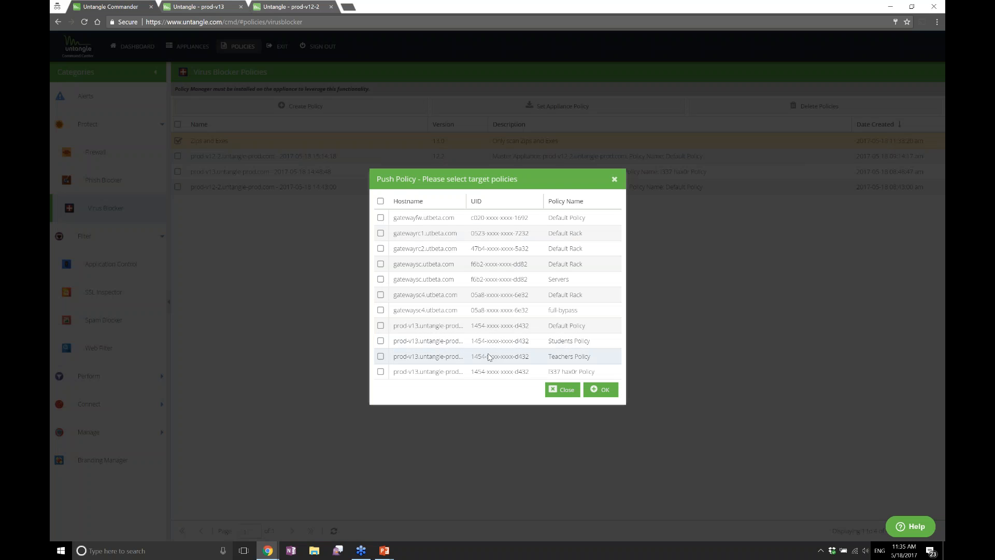
click(381, 356)
click(607, 393)
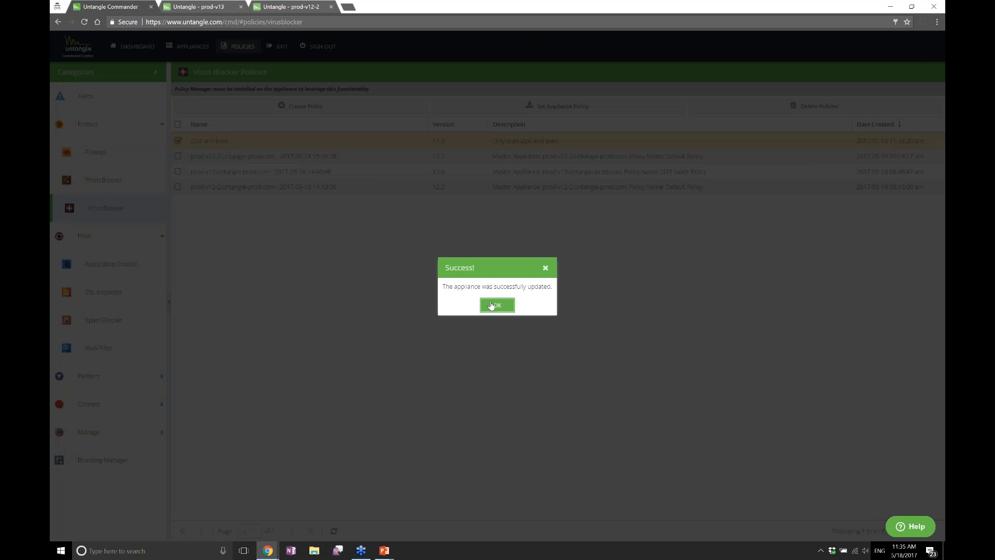
click(500, 305)
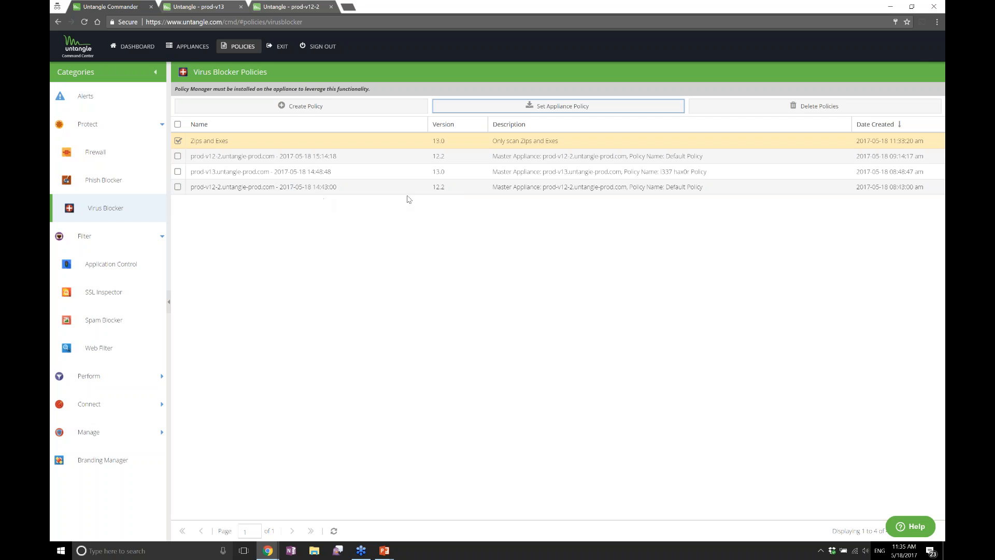
- Reload prod-v13's Teachers Policy Virus Blocker and check its scanned file extensions and pass sites
click(229, 11)
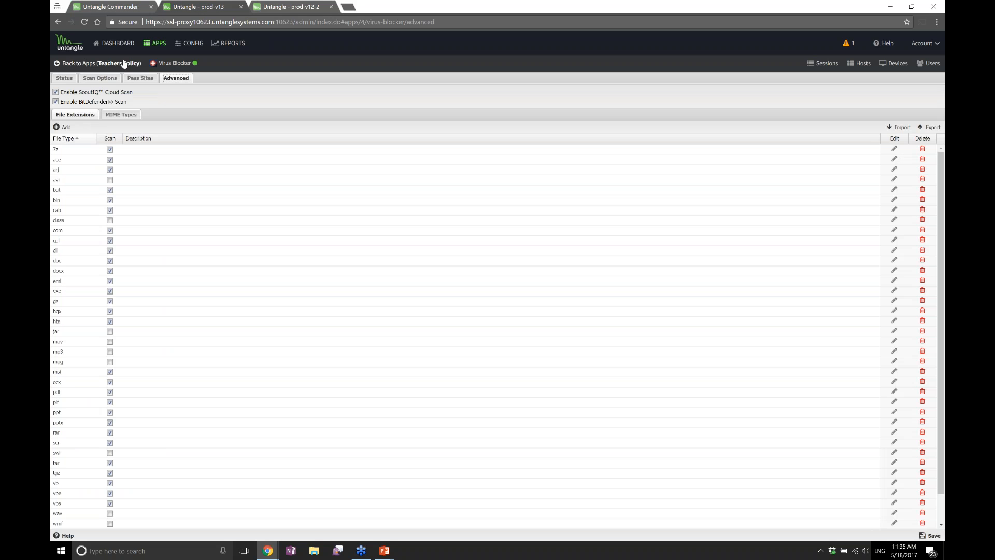
click(85, 22)
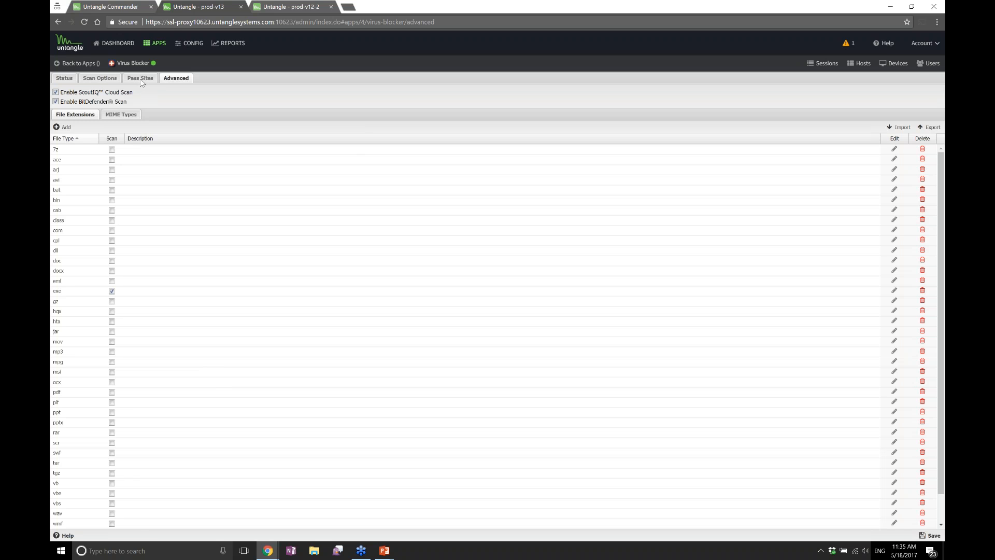
scroll(139, 270, down, 1)
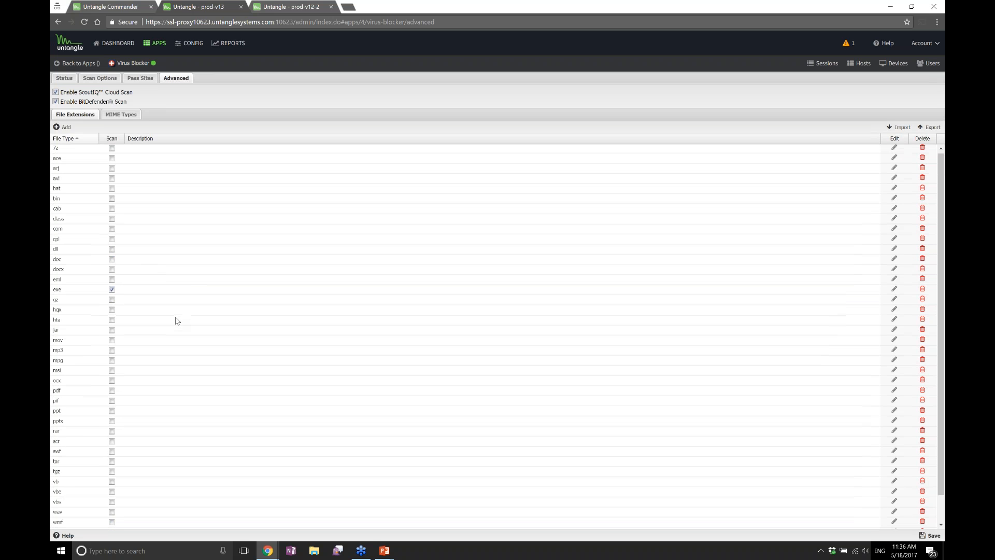
click(143, 80)
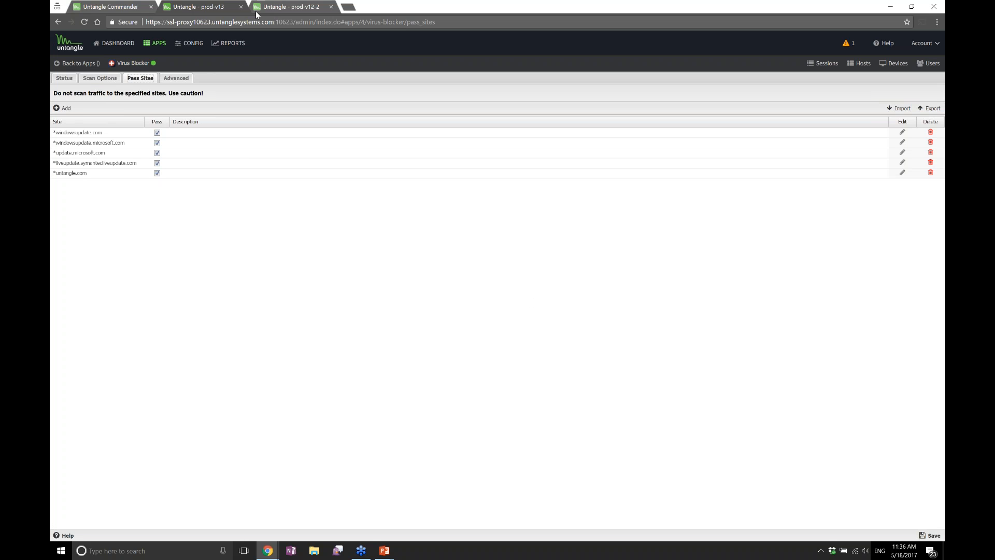
- Return to Command Center, open the OpenVPN policies and view the source appliances for a new policy without creating one
click(104, 6)
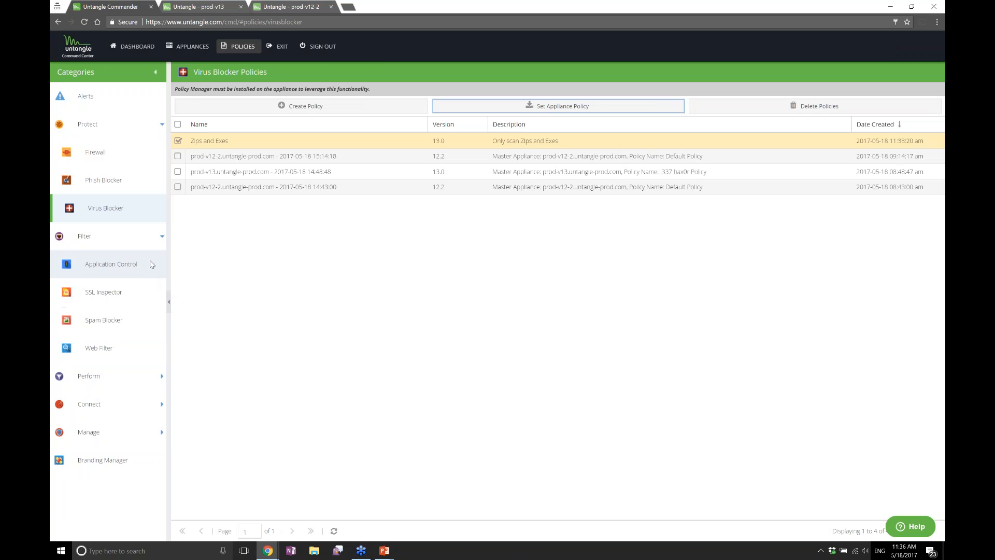
click(154, 403)
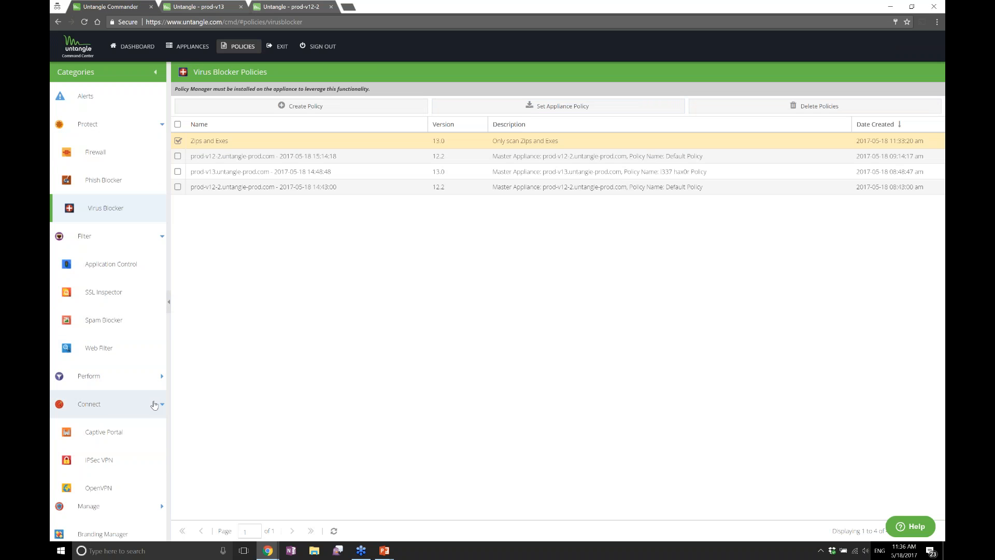
scroll(104, 446, down, 1)
click(101, 472)
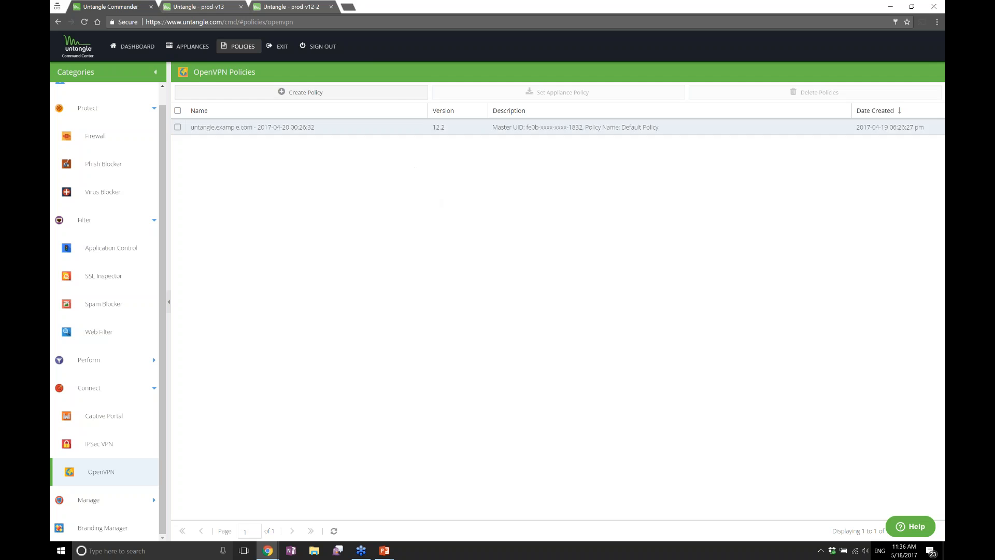
click(353, 96)
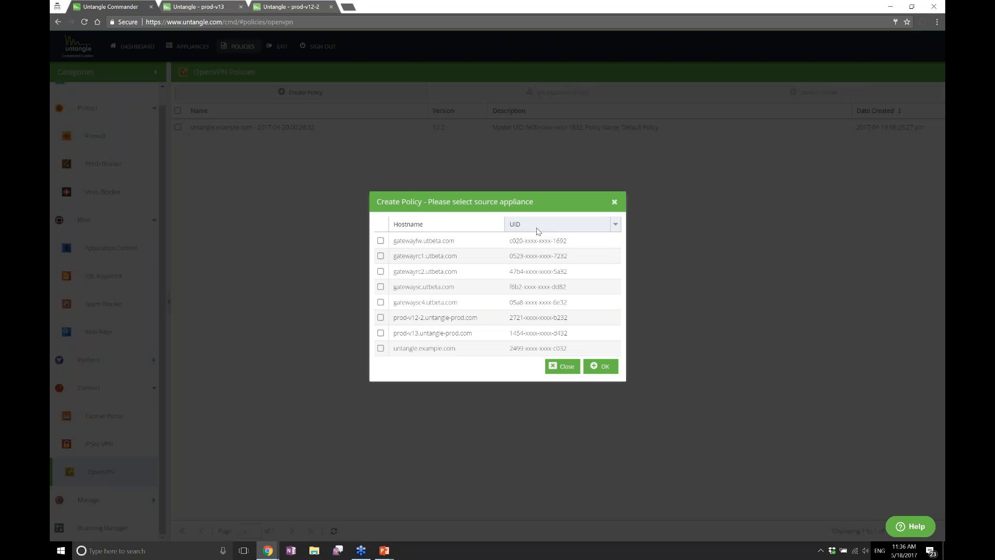
click(560, 368)
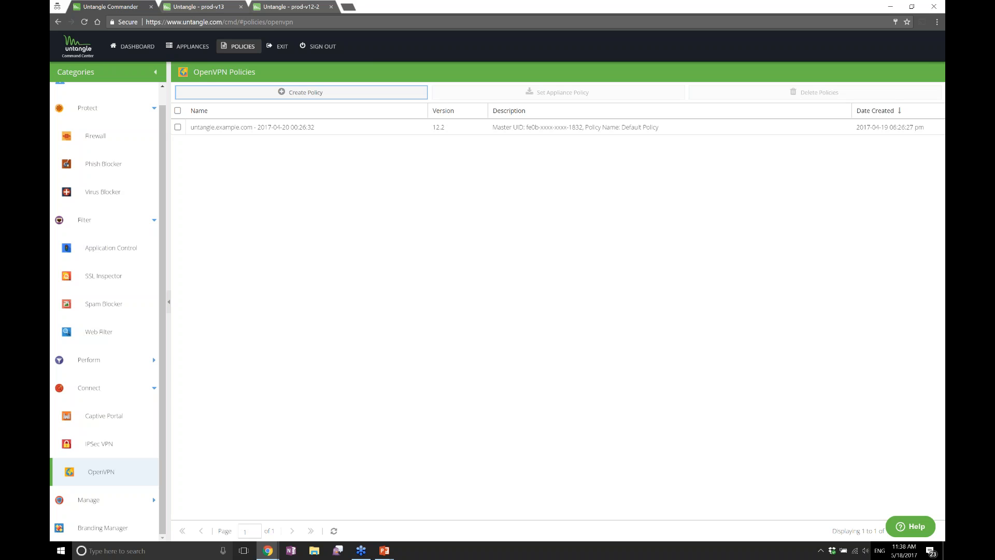
- Go to the dashboard, signing back in with the account e-mail and password and reopening Command Center from the account page
scroll(164, 122, up, 1)
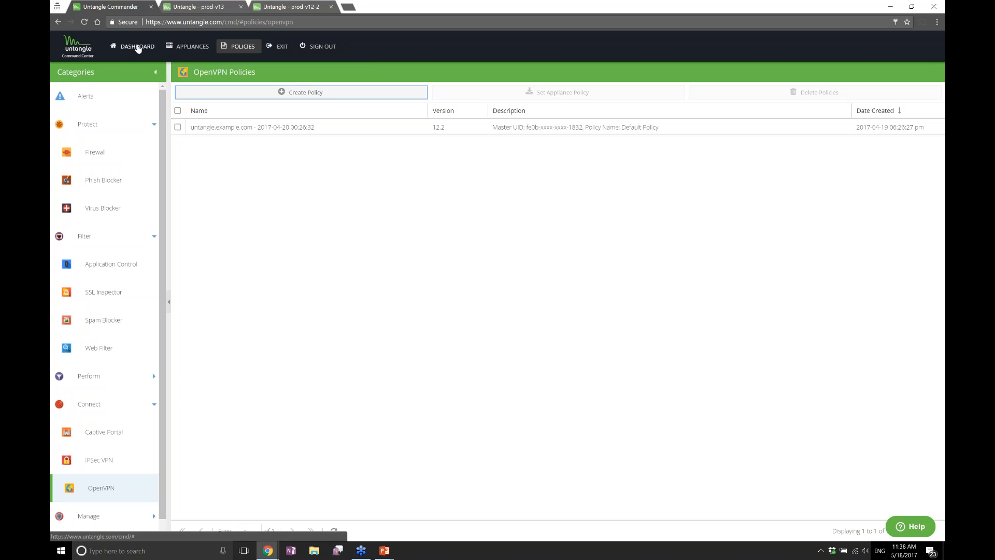
click(138, 49)
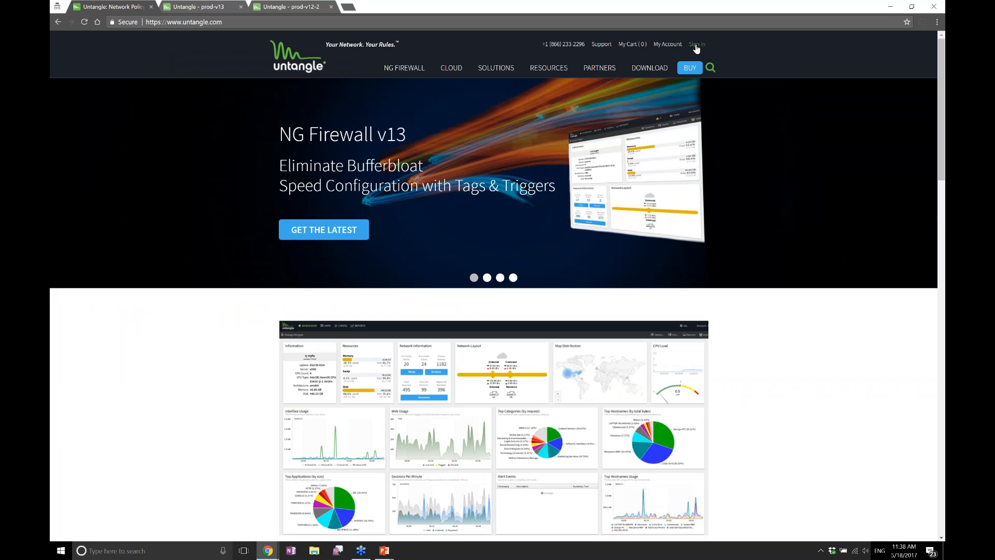
click(678, 52)
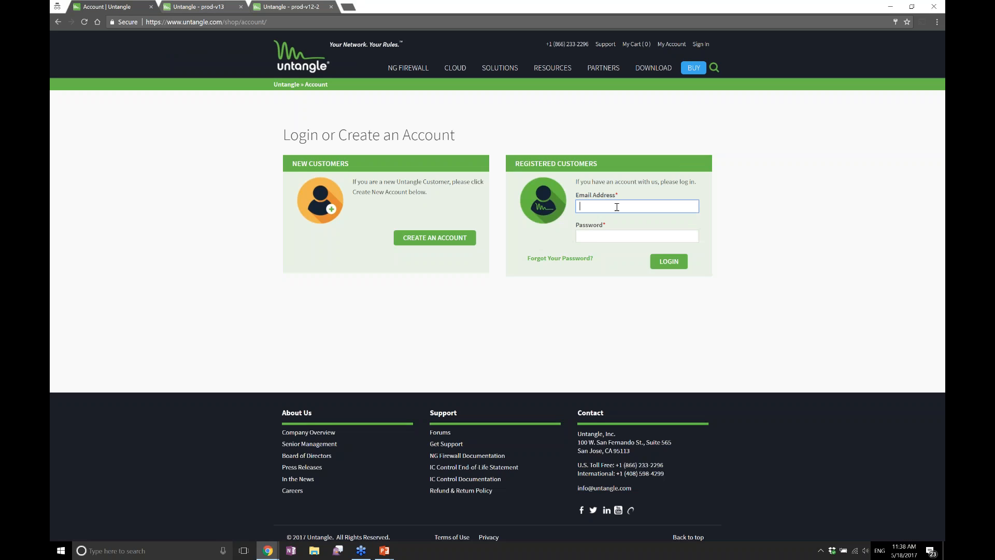
click(629, 207)
click(631, 218)
click(674, 262)
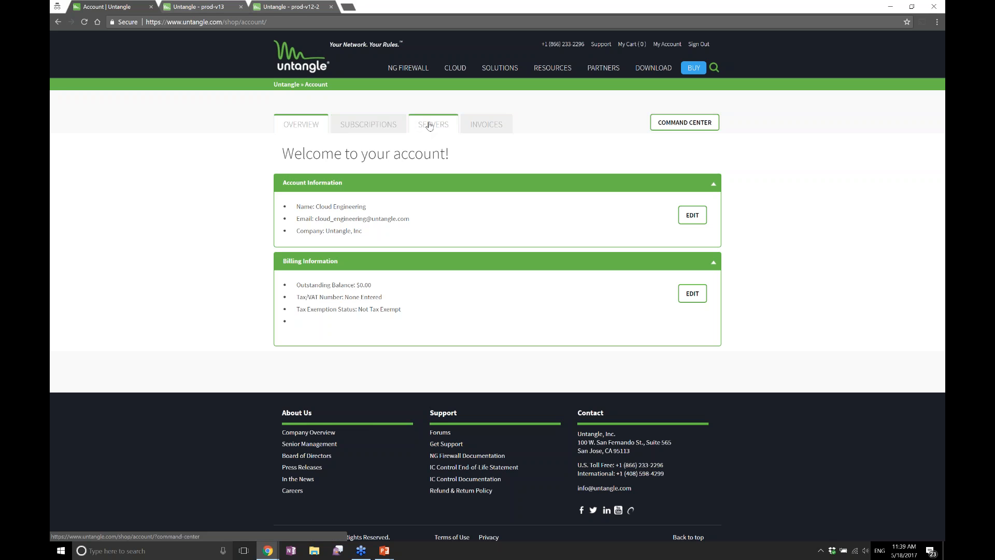
click(684, 122)
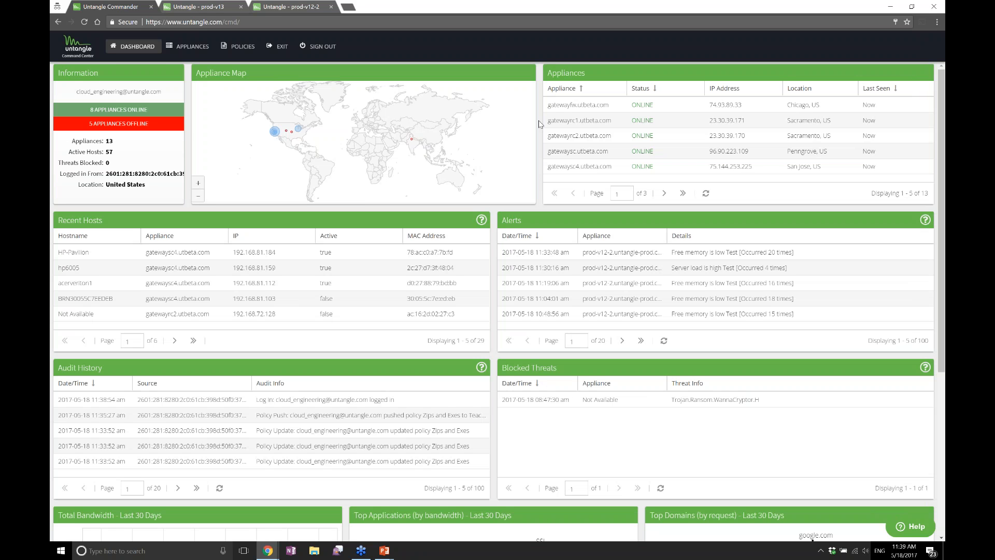
- Open a second copy of Command Center in a new tab, and view the account's subscriptions in the original one
right_click(134, 9)
click(166, 41)
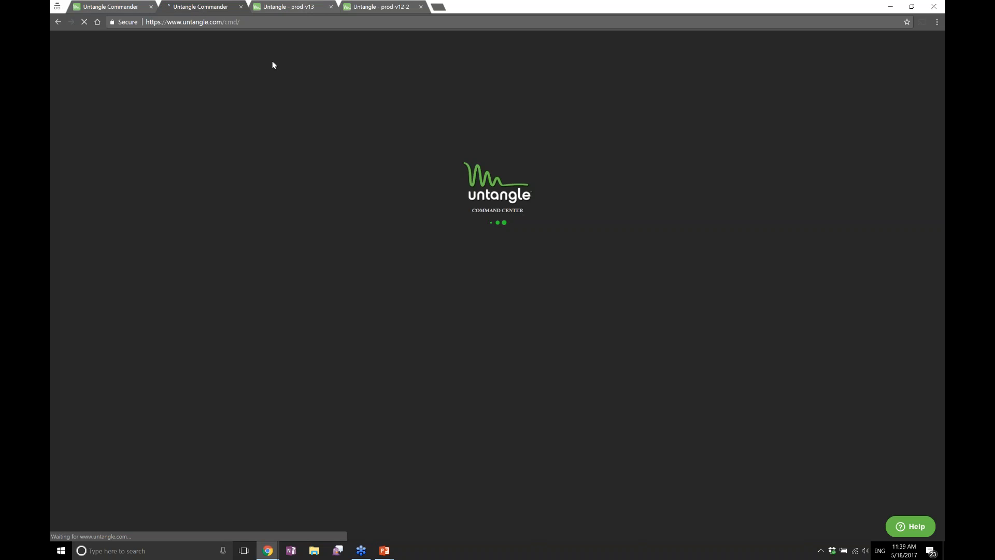
click(115, 5)
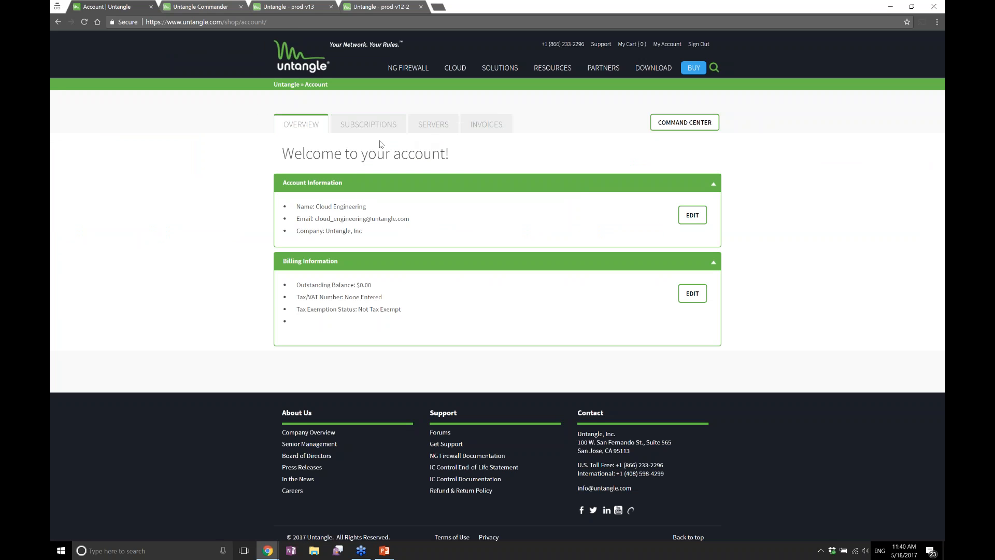
click(368, 124)
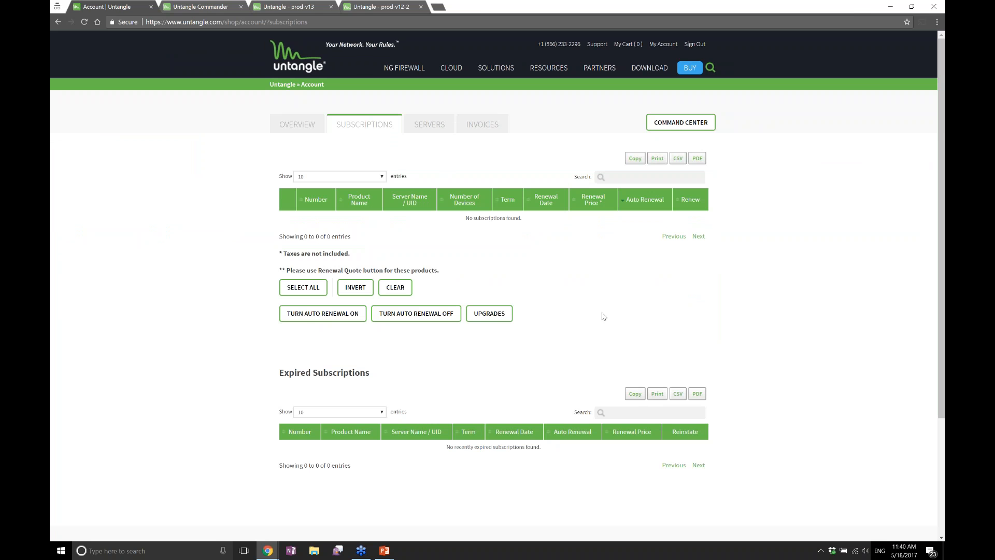
- Open develop.untangle.com in a new tab, sign in with the account e-mail and password, and view the subscriptions
click(442, 7)
text(develo)
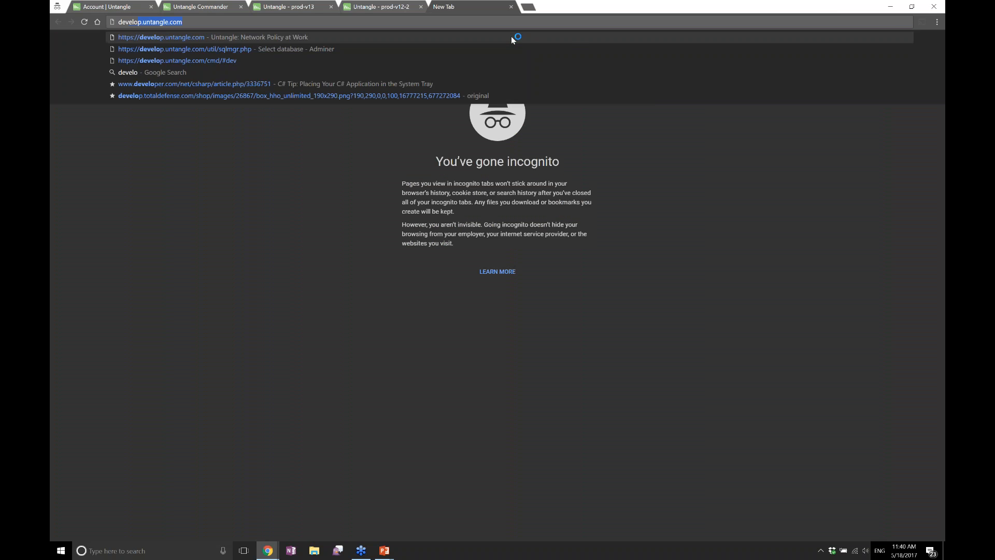
key(Return)
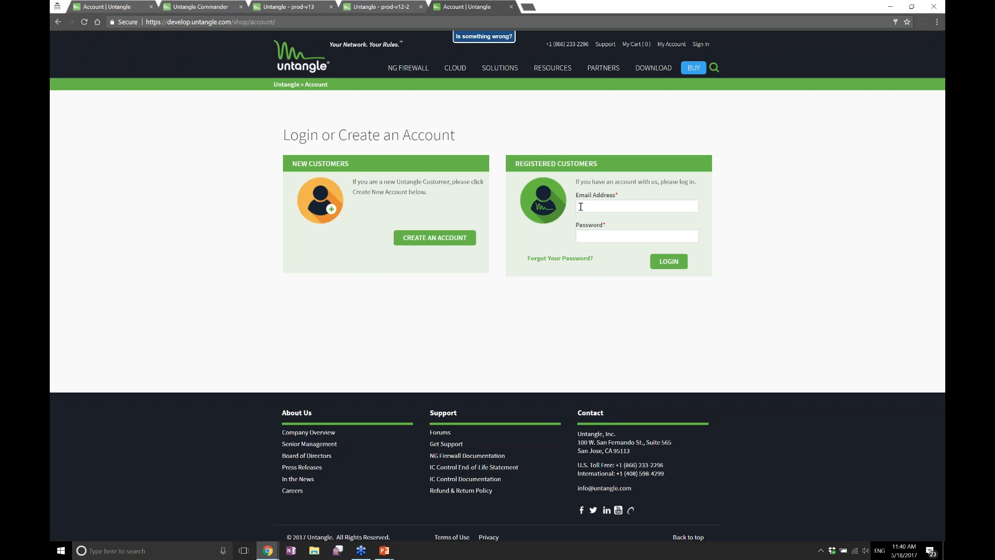
click(581, 206)
click(596, 218)
click(669, 261)
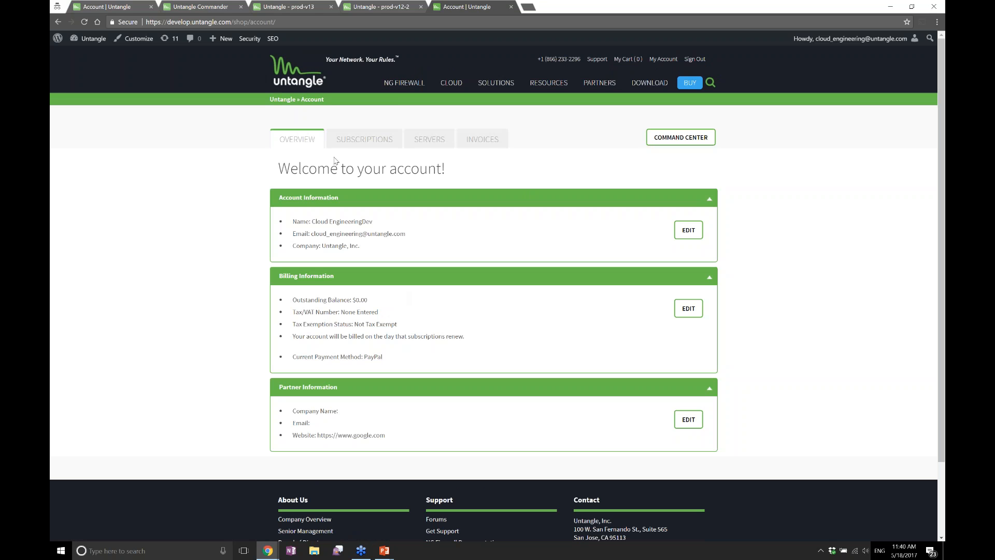
click(363, 139)
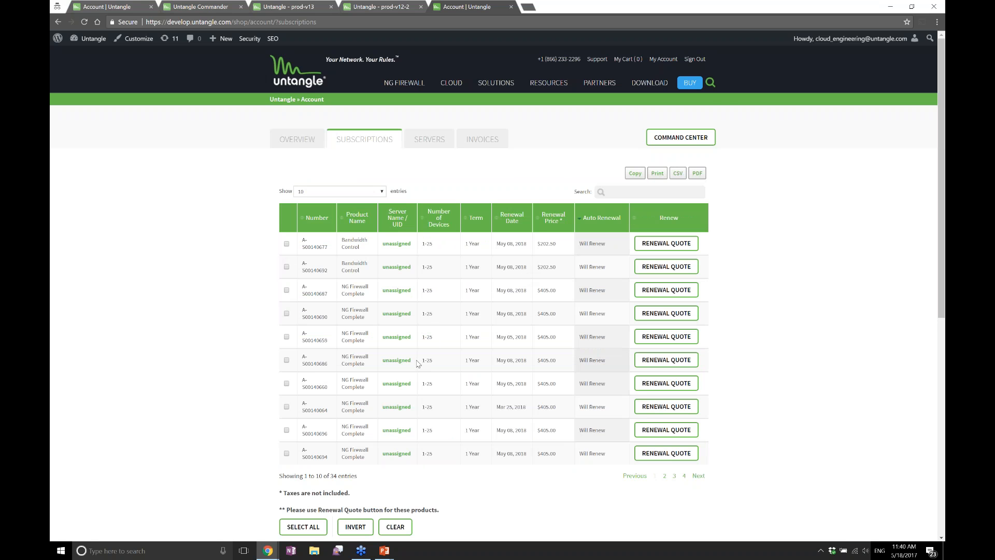
- Open the NG Firewall buy page in a new tab and review the licensed device tiers, keeping Up To 25
middle_click(684, 89)
click(552, 4)
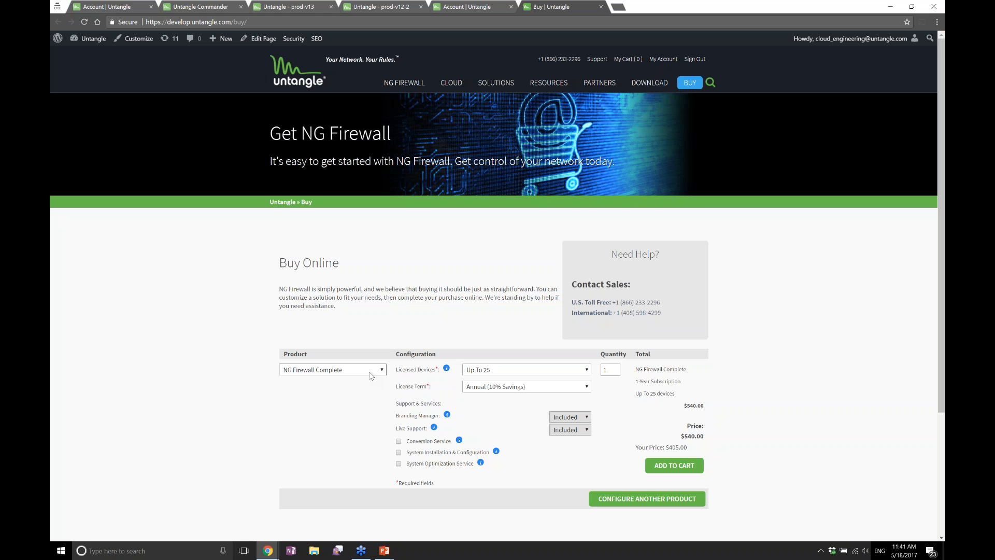
click(580, 371)
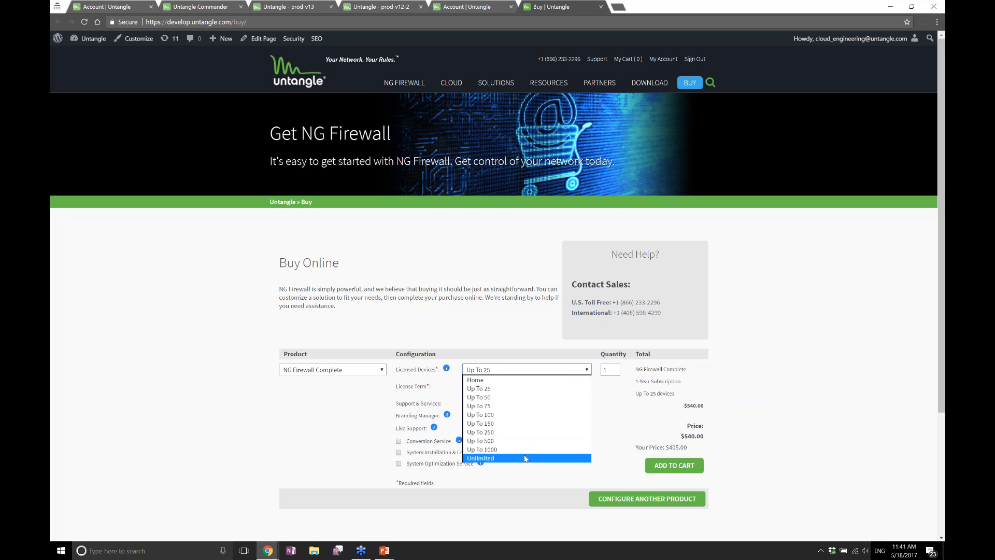
click(537, 390)
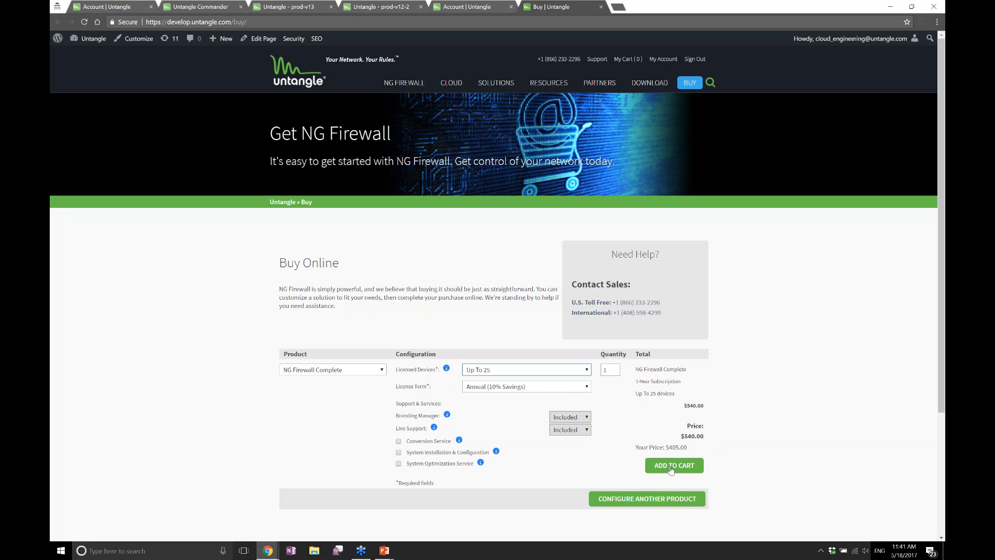
- Return to the subscriptions, view the server assignment for the first unassigned Bandwidth Control subscription and cancel it
click(467, 7)
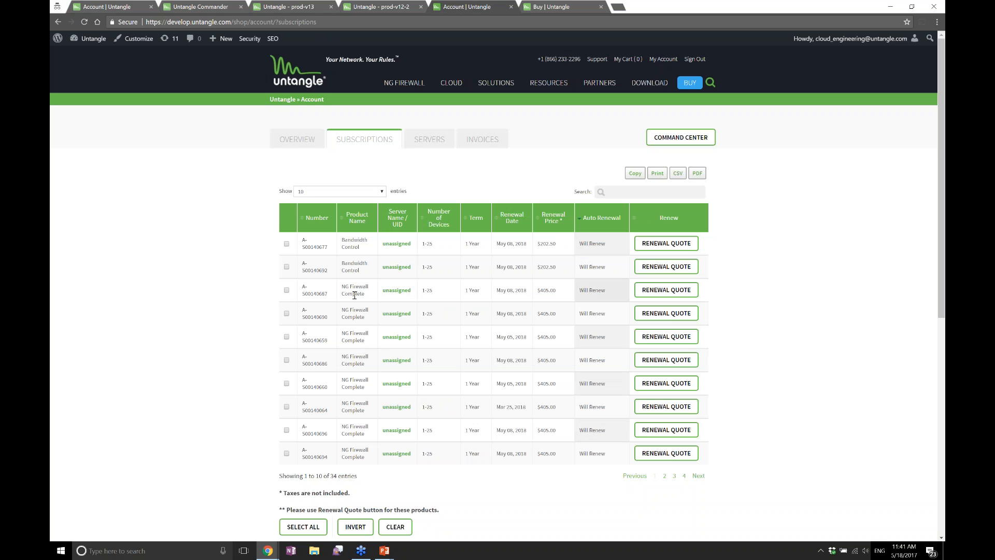
click(396, 250)
click(486, 260)
click(486, 261)
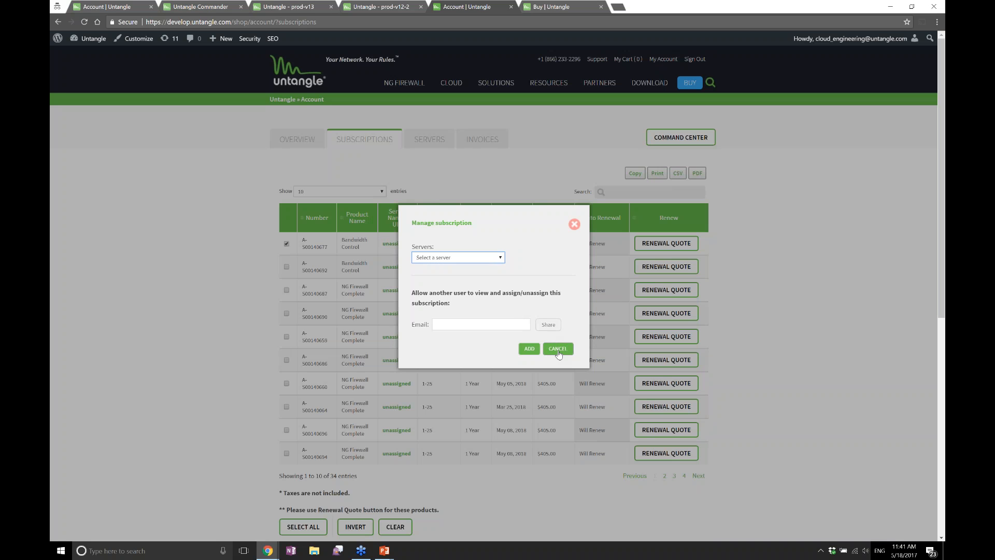
click(558, 349)
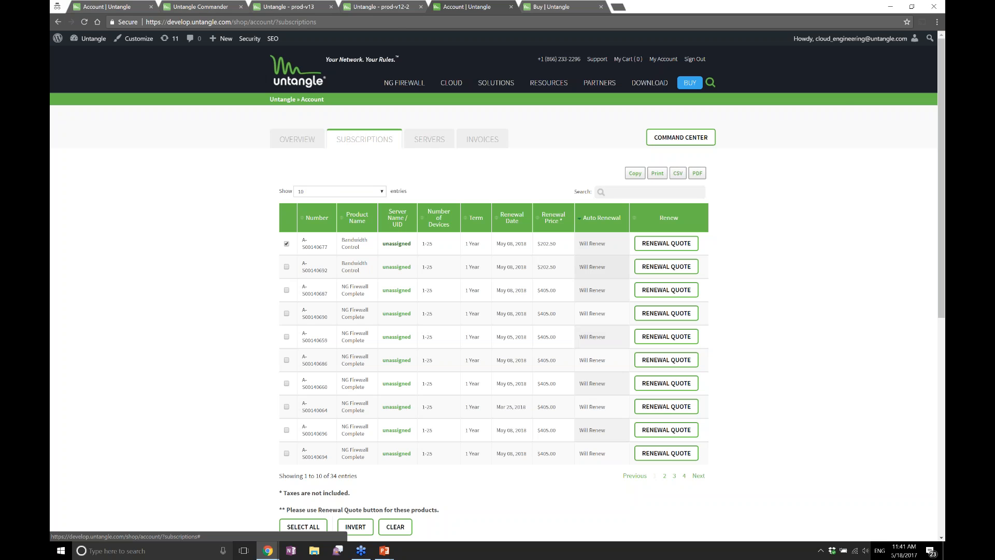
- Dismiss prod-v13's connection warning and request remote access to the prod-v13 appliance from Command Center
click(270, 4)
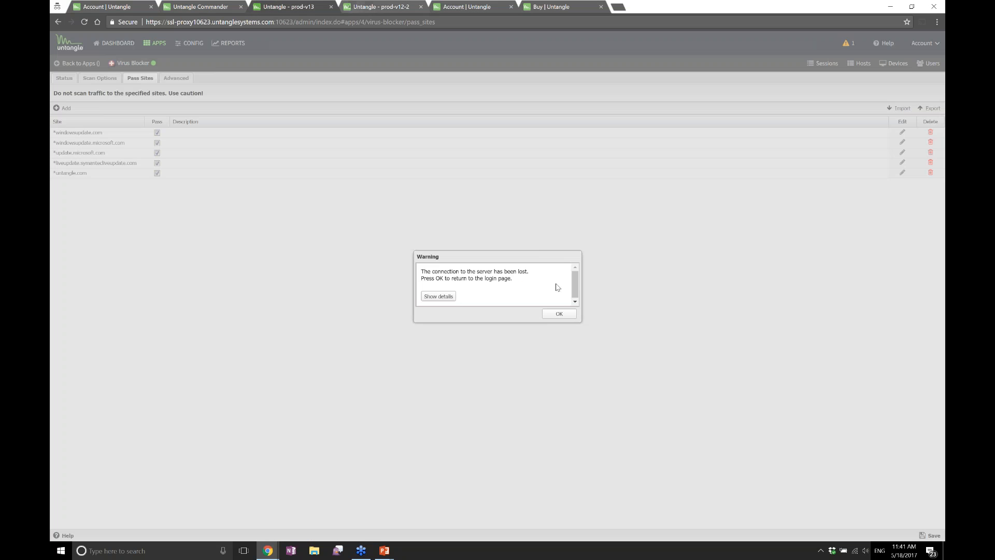
click(560, 313)
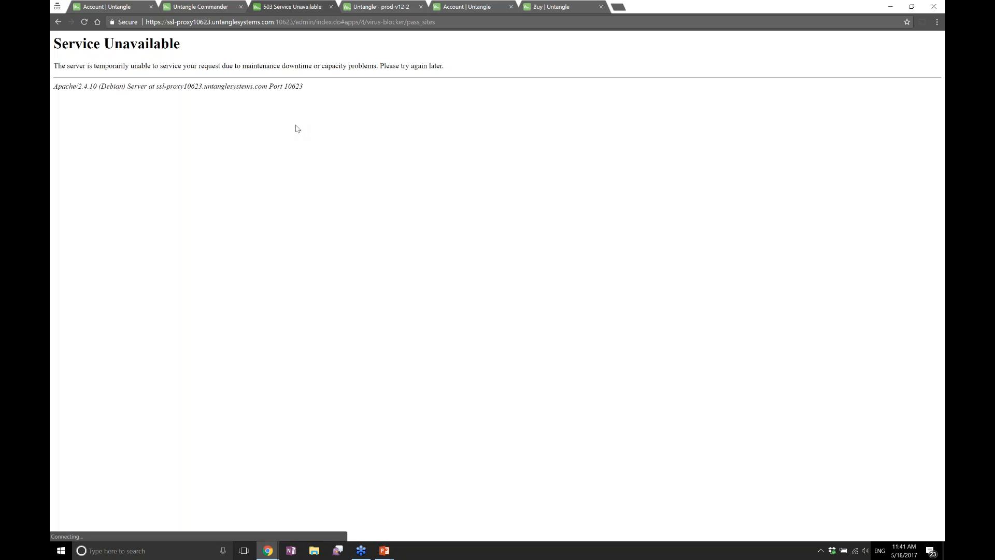
click(212, 7)
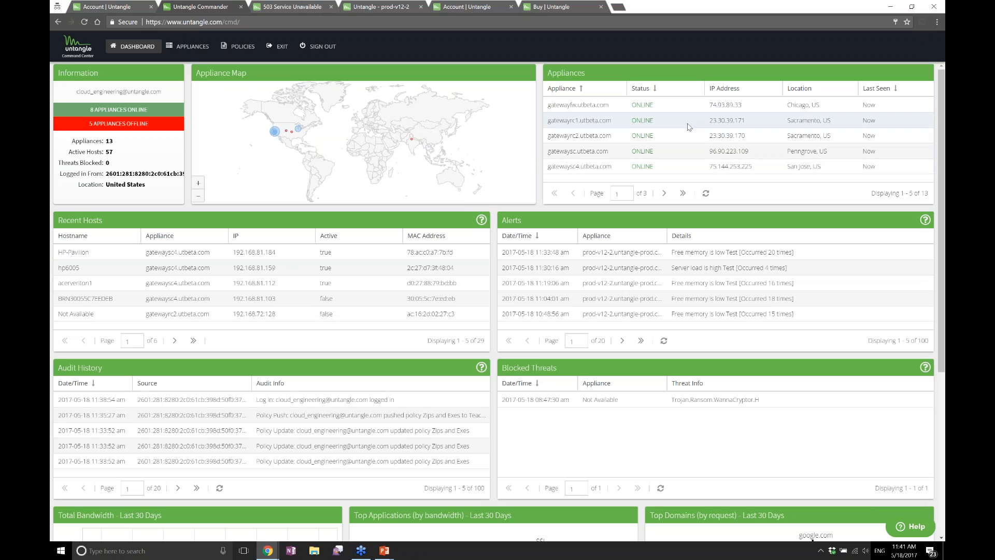
click(210, 48)
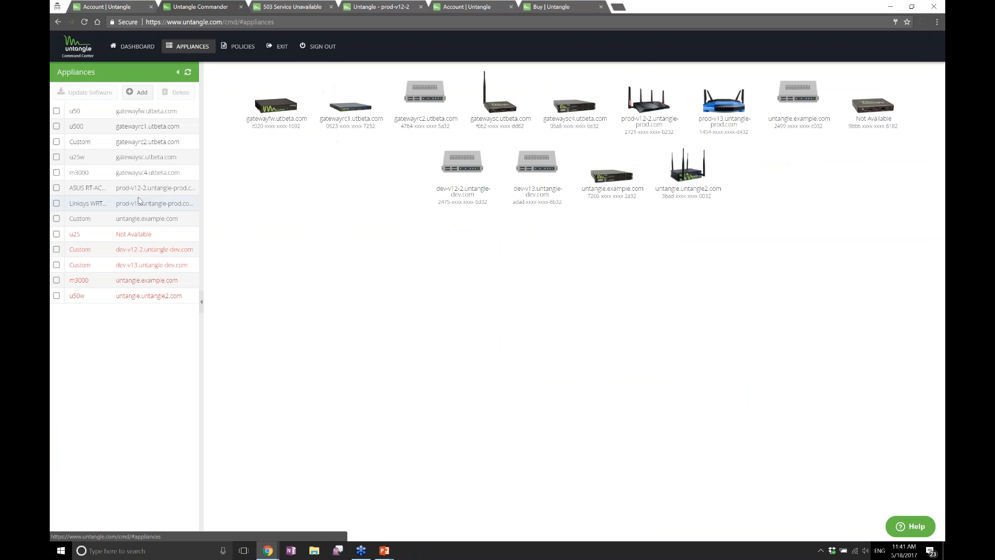
click(147, 203)
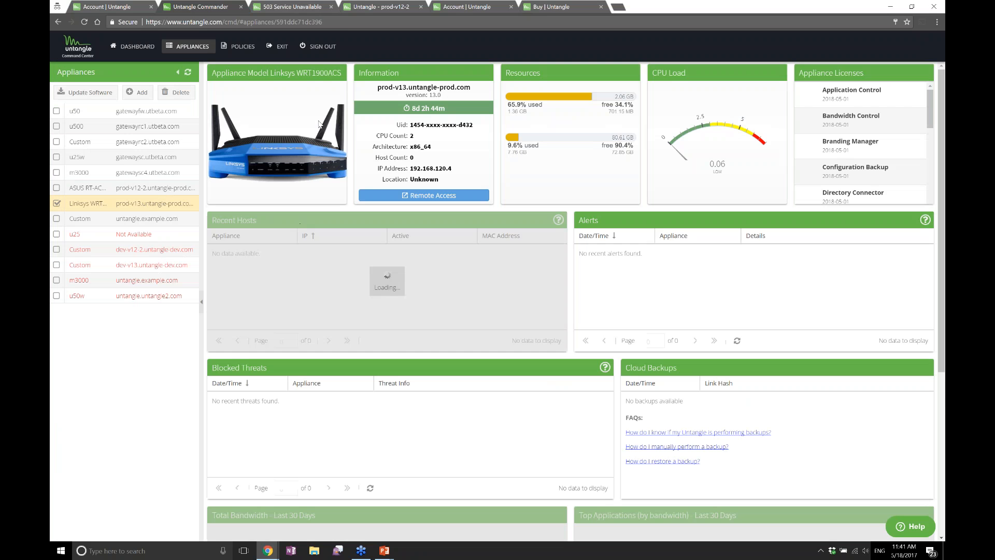
click(430, 196)
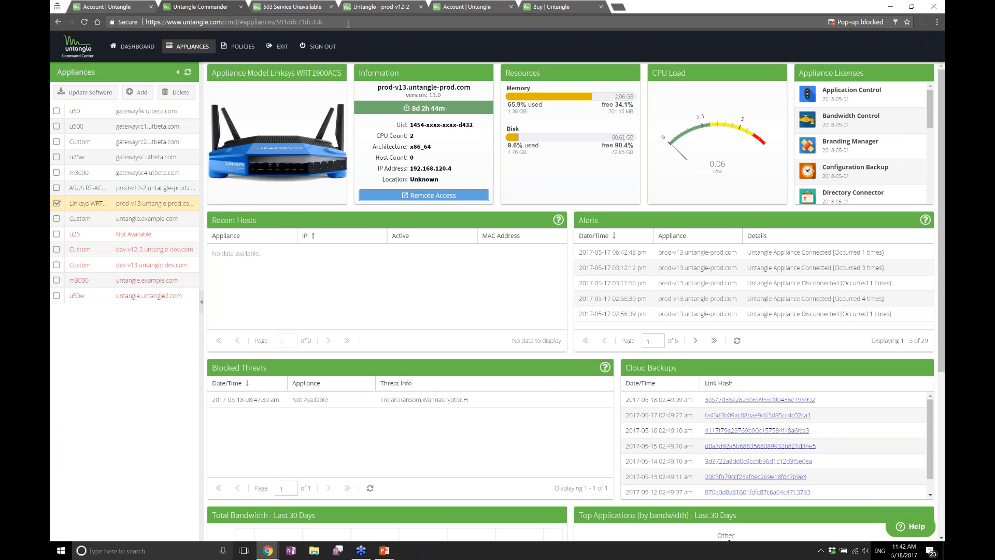
- Close the disconnected prod-v13 and prod-v12-2 browser tabs
click(330, 7)
click(314, 8)
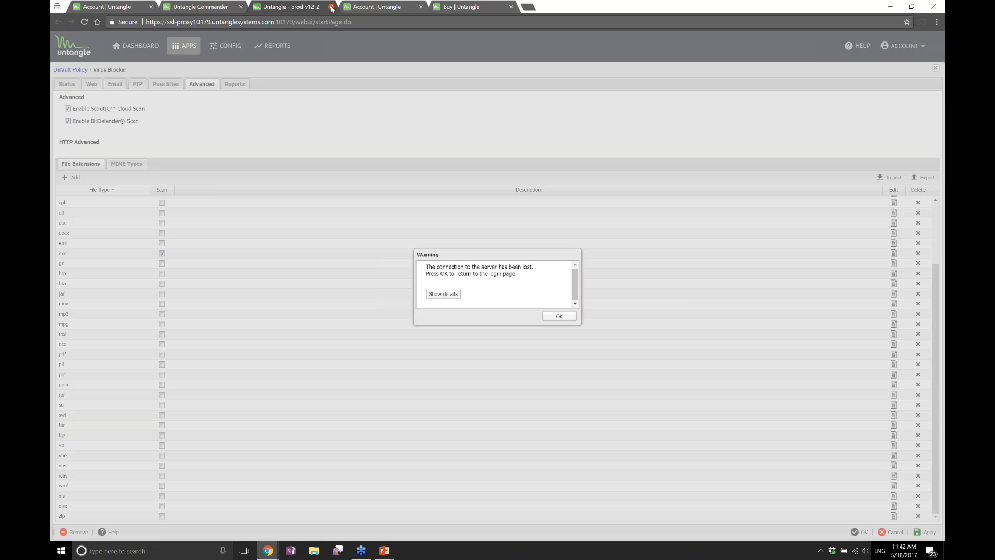
click(331, 7)
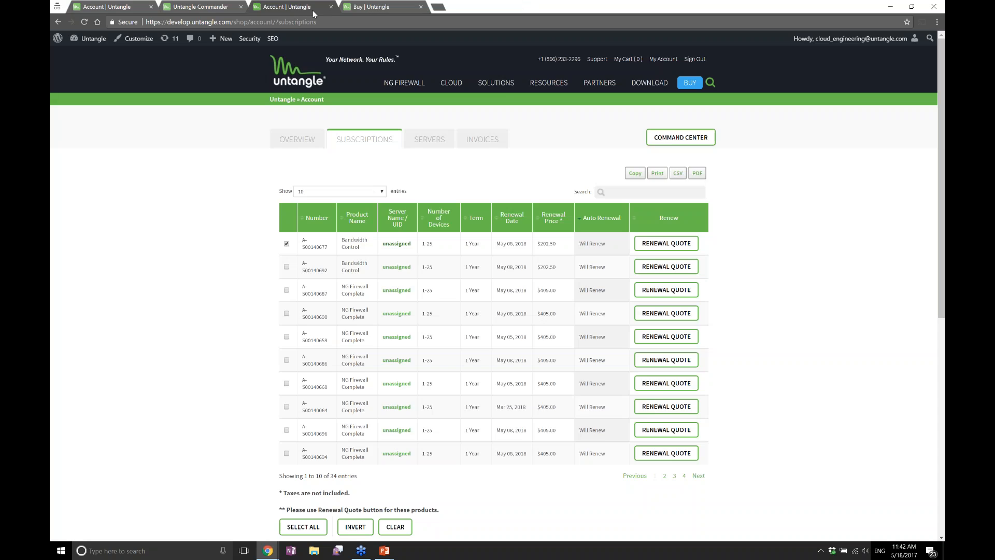
- Return to Command Center and open the blocked remote access pop-up for prod-v13
click(212, 8)
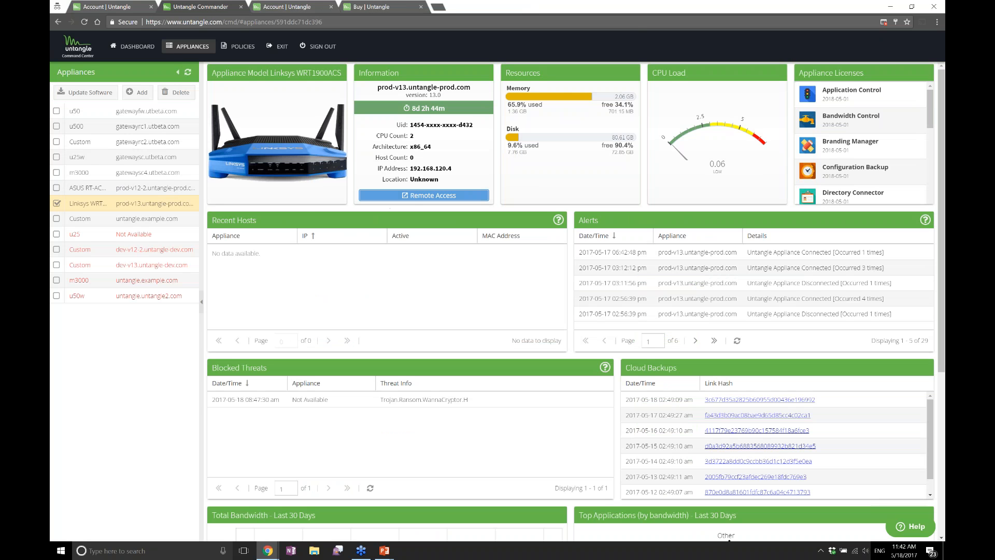
click(883, 23)
click(678, 97)
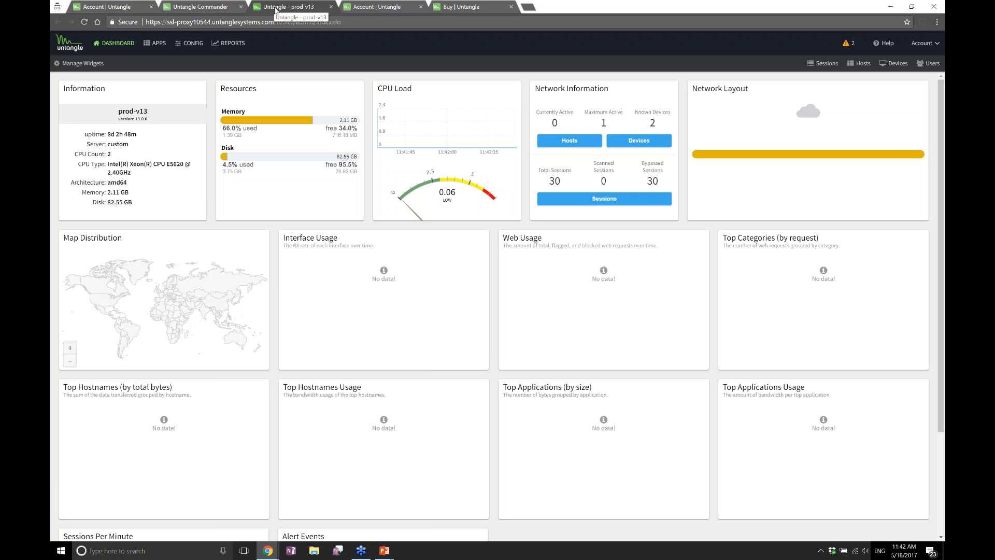
- Open prod-v13's network configuration and look through its interfaces, hostname, services, port forward rules, advanced options and routes
click(200, 44)
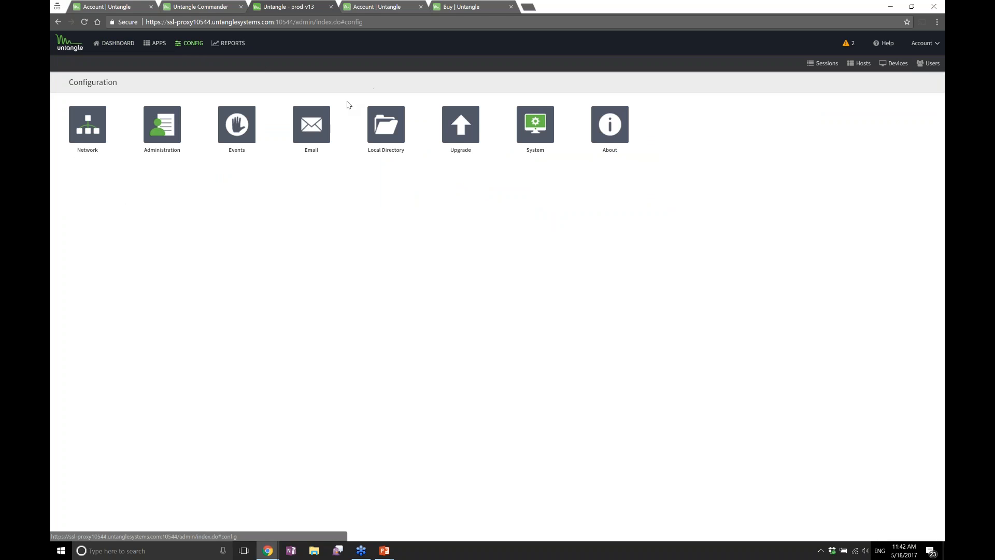
click(91, 135)
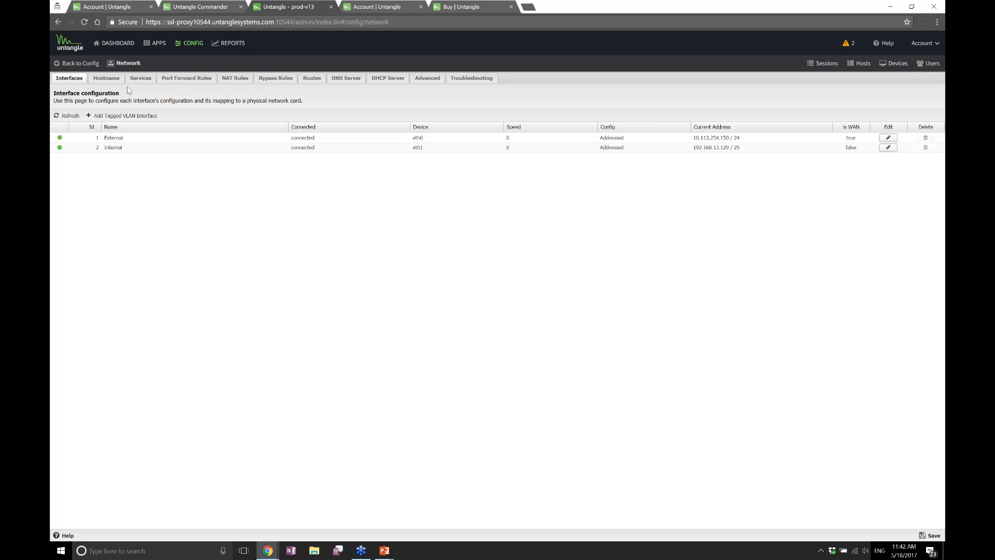
click(106, 78)
click(146, 80)
click(184, 79)
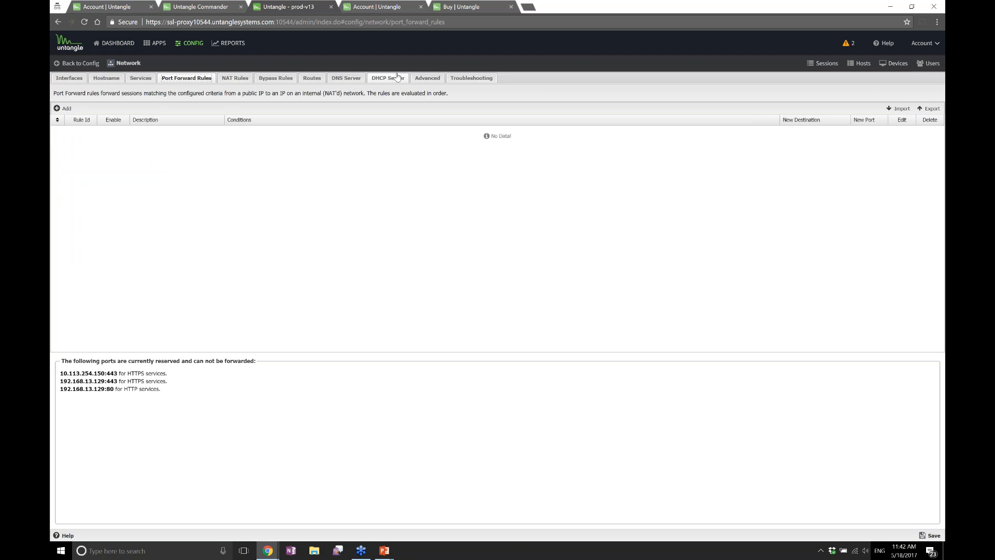
click(423, 79)
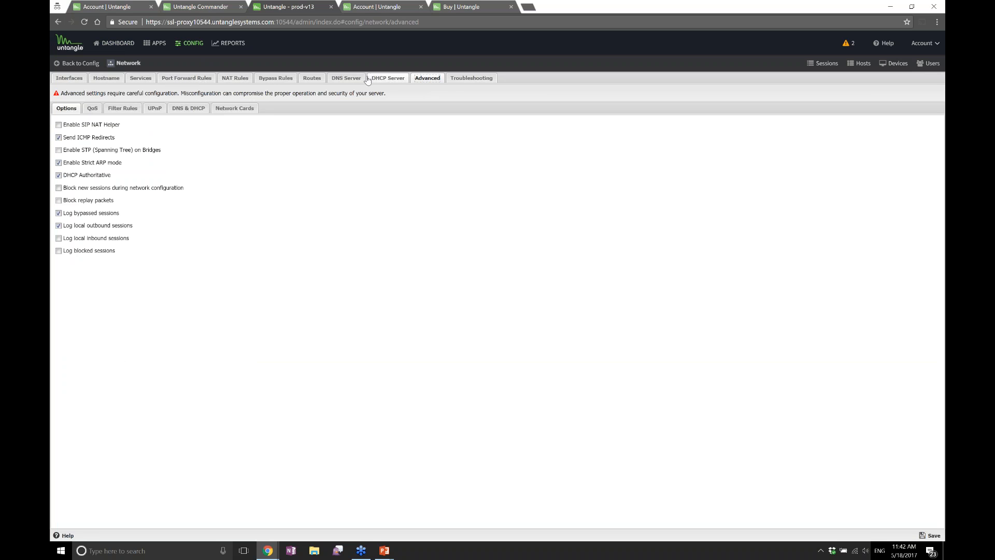
click(311, 79)
click(140, 79)
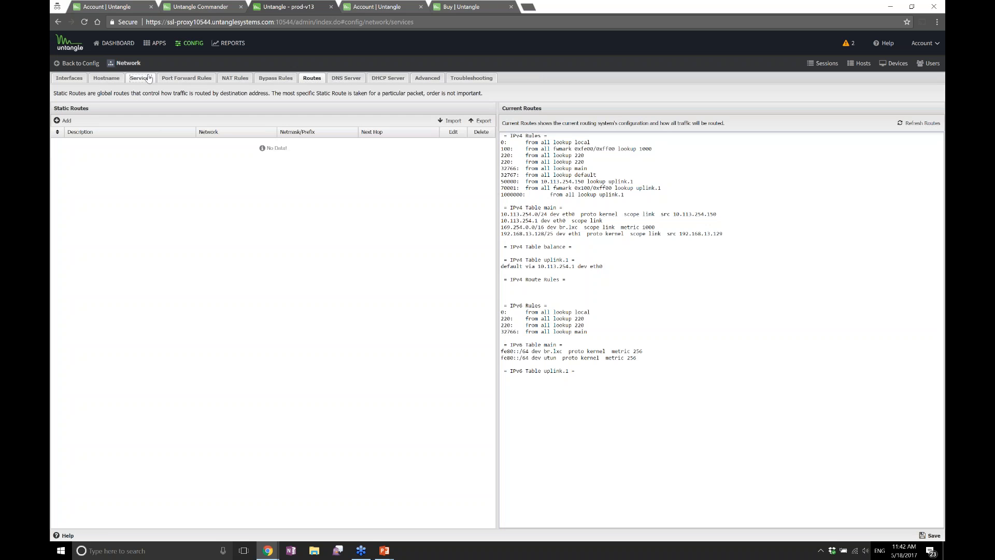
click(69, 78)
- View prod-v13's administration settings and the Support options in its System configuration
click(61, 63)
click(165, 124)
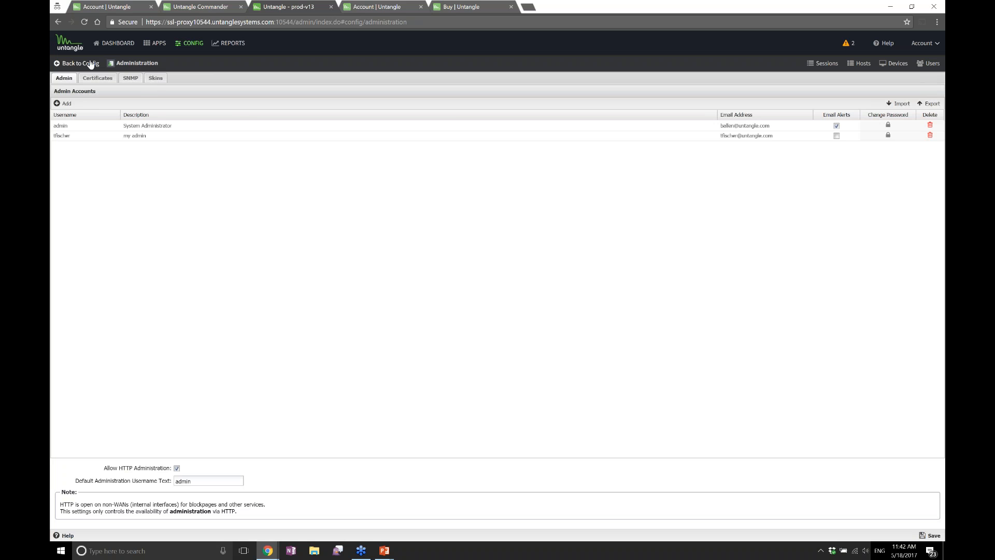
click(90, 62)
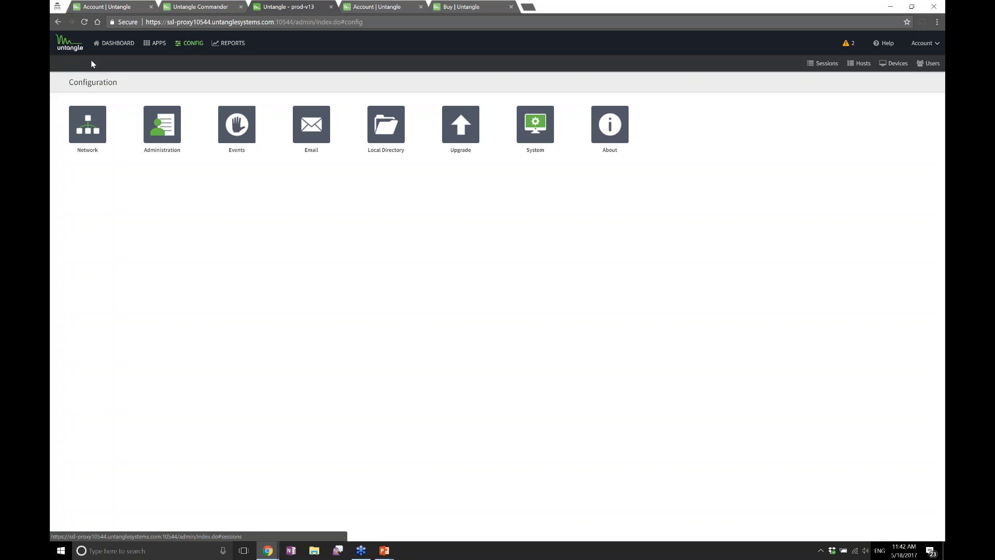
click(544, 124)
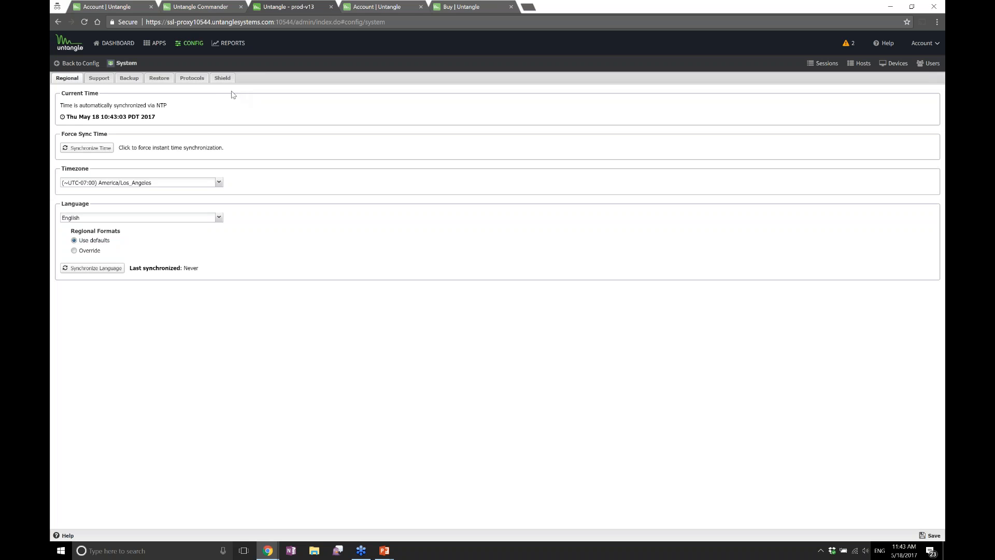
click(99, 78)
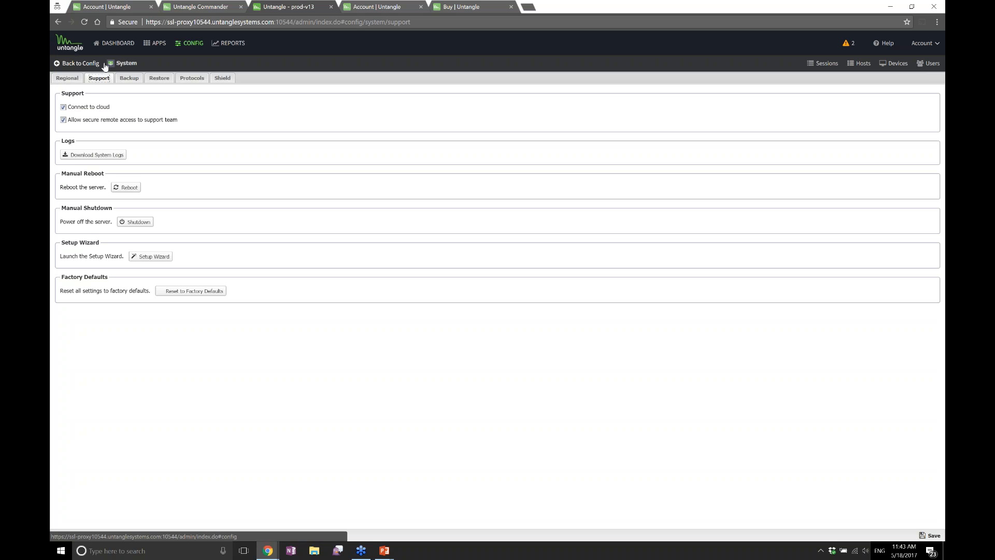
- Return to the account subscriptions, switch to the PowerPoint slide show and advance to the Licensing and Questions slide
click(380, 7)
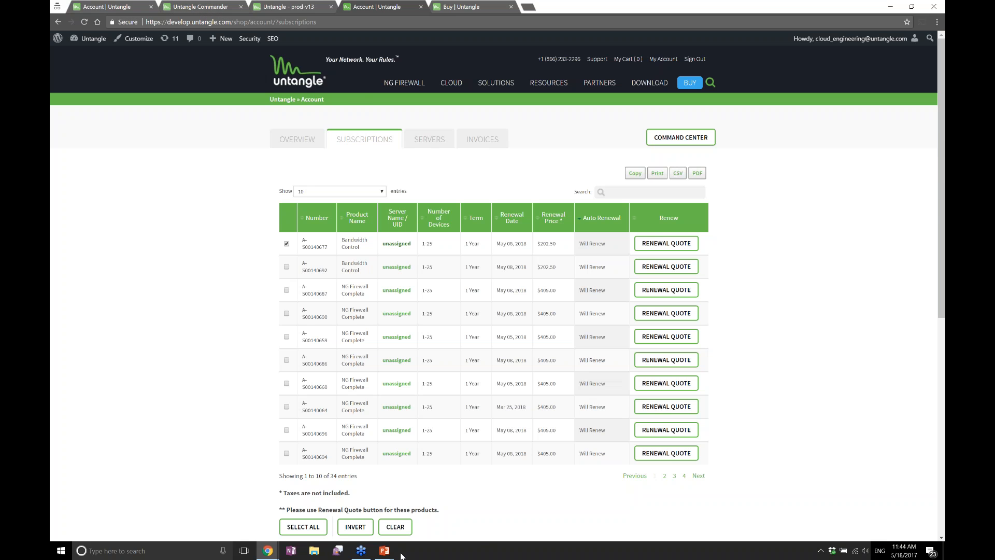
mouse_move(384, 550)
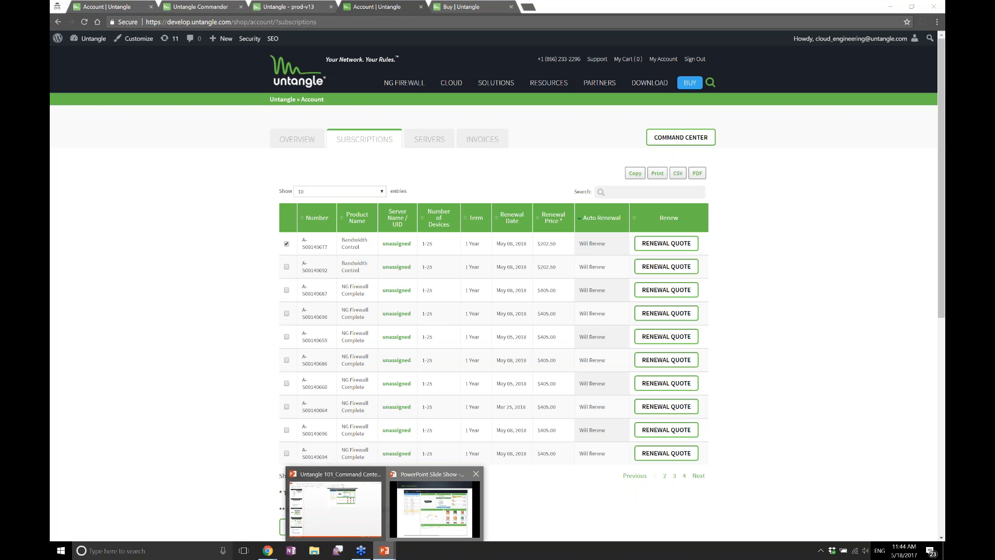
click(434, 508)
key(Right)
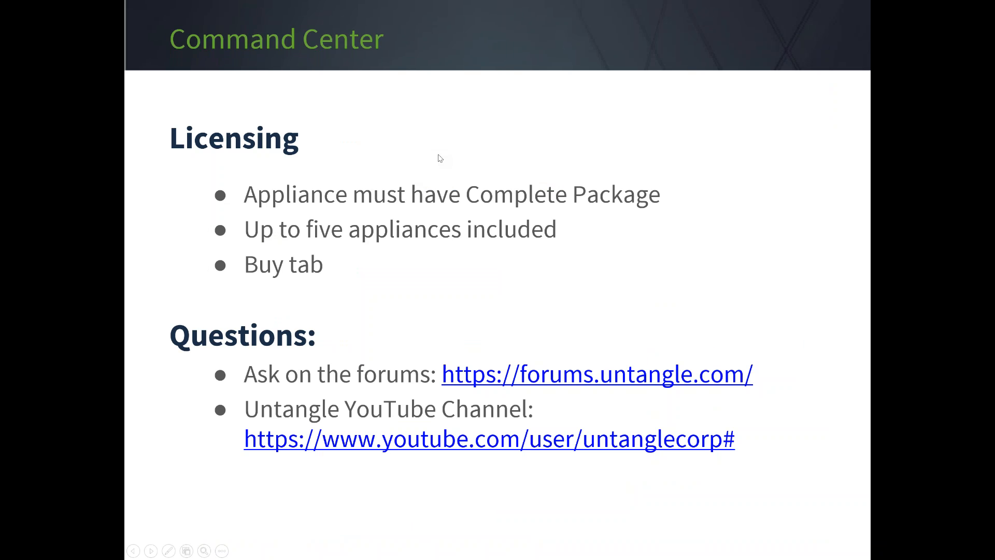